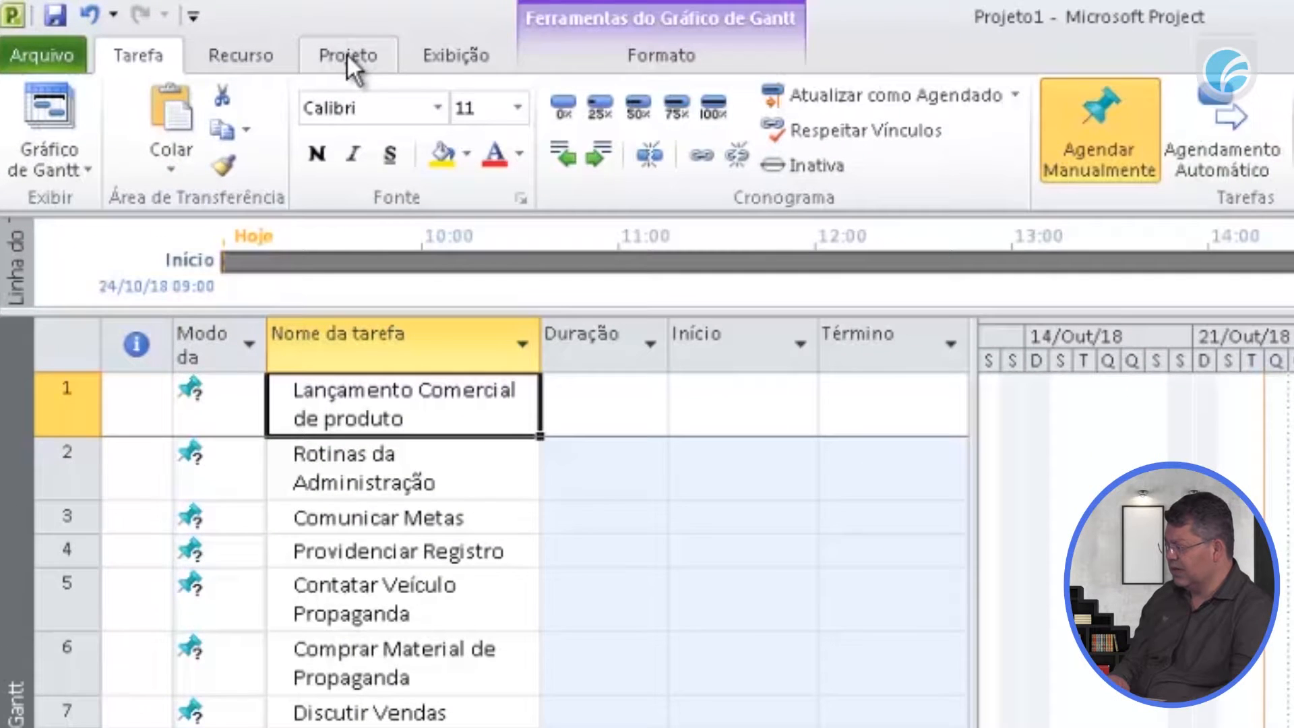
- Set the project's start date to 03/12/18 in the project information
left_click(209, 33)
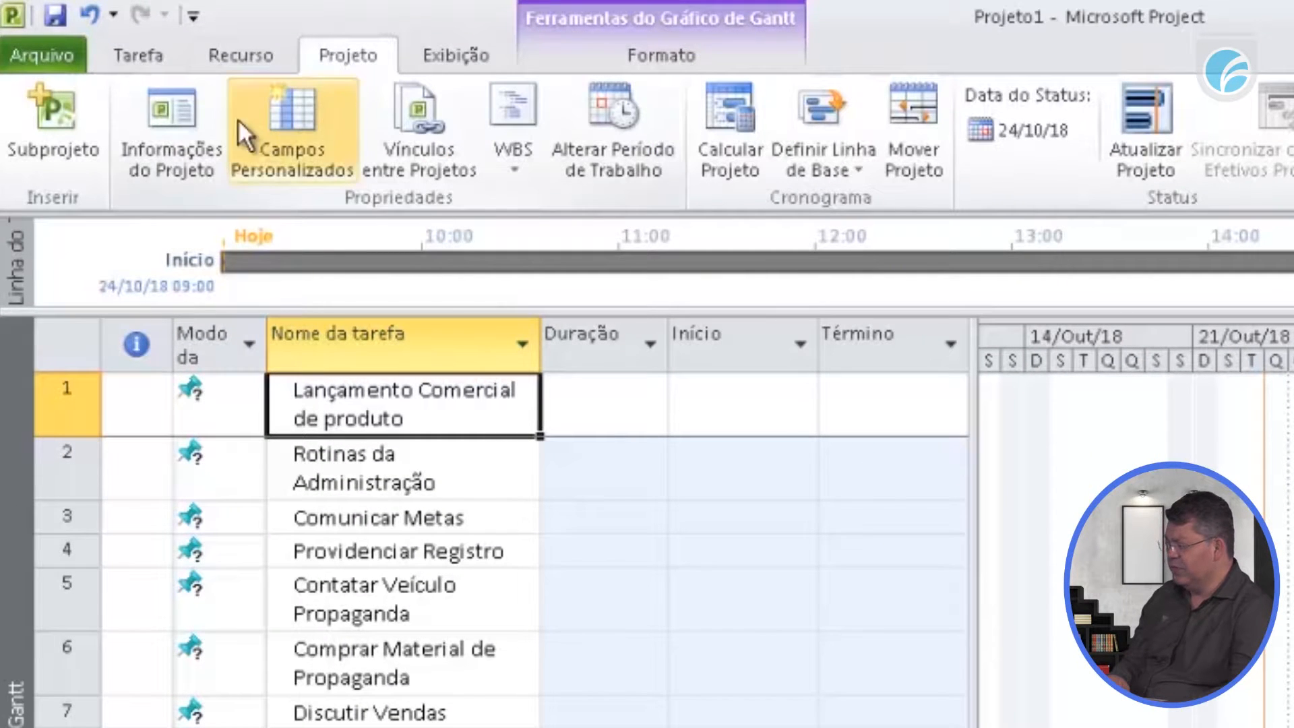
left_click(193, 125)
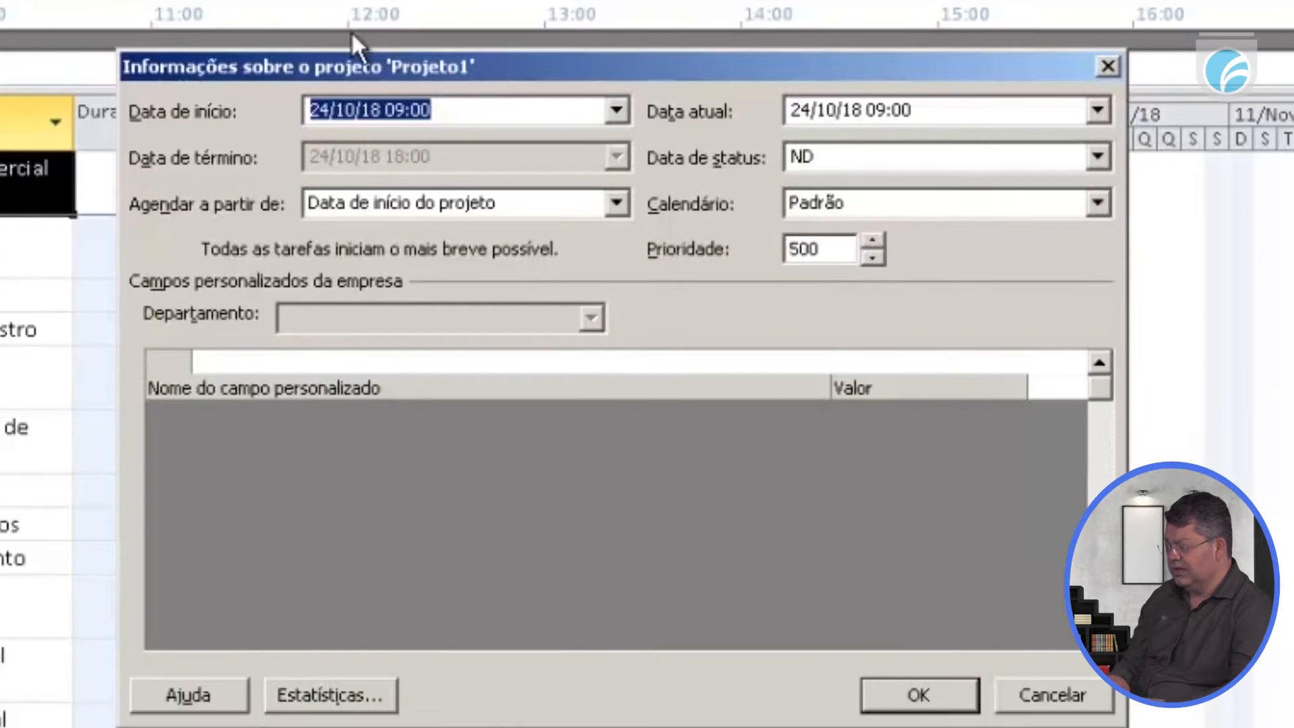
left_click(622, 112)
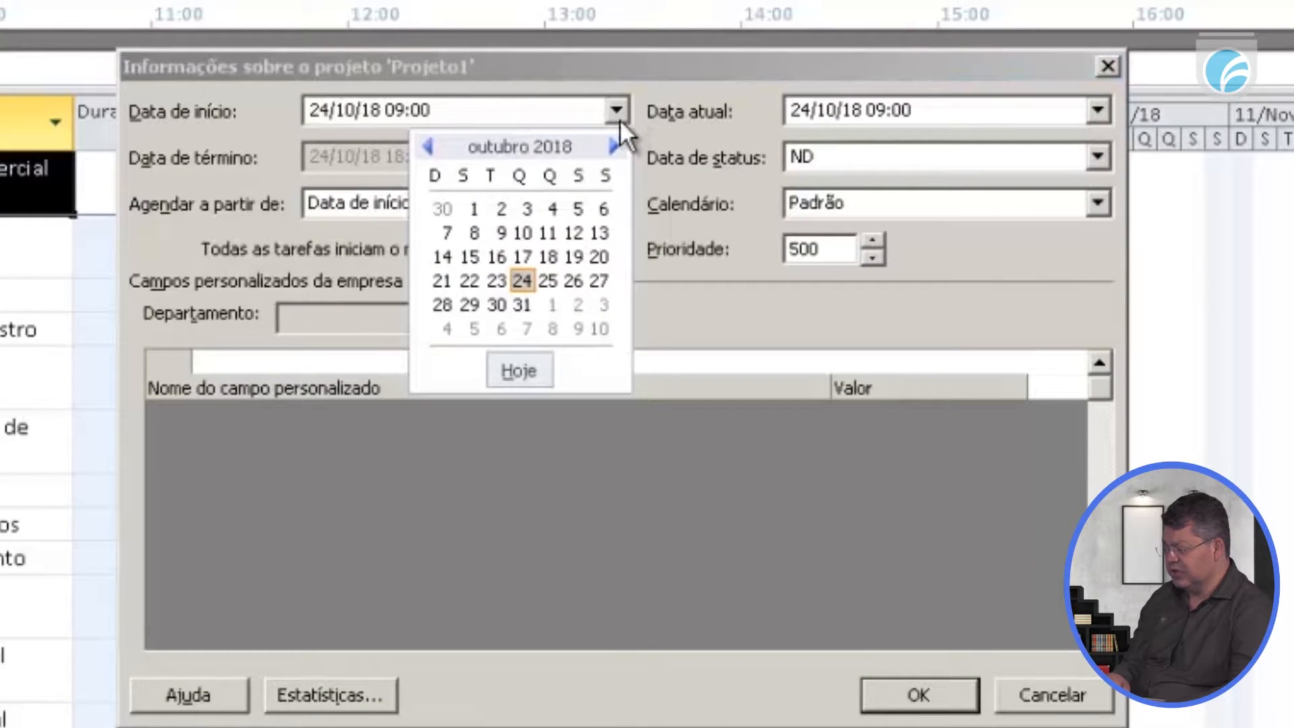
left_click(615, 139)
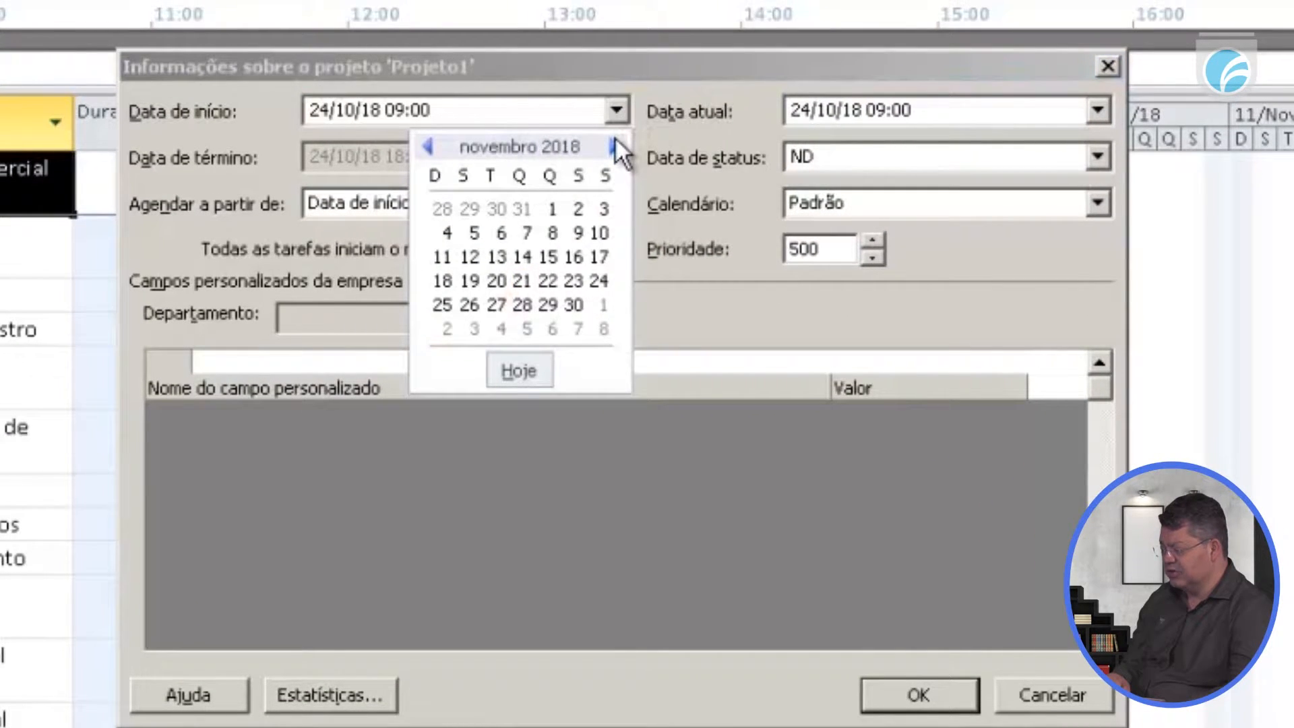
left_click(612, 143)
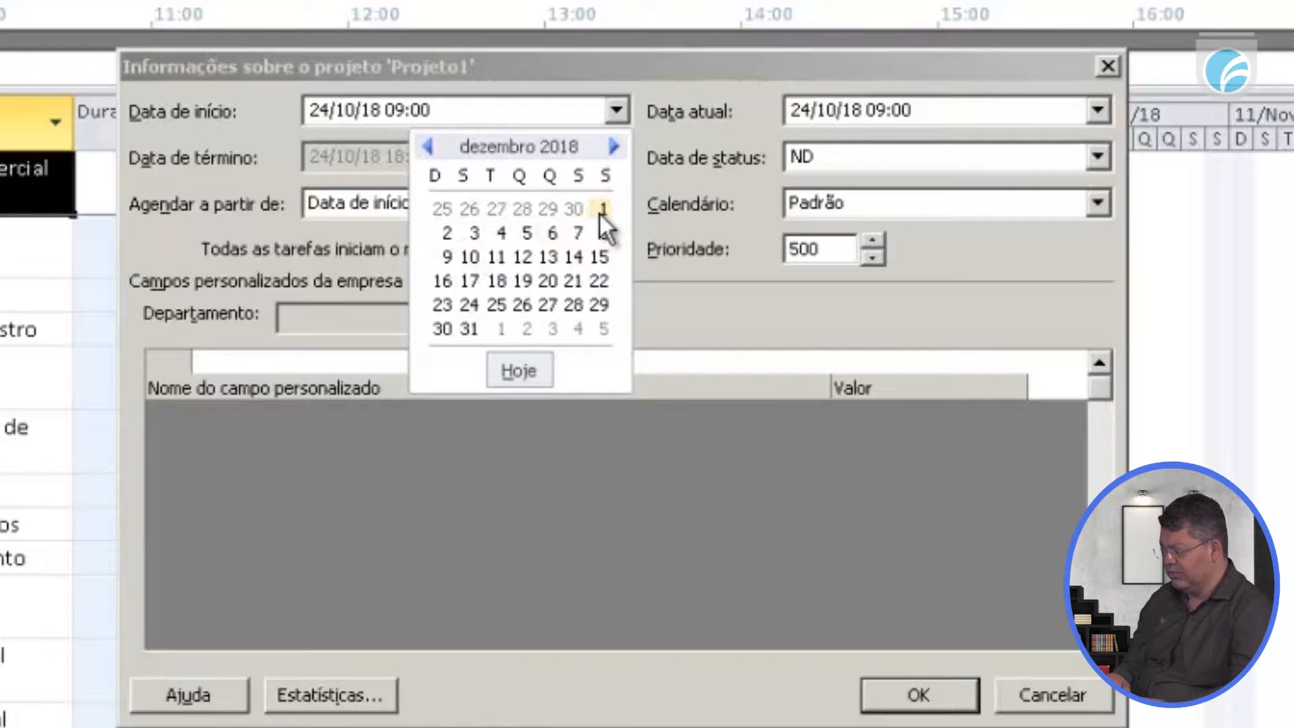
left_click(474, 234)
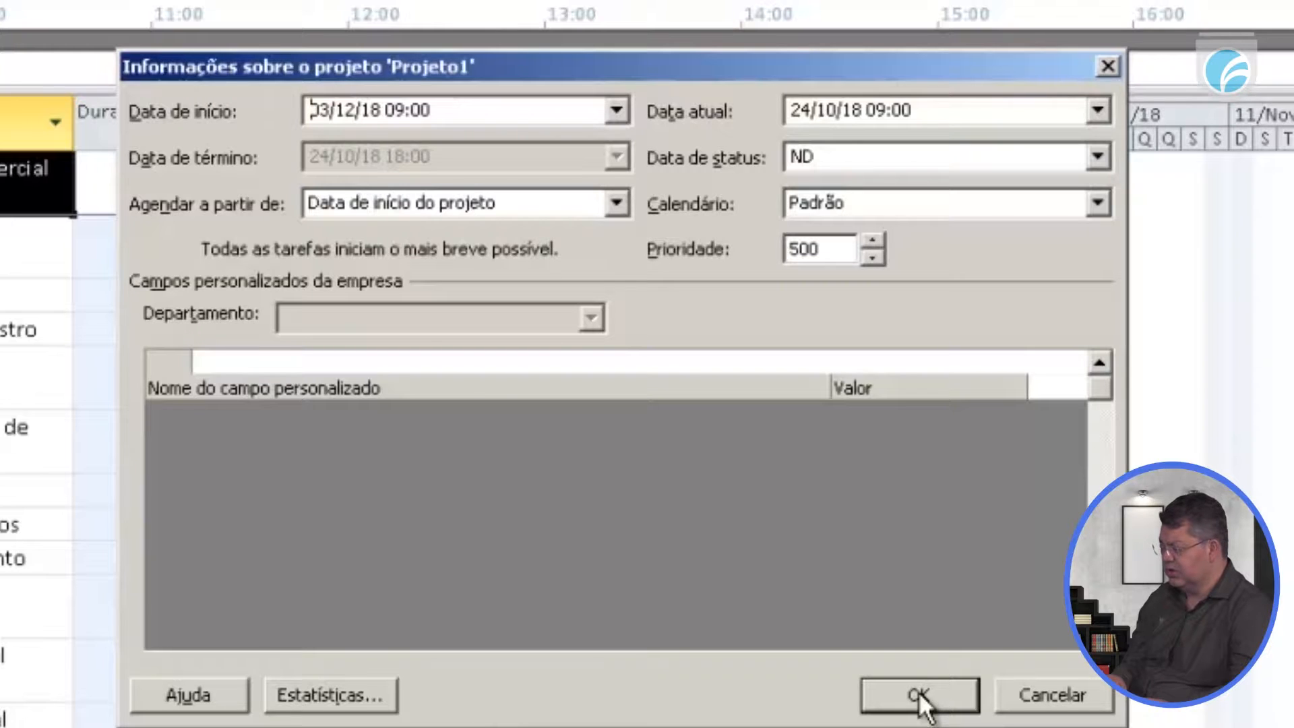
left_click(920, 691)
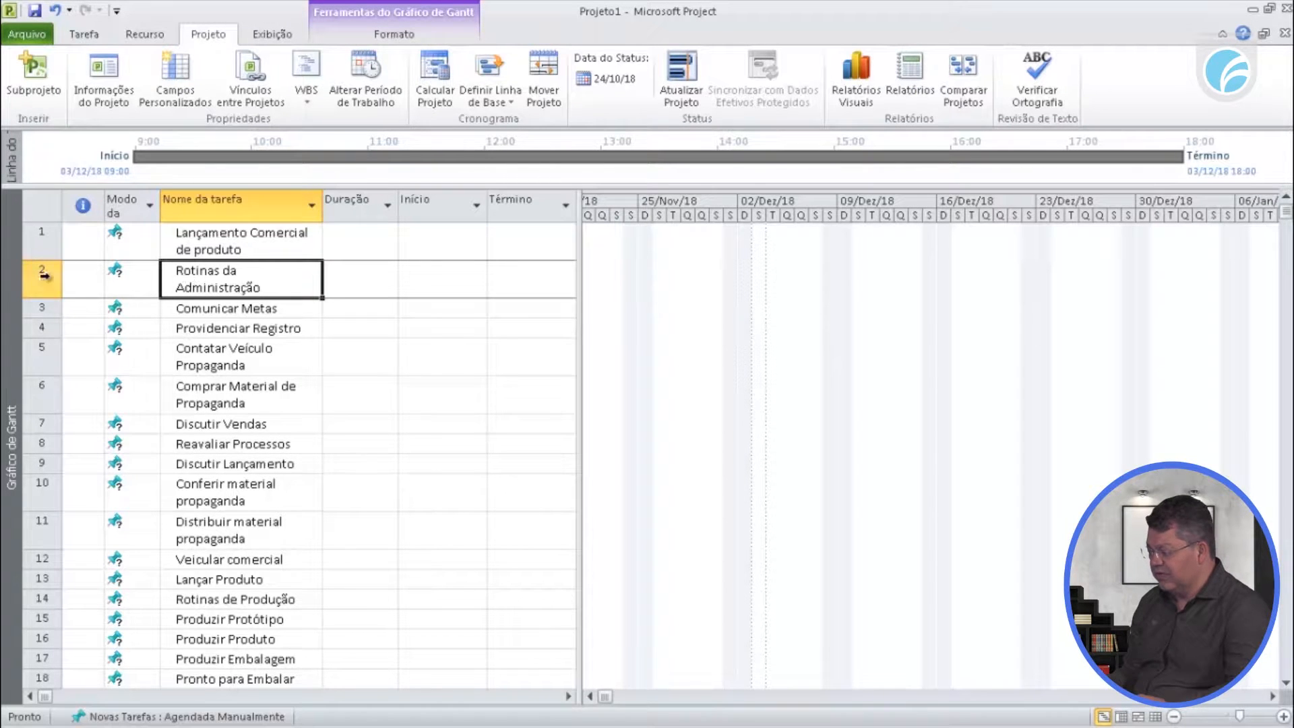
- Indent tasks 2 through 25 one level to make them subtasks of "Lançamento Comercial de produto"
left_click(204, 247)
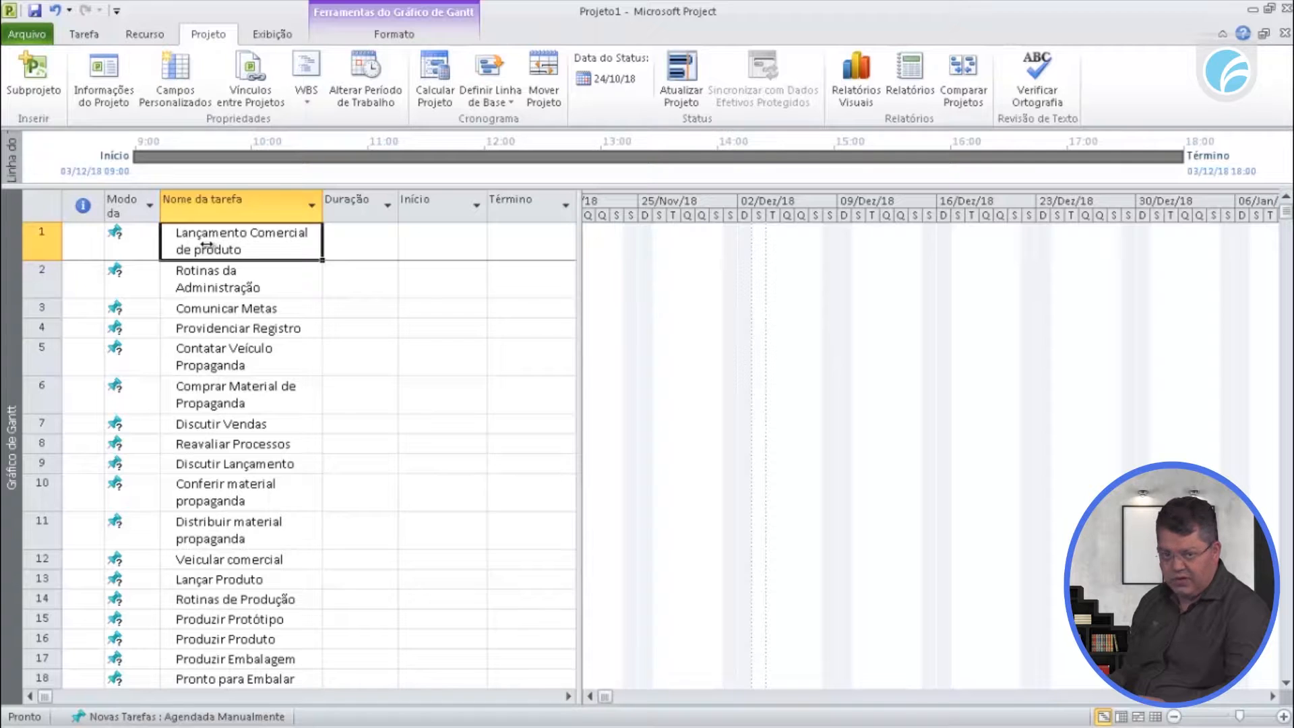
left_click_drag(35, 271, 37, 681)
key("Delete")
left_click_drag(65, 260, 42, 412)
scroll(46, 412, "down", 3)
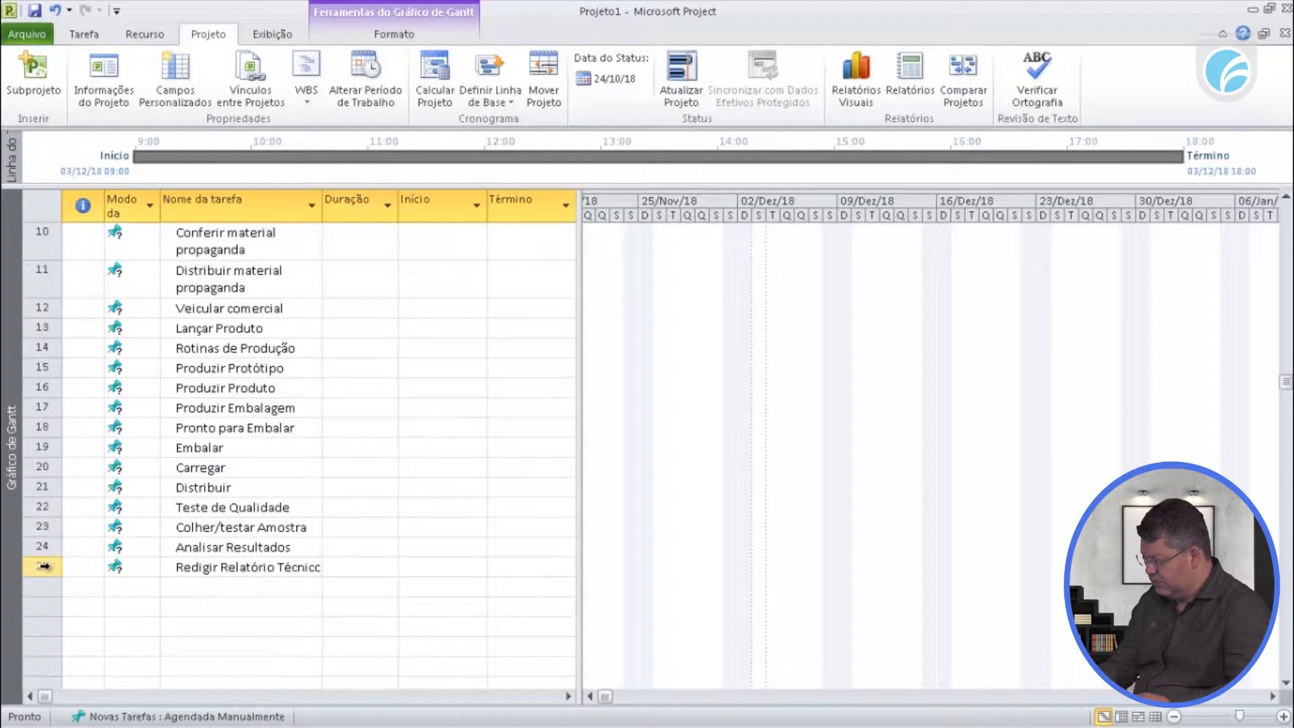
left_click(43, 565, "shift")
scroll(273, 454, "up", 3)
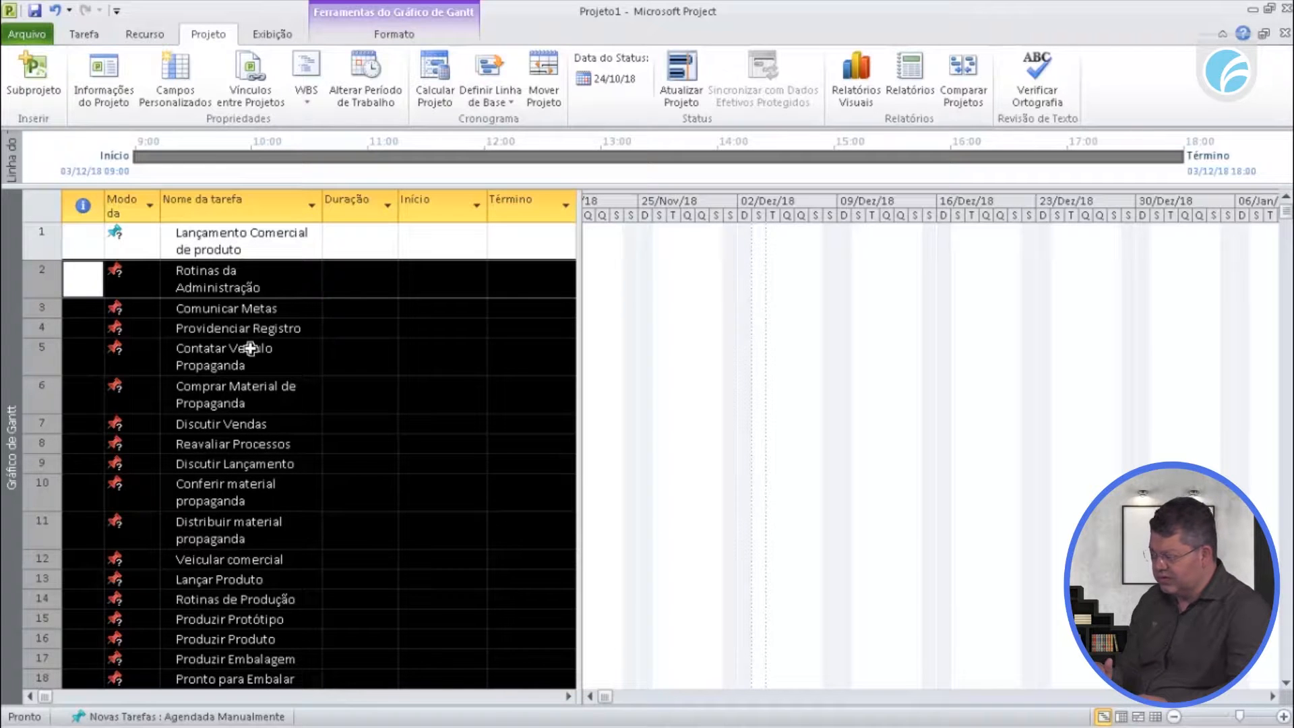
left_click(87, 35)
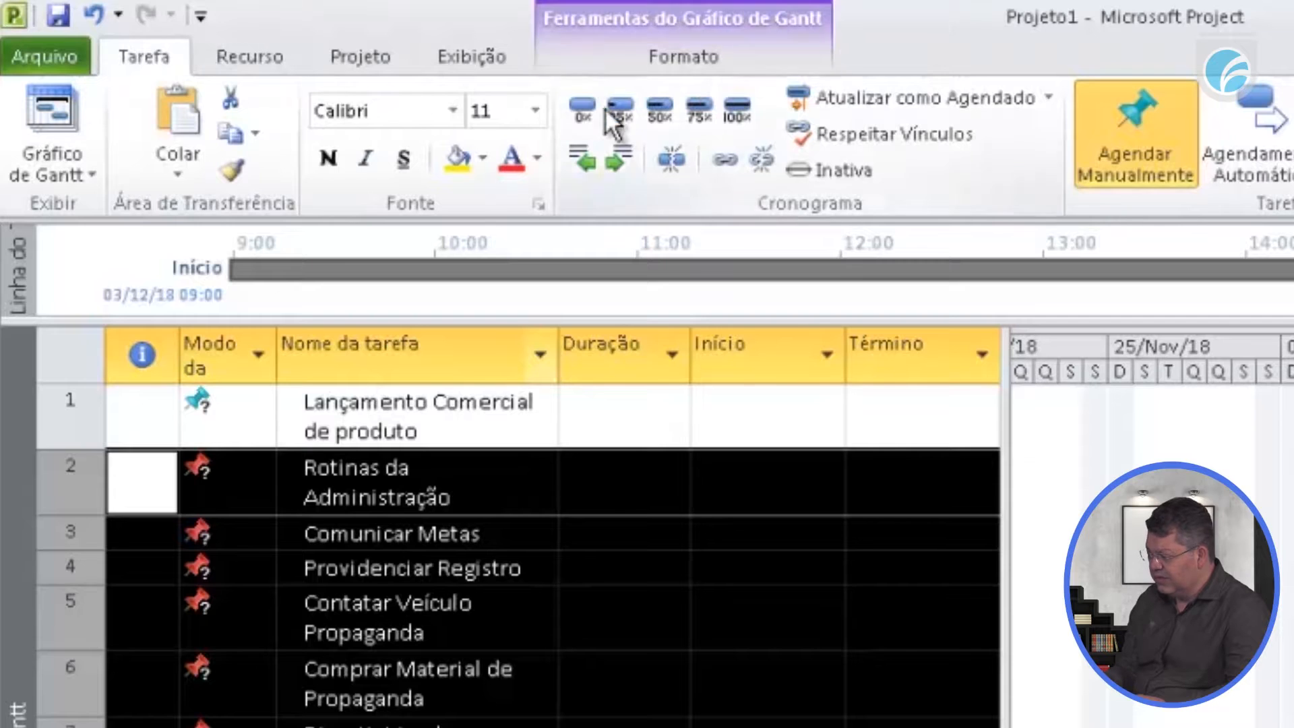
left_click(622, 164)
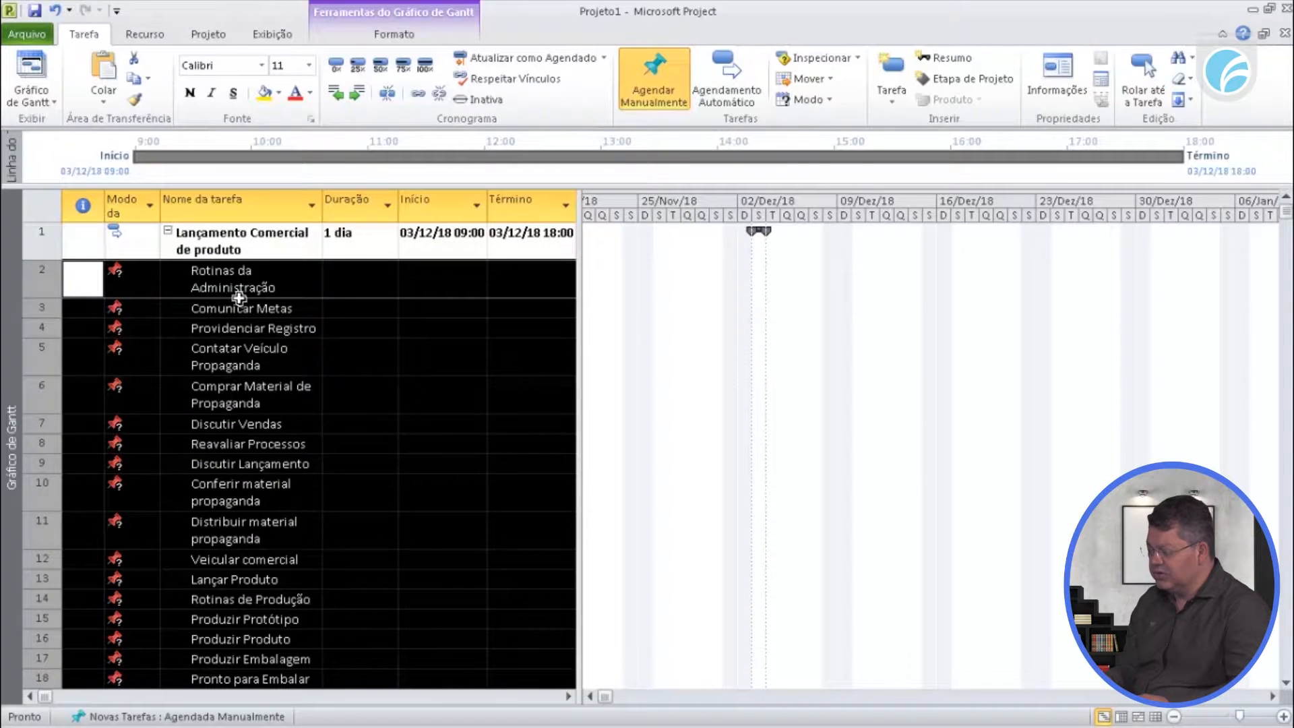
- Collapse and expand the "Lançamento Comercial de produto" summary task repeatedly and examine its bar in the Gantt chart
left_click(233, 240)
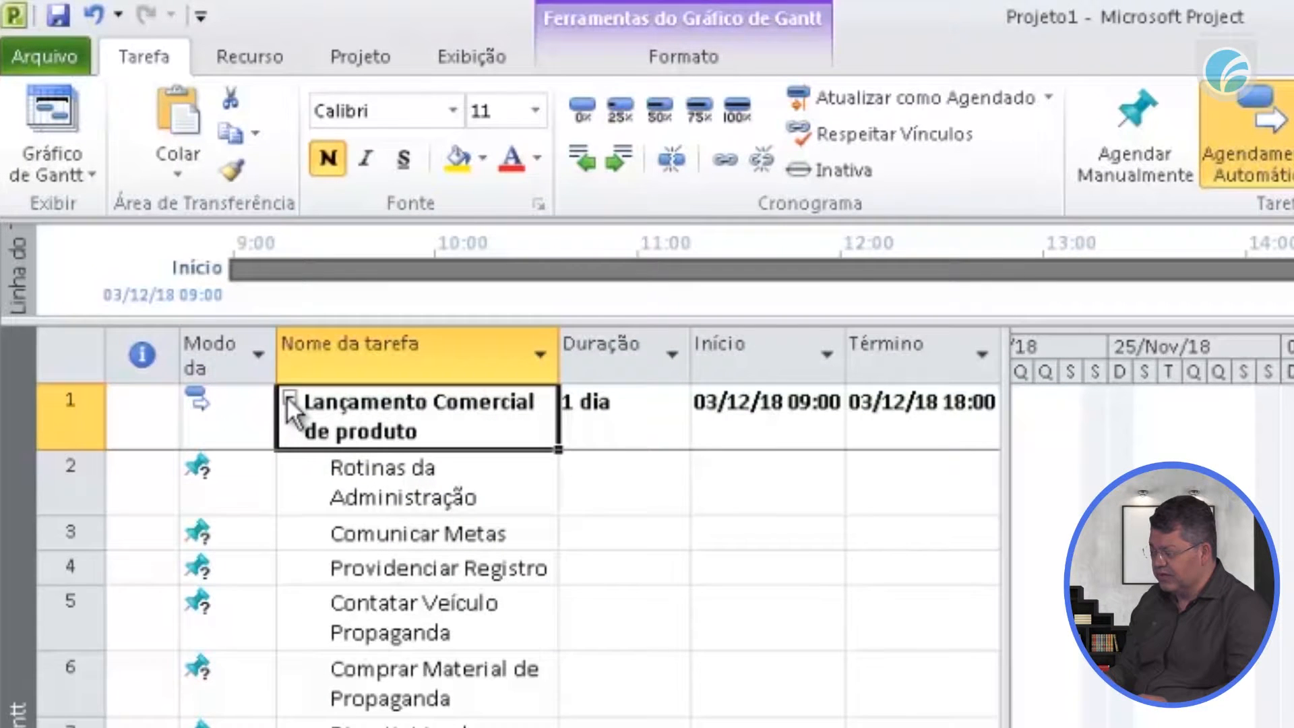
left_click(287, 399)
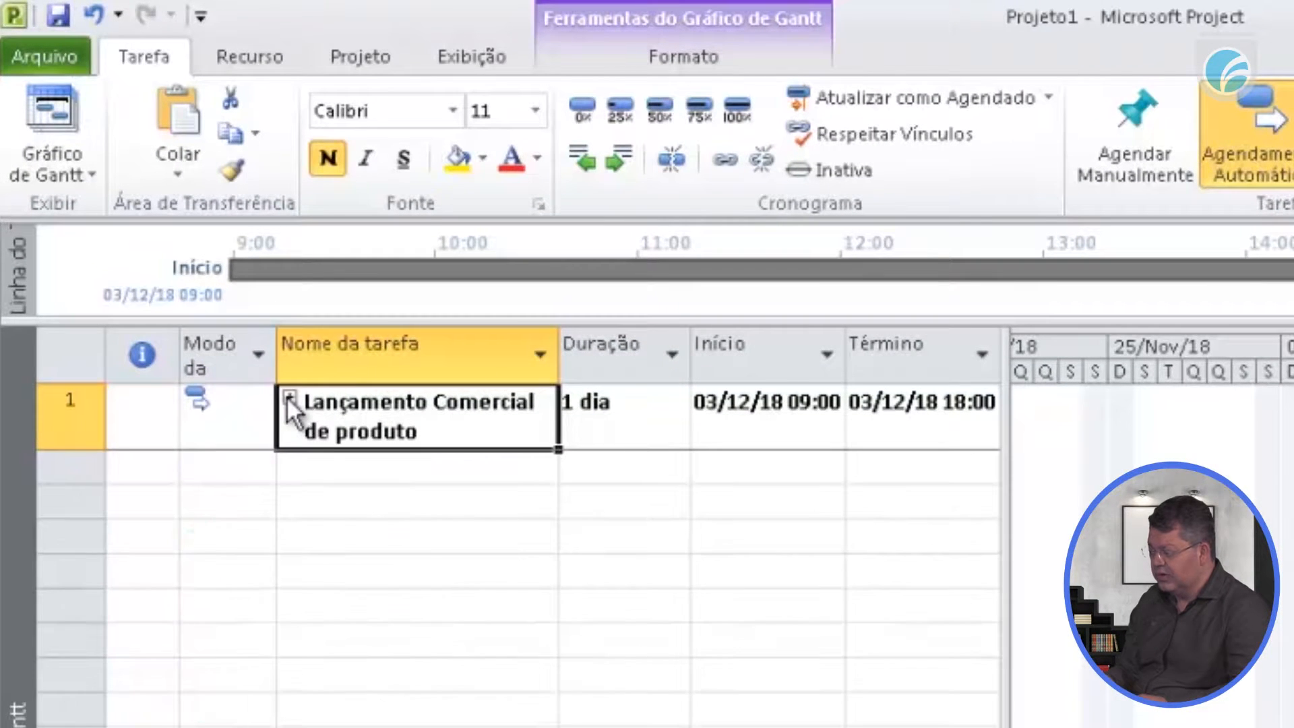
left_click(287, 399)
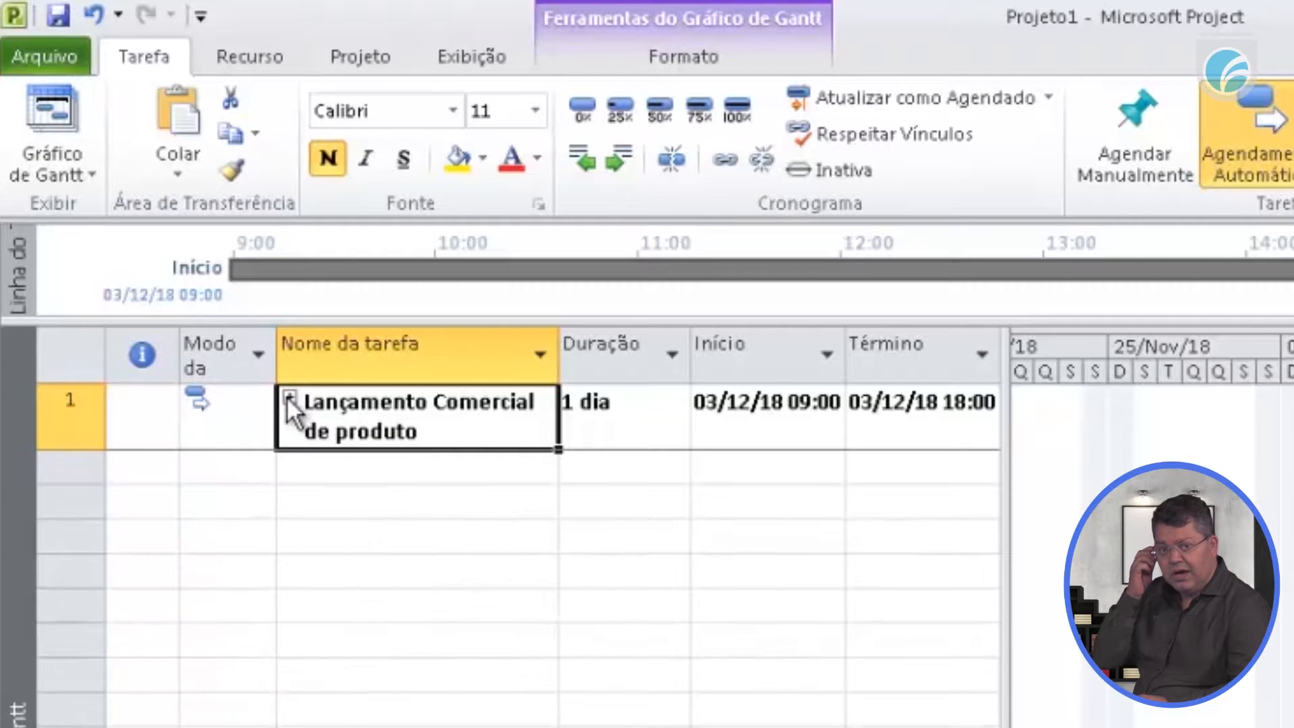
left_click(287, 399)
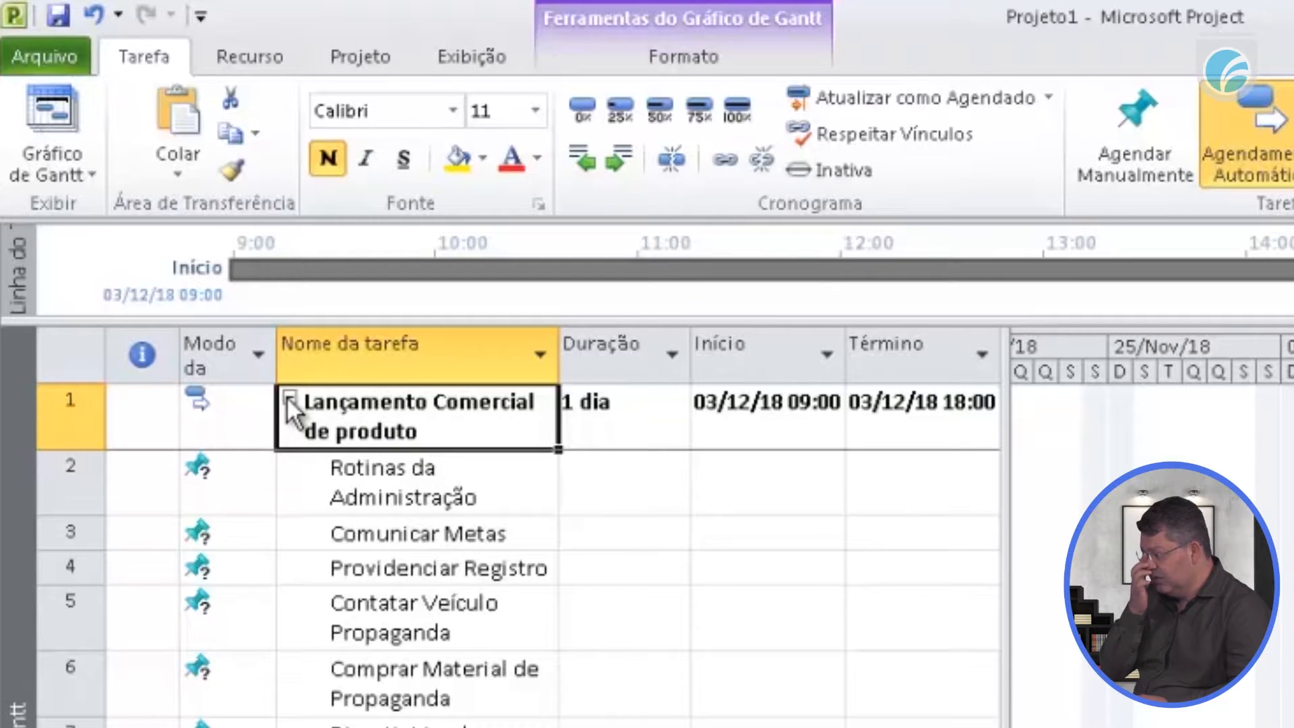
left_click(287, 399)
left_click(287, 399)
left_click(287, 399)
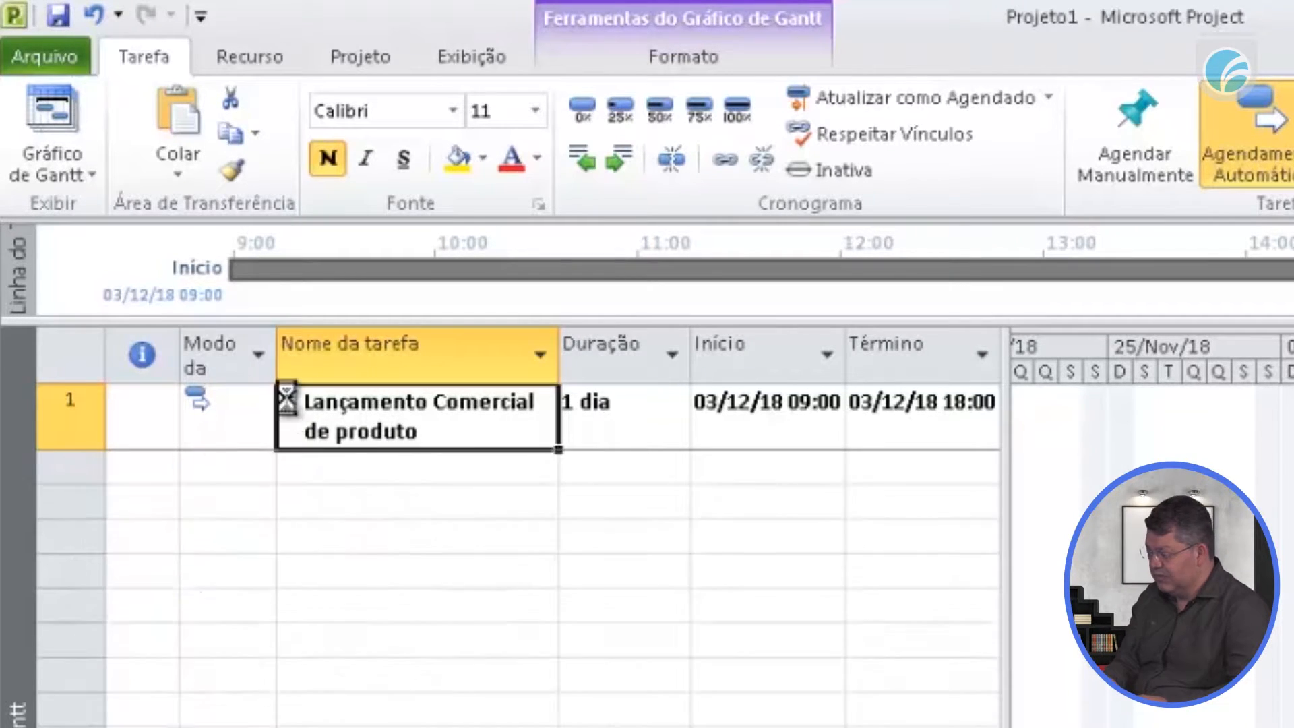
left_click(287, 399)
left_click(287, 399)
left_click(287, 399)
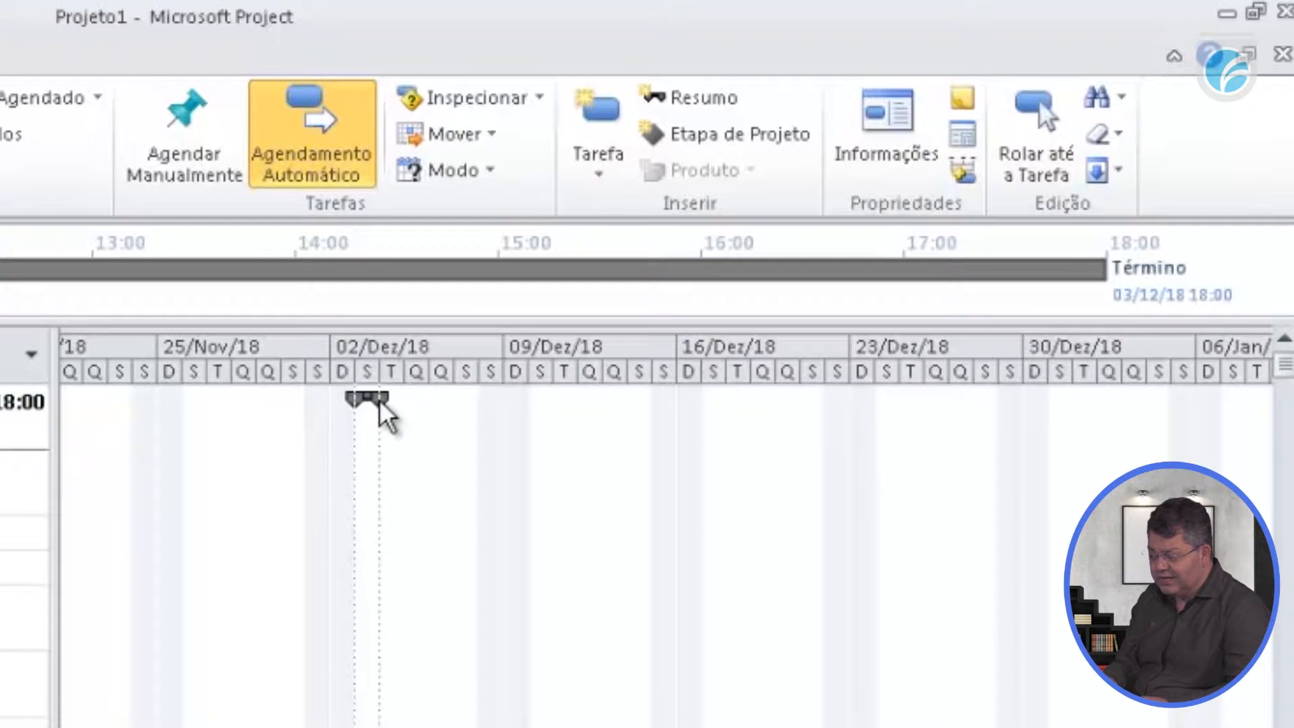
mouse_move(363, 414)
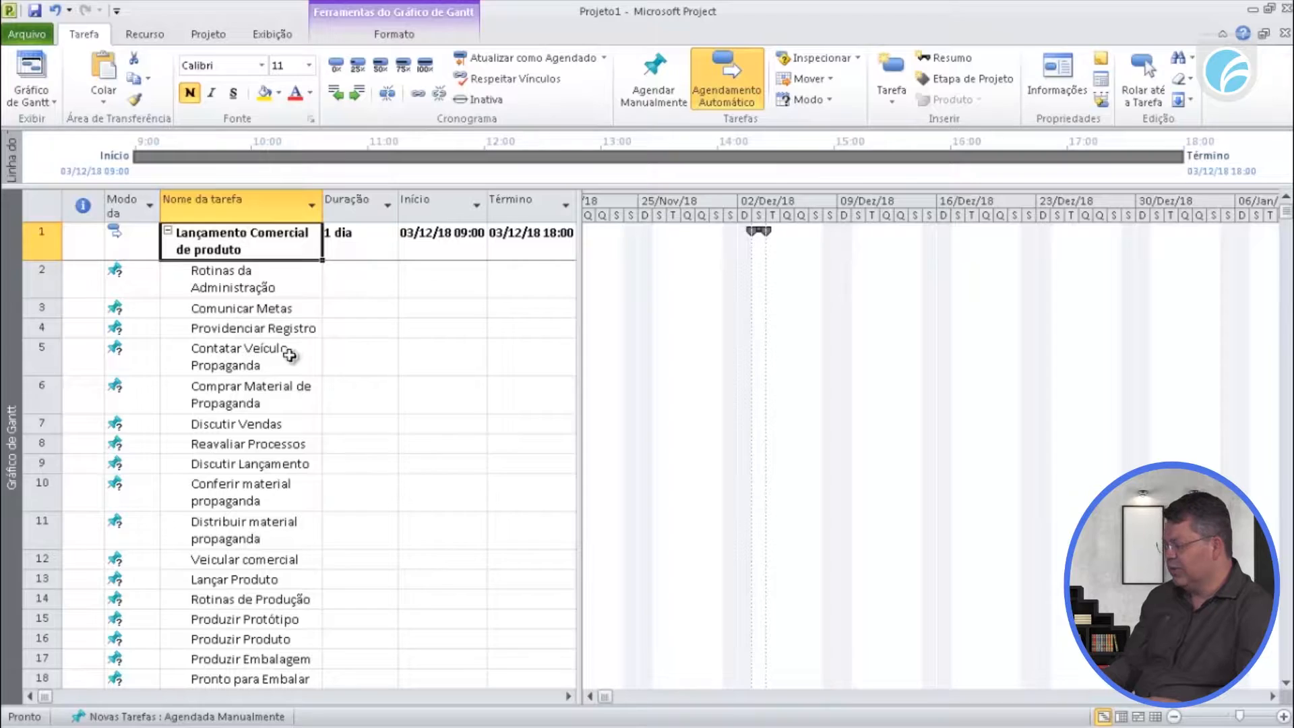
- Indent tasks 3 through 13, from "Comunicar Metas" to "Lançar Produto", under "Rotinas da Administração"
left_click(215, 308)
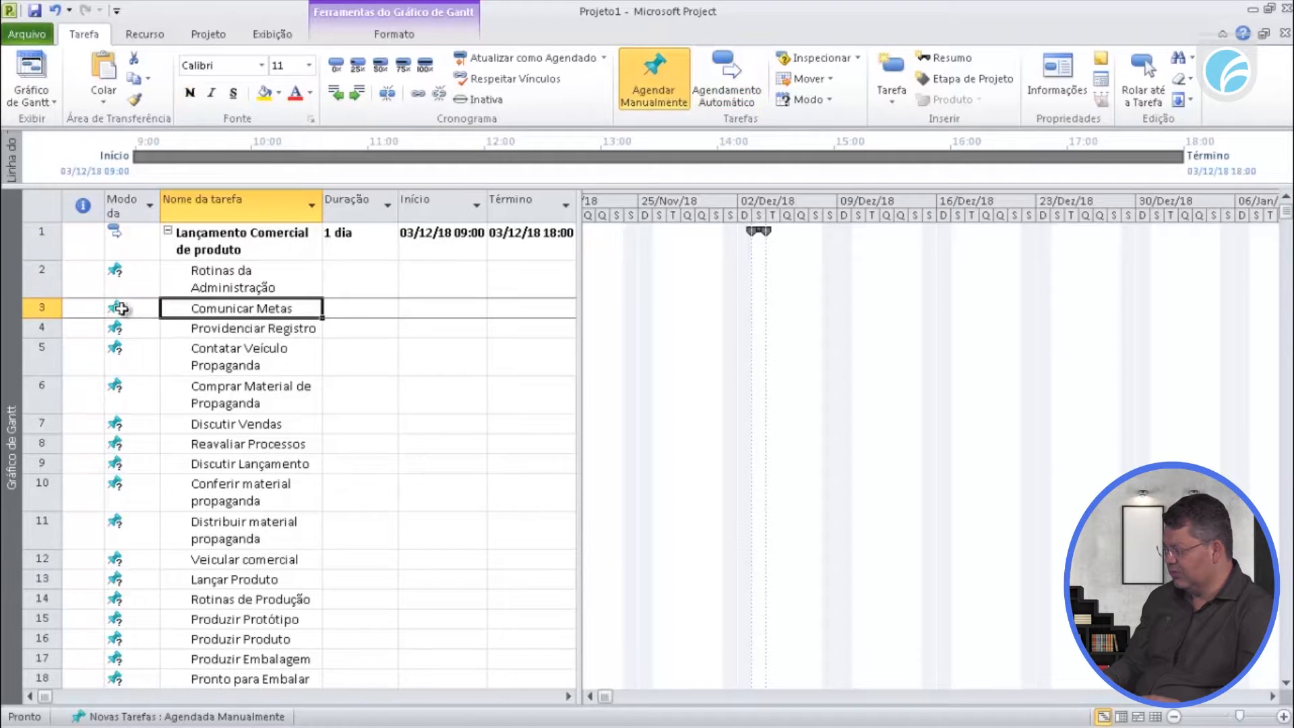
left_click_drag(35, 307, 43, 572)
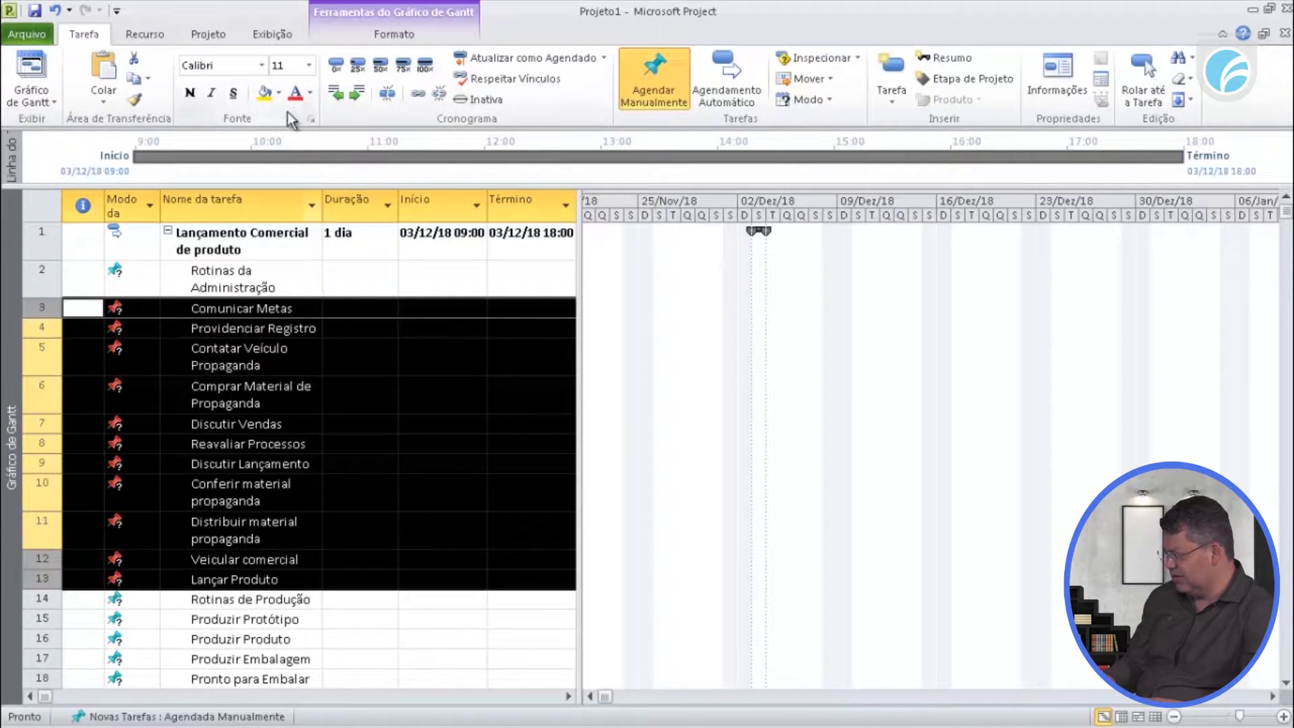
left_click(354, 95)
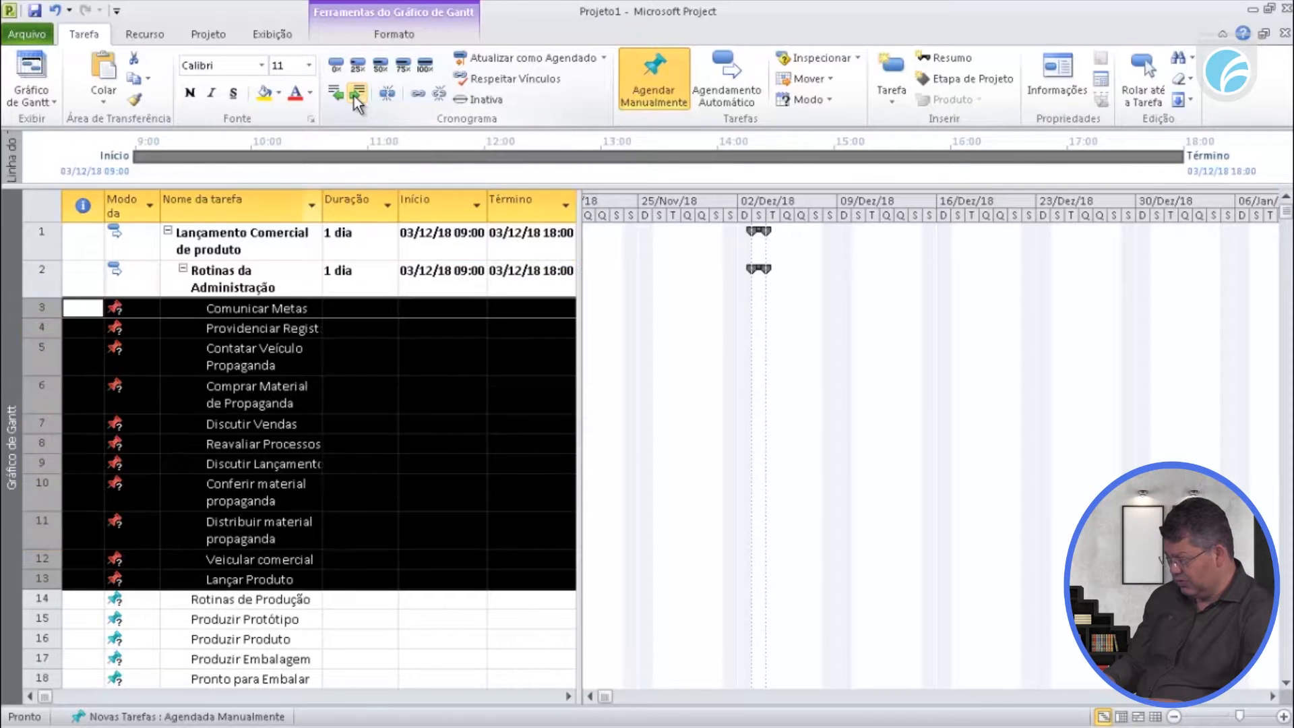
- Indent tasks 15 through 25, from "Produzir Protótipo" to "Redigir Relatório Técnico", under "Rotinas de Produção"
scroll(251, 387, "down", 4)
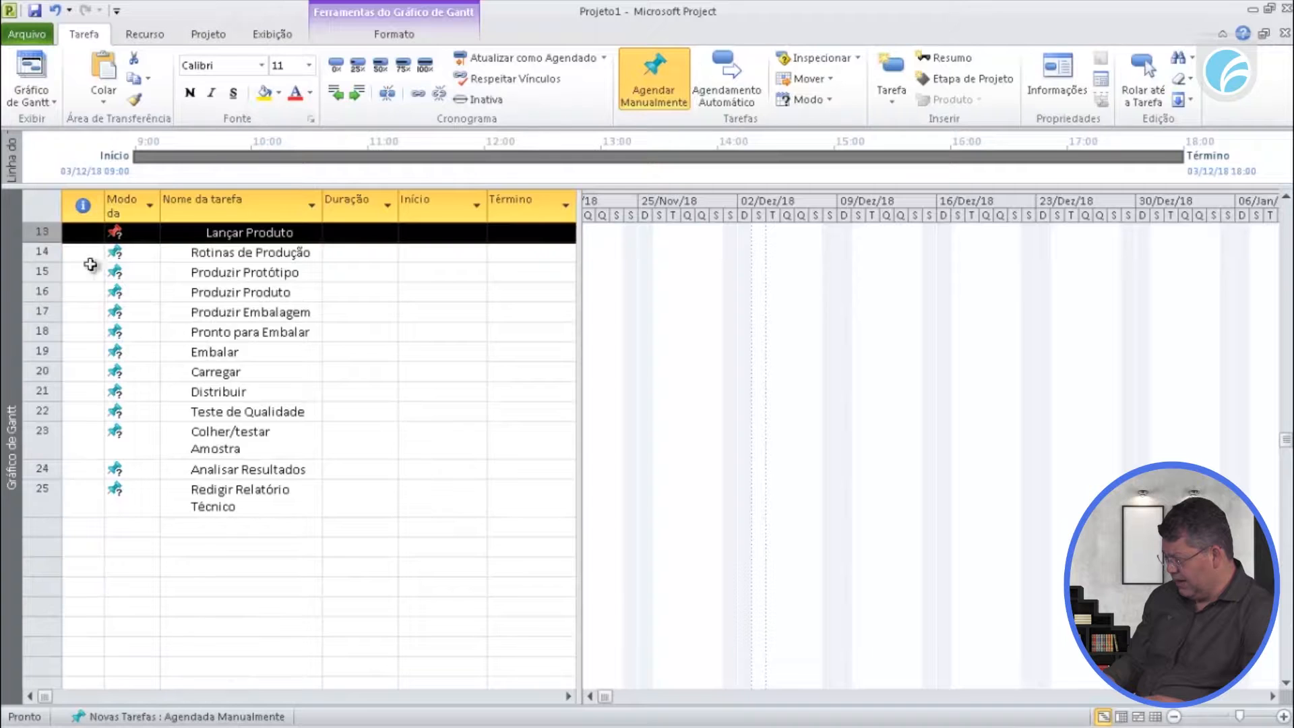
left_click_drag(42, 271, 69, 480)
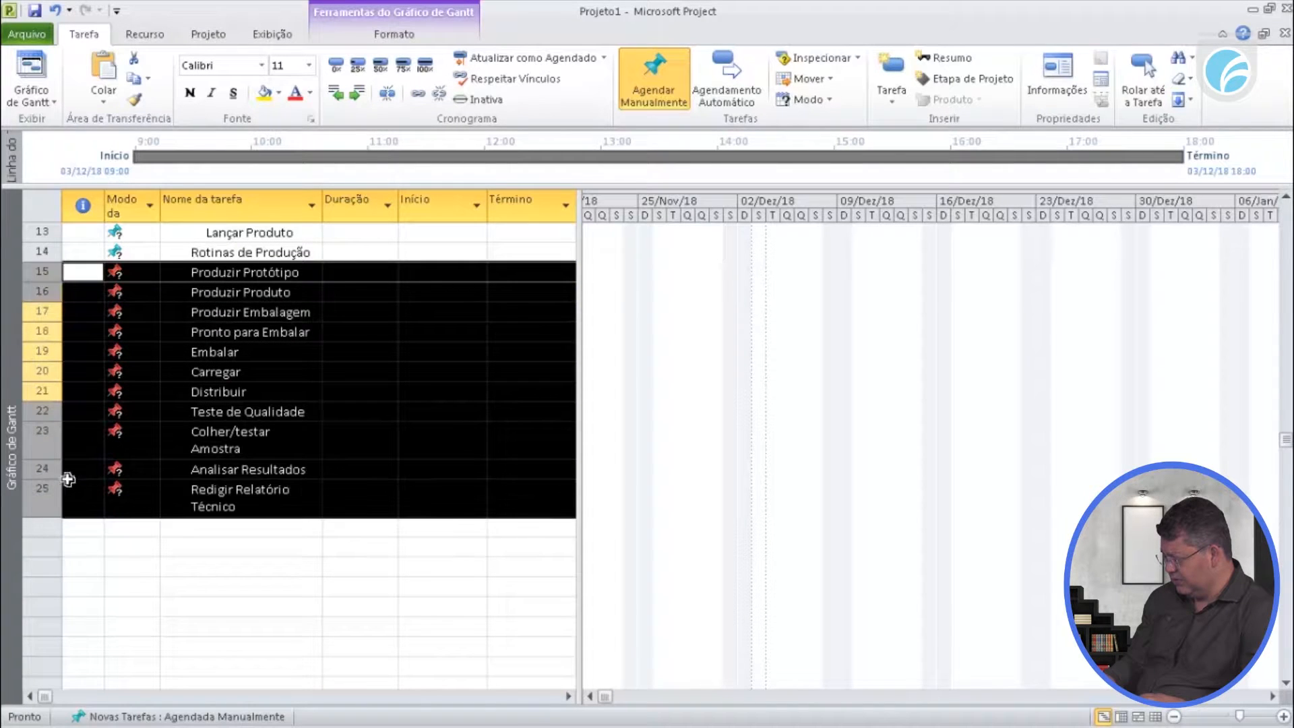
left_click(356, 94)
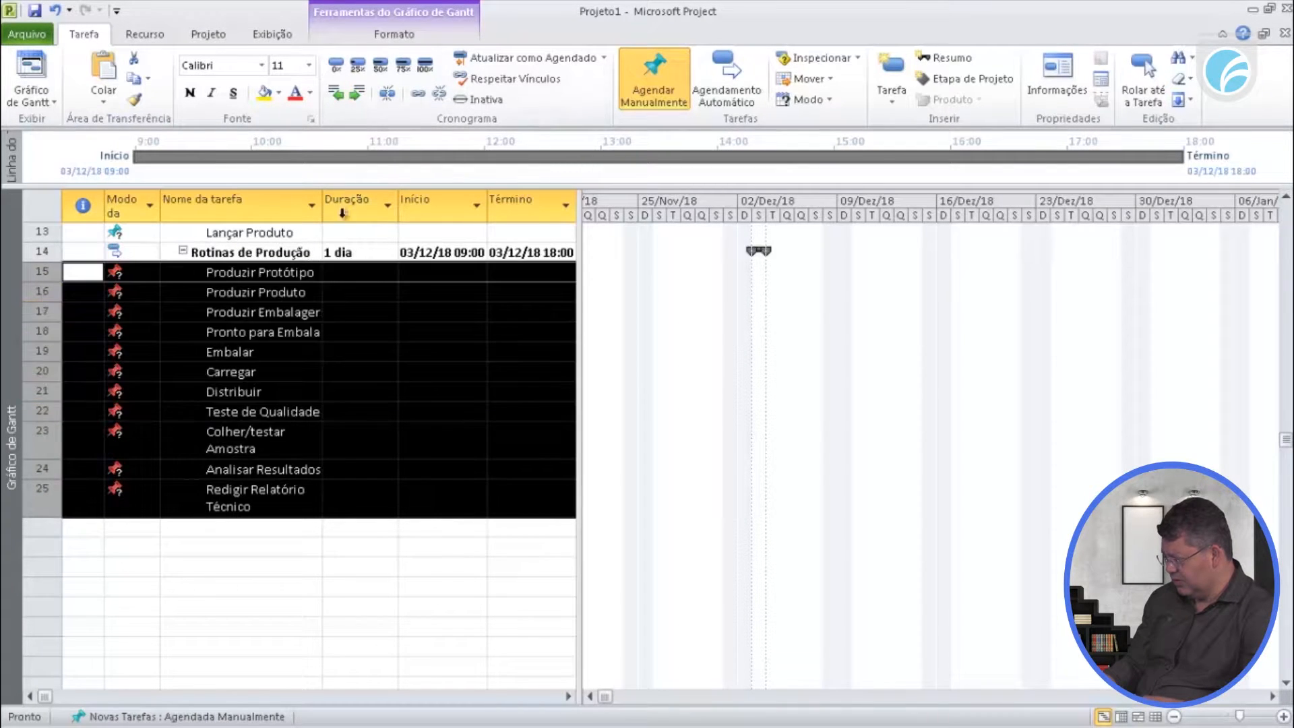
scroll(323, 337, "up", 4)
left_click(291, 414)
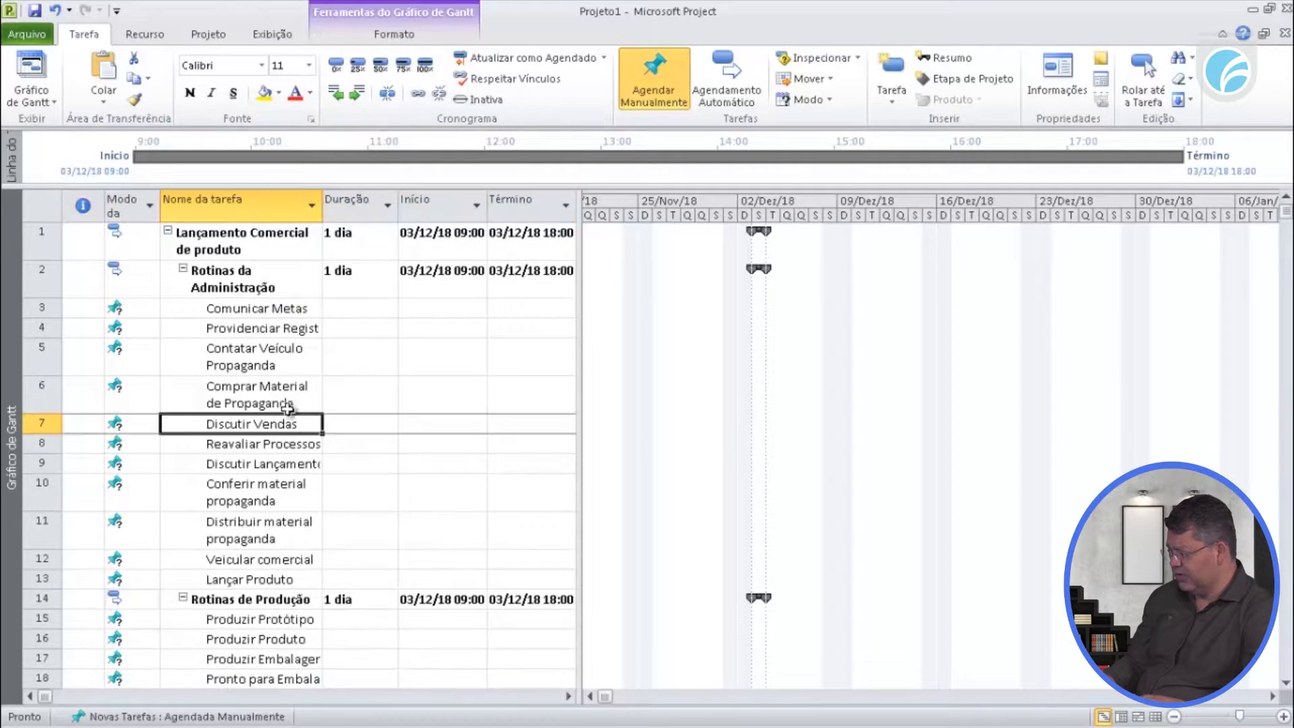
- Collapse and expand "Rotinas da Administração" repeatedly to check its subtask grouping
left_click(183, 271)
left_click(182, 270)
left_click(183, 271)
left_click(183, 271)
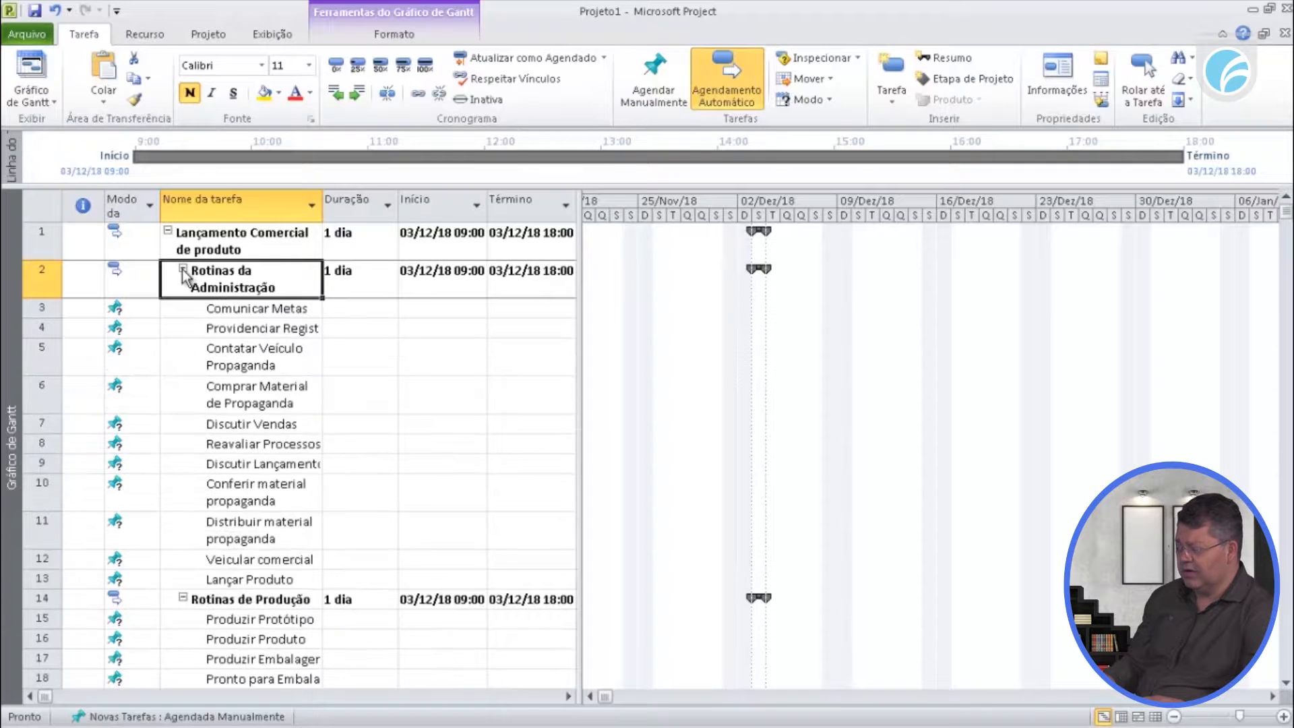
left_click(182, 271)
left_click(183, 270)
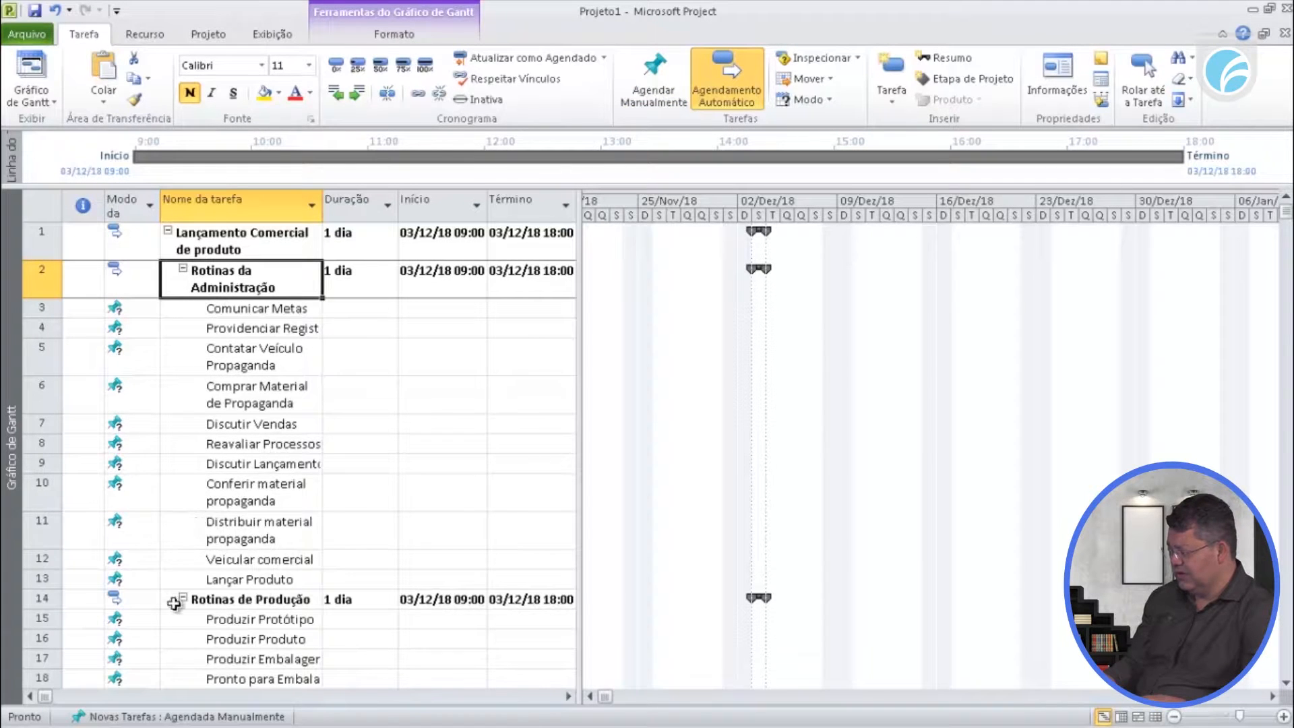
- Collapse and expand "Rotinas de Produção" repeatedly to check its subtask grouping
scroll(236, 543, "down", 3)
left_click(183, 347)
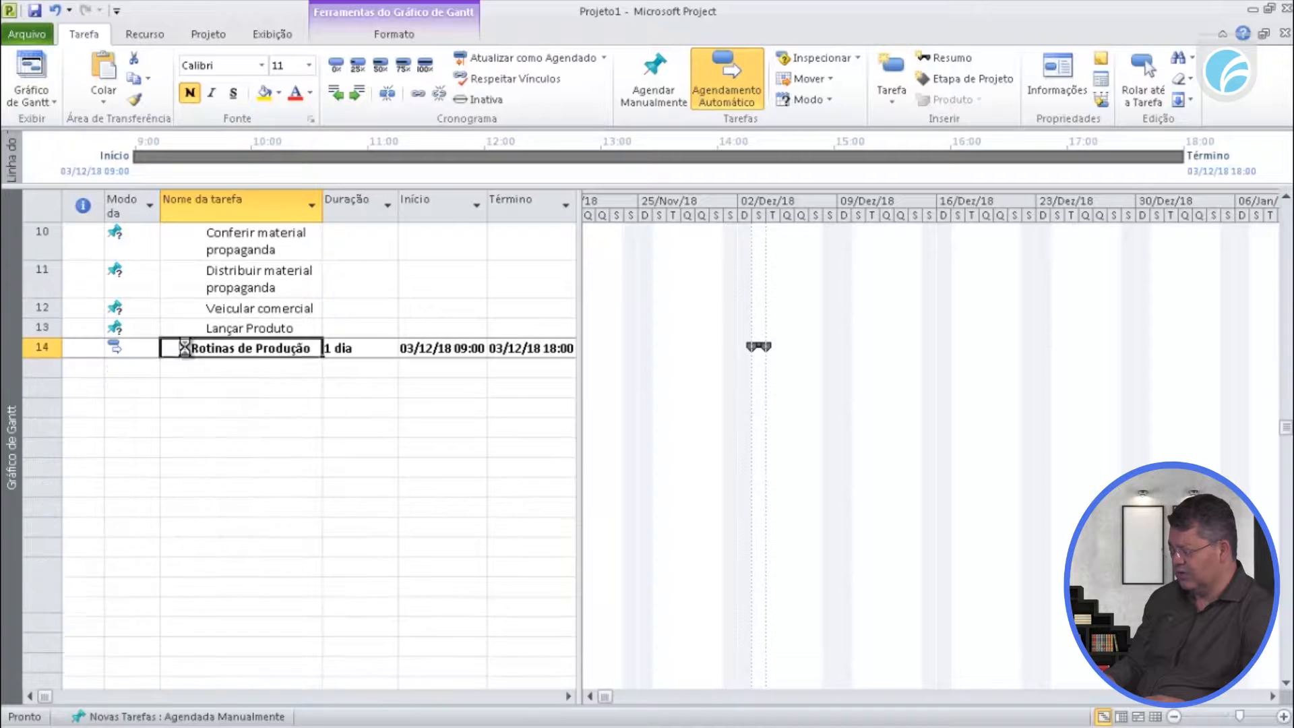
left_click(183, 346)
left_click(183, 347)
left_click(183, 346)
scroll(185, 347, "up", 3)
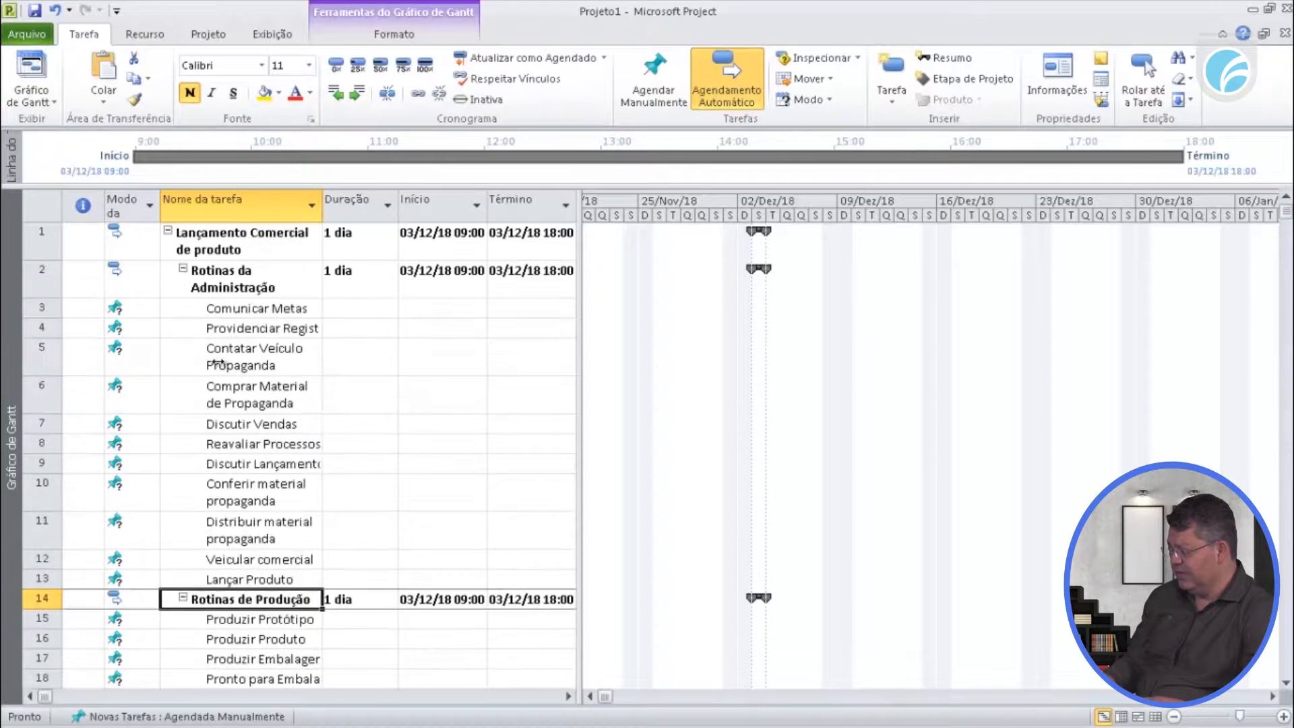
- Collapse both "Rotinas" groups, and toggle the "Lançamento Comercial de produto" summary task closed and open to view the outline levels
left_click(183, 270)
left_click(182, 308)
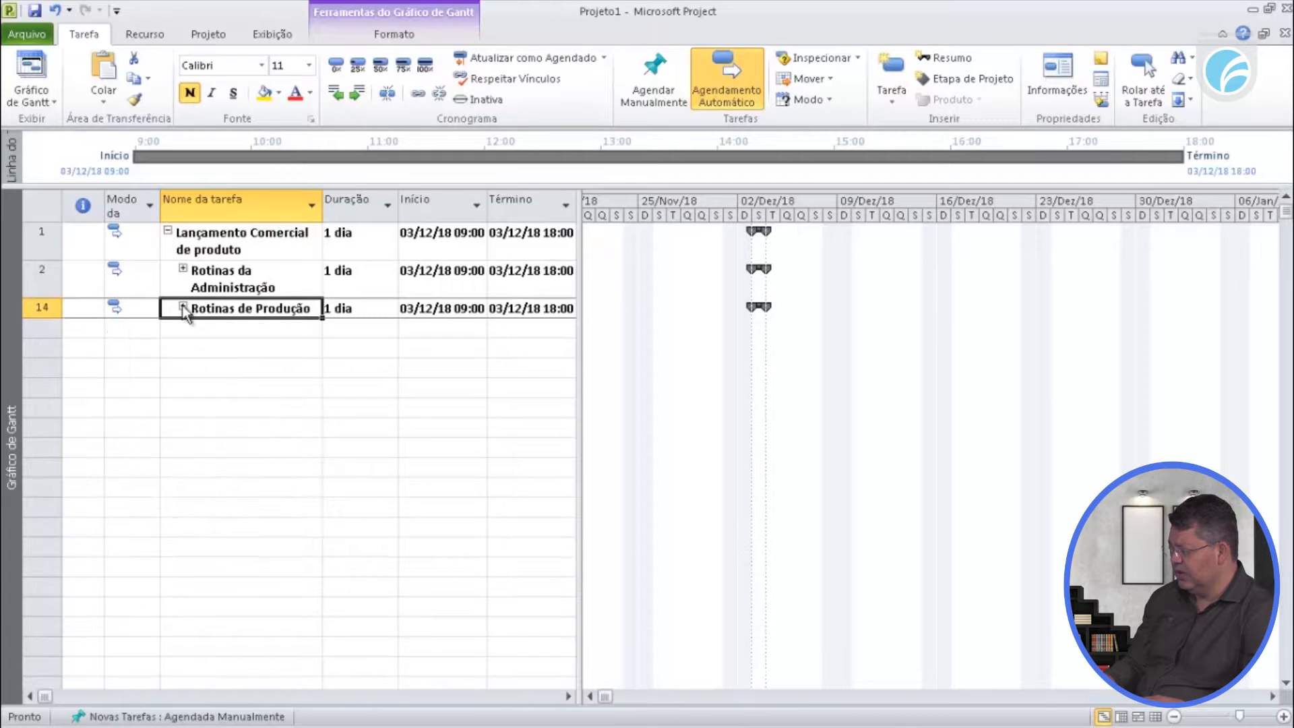
left_click(168, 231)
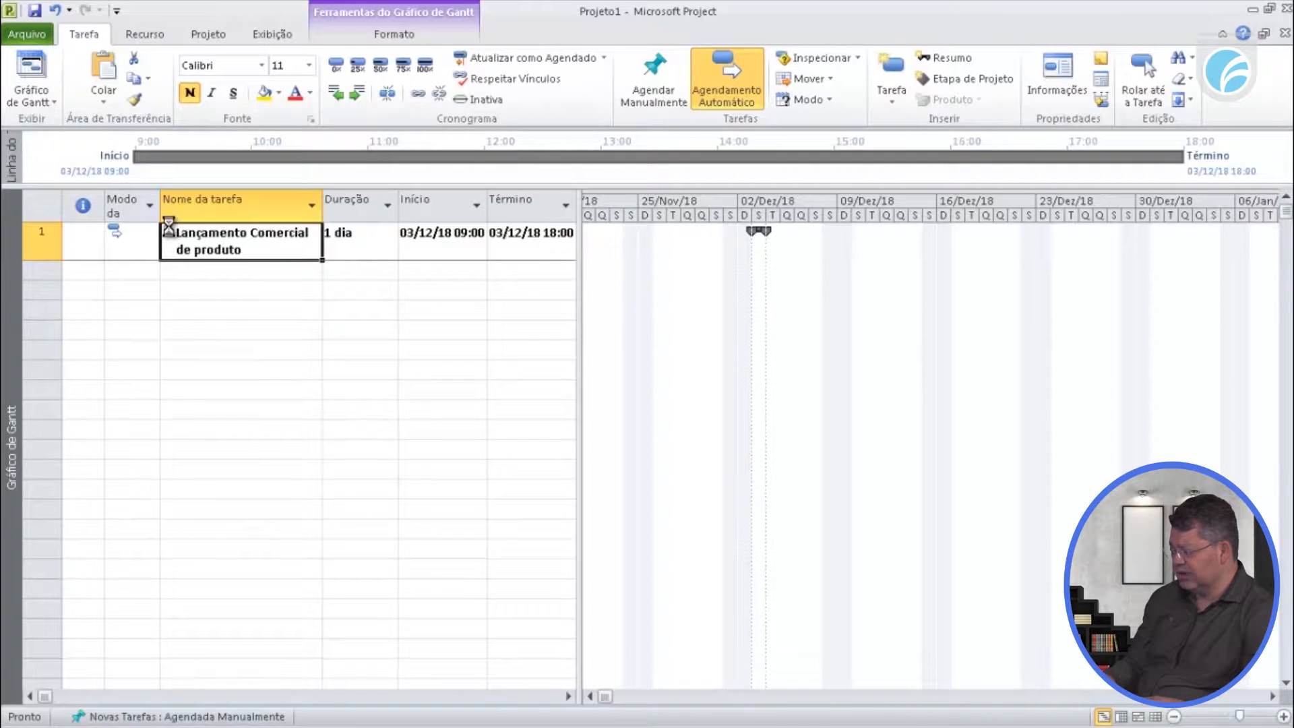
left_click(168, 230)
left_click(168, 230)
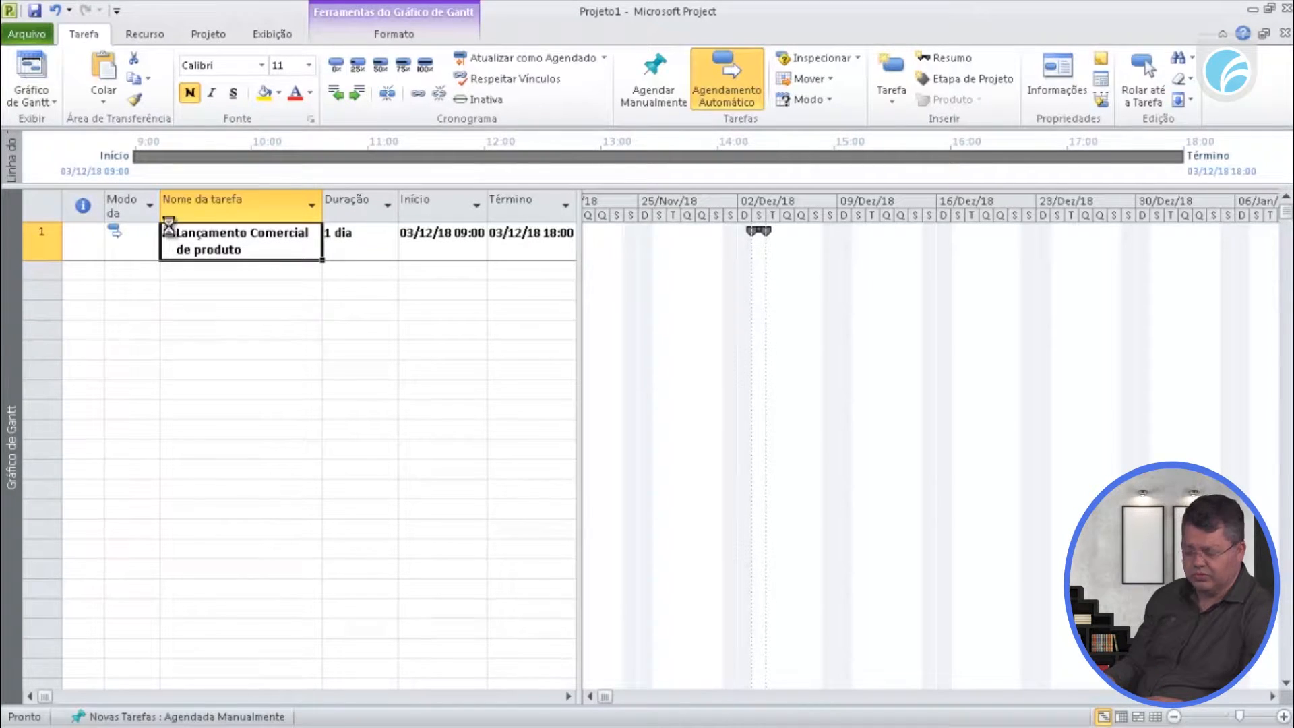
left_click(168, 230)
left_click(168, 230)
left_click(168, 230)
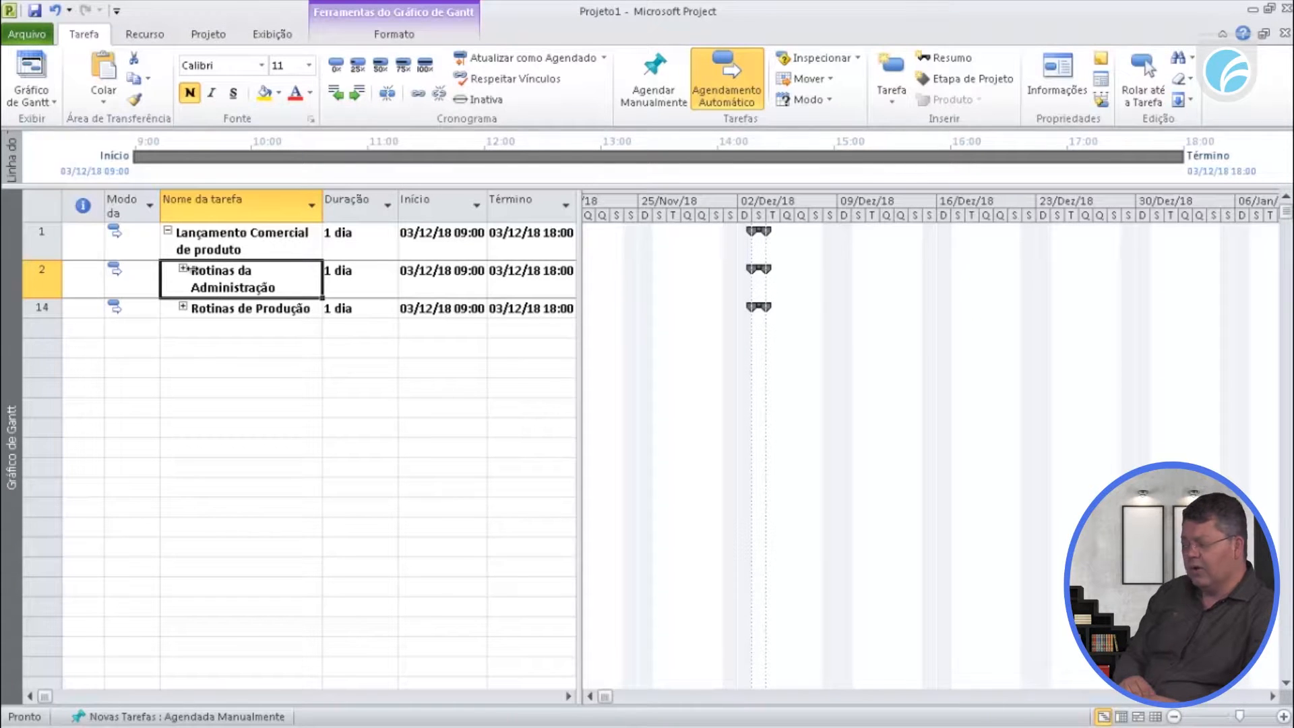
- Expand the "Rotinas da Administração" and "Rotinas de Produção" groups to review their subtasks
left_click(183, 270)
scroll(198, 362, "down", 3)
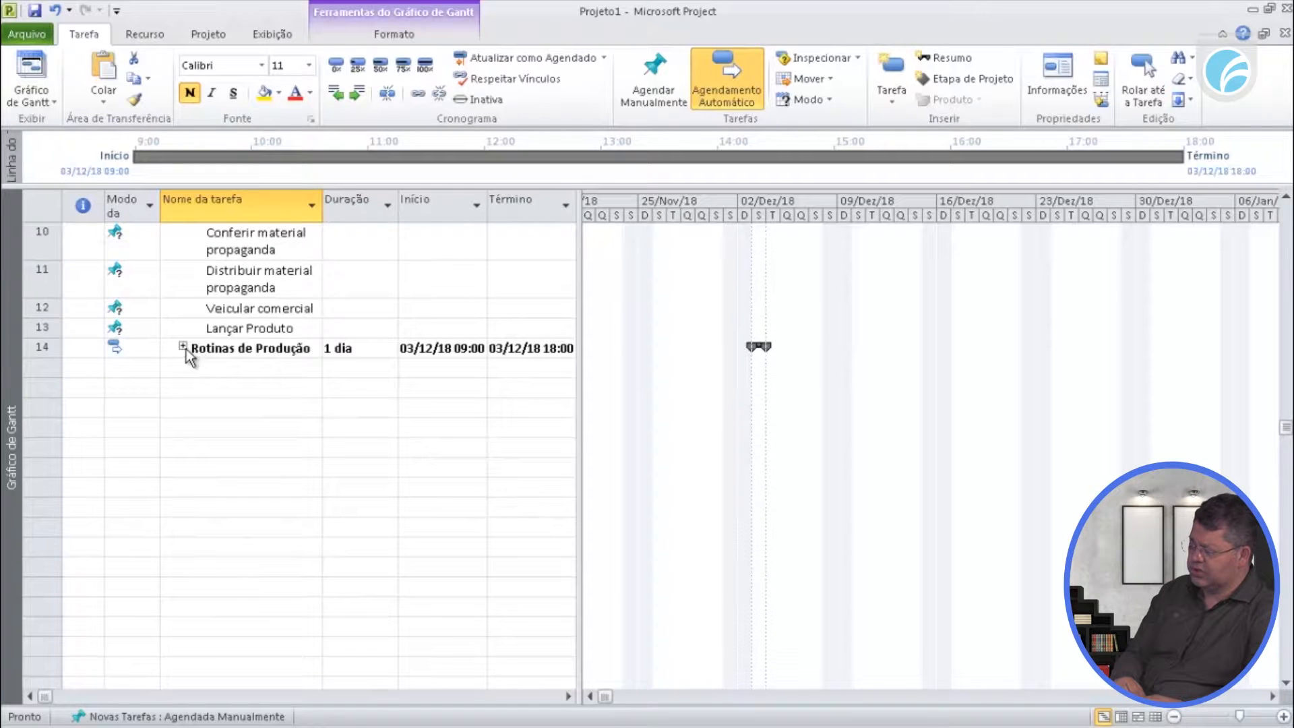
left_click(183, 346)
scroll(255, 412, "down", 1)
scroll(254, 406, "up", 4)
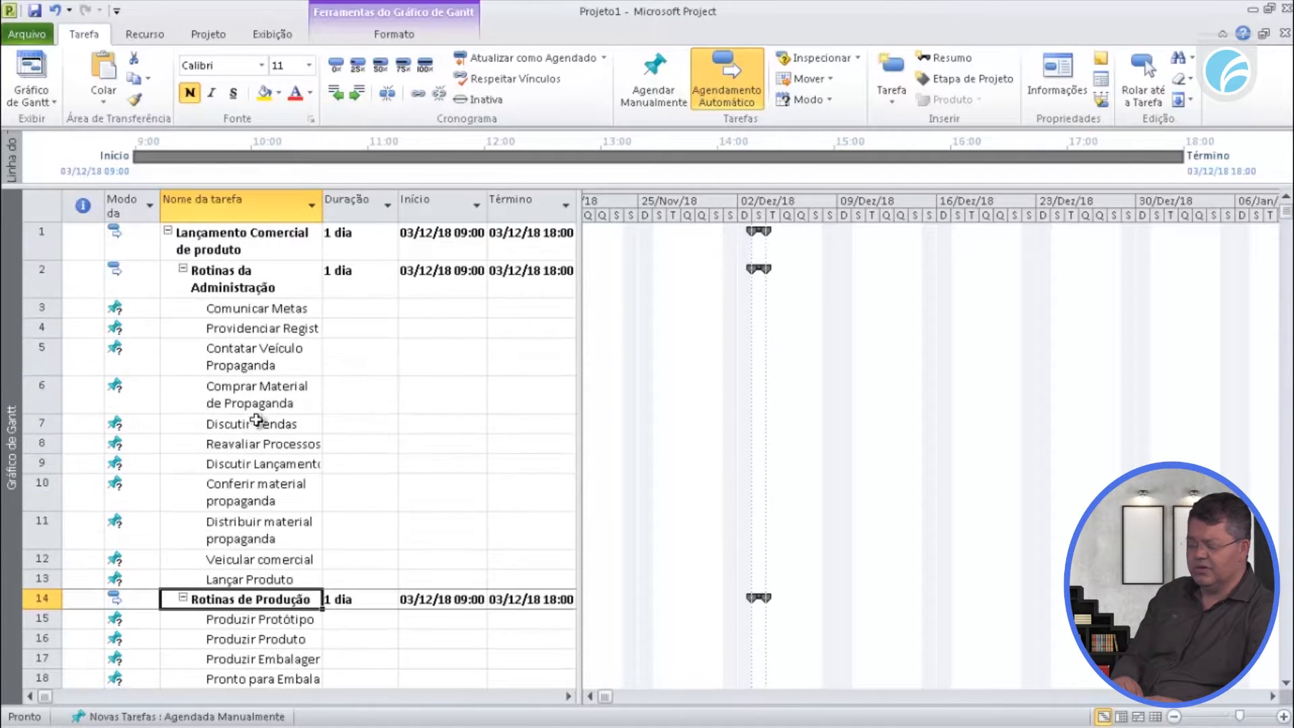
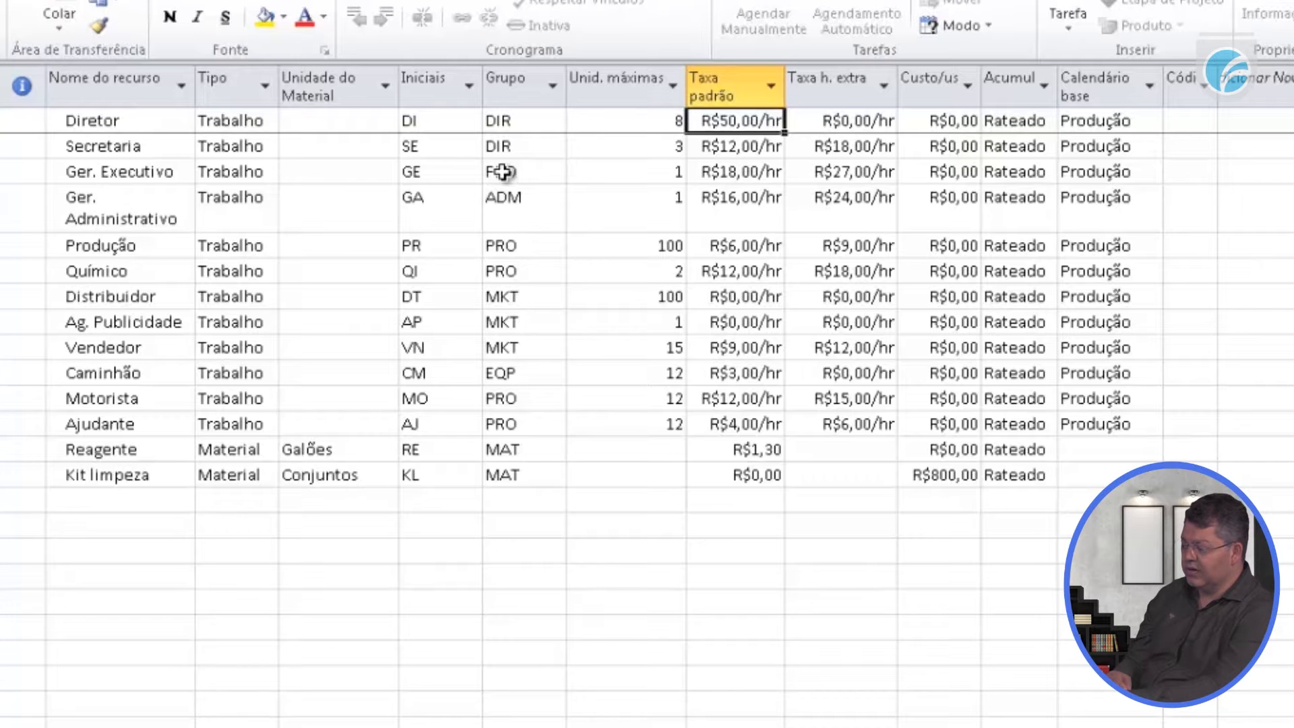
- Examine the overtime rates of Diretor and Secretaria in the resource sheet
key("Right")
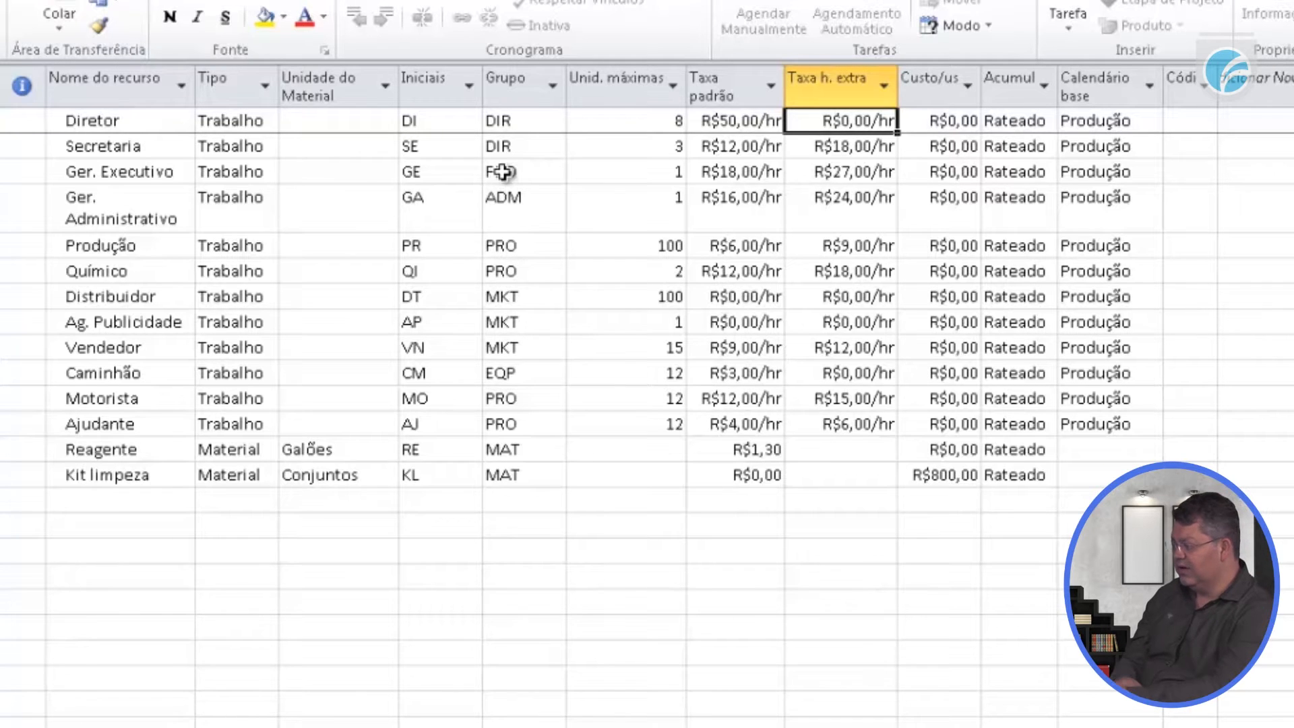
key("Down")
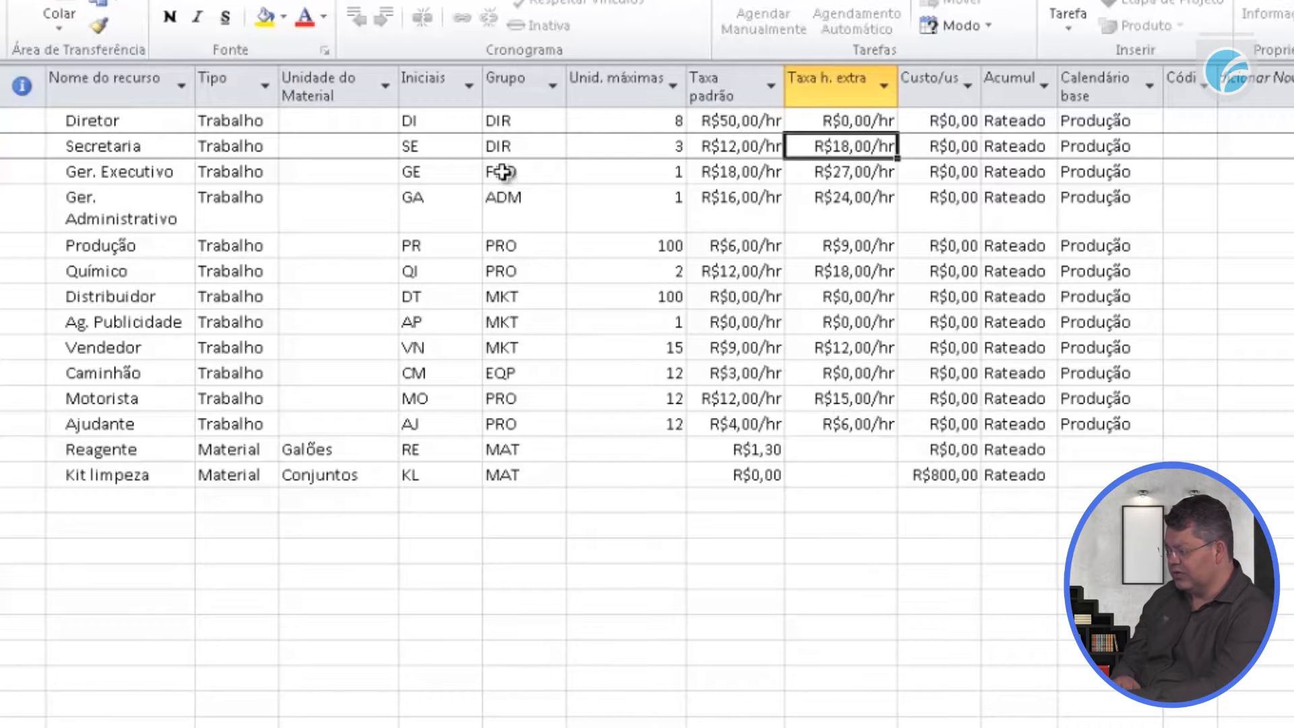
key("Up")
key("Right")
key("Right")
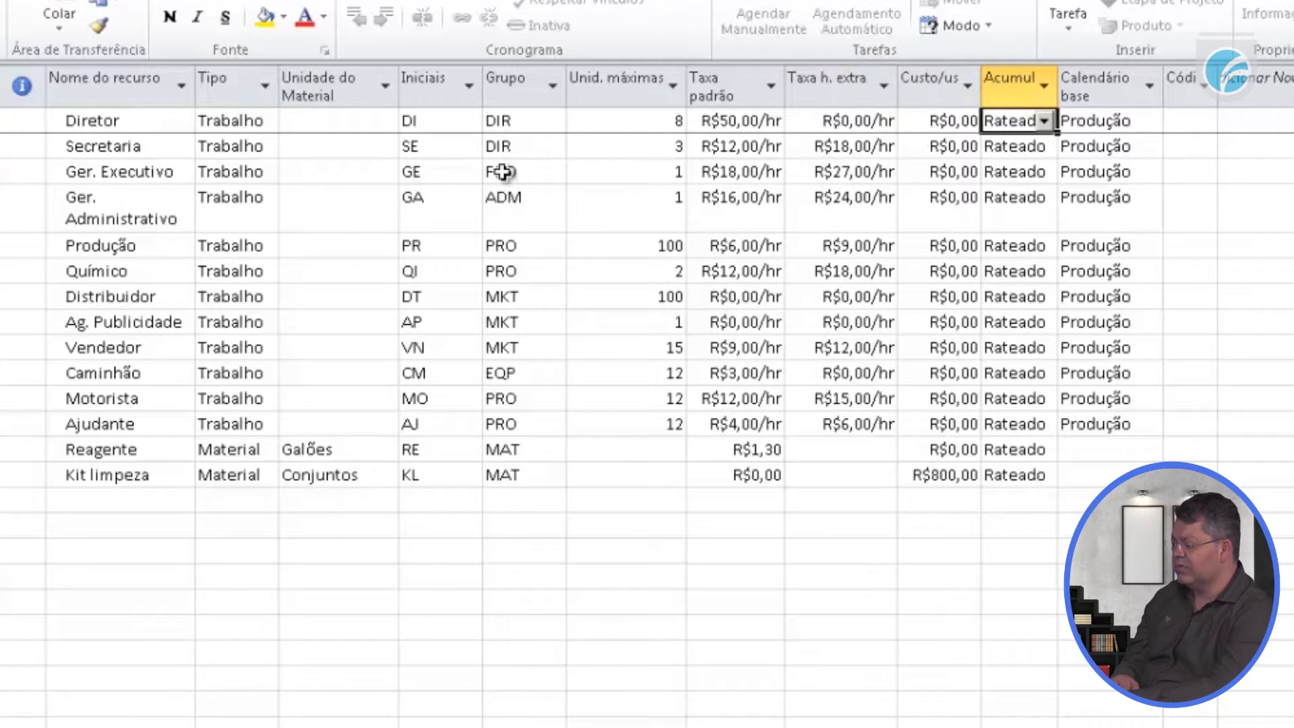
- Examine the cost per use from Diretor through Kit limpeza, plus Diretor's accrual method and base calendar
key("Left")
key("Down")
key("Down")
key("Down")
key("Down")
key("Down")
key("Down")
key("Down")
key("Down")
key("Down")
key("Down")
key("Down")
key("Down")
key("Down")
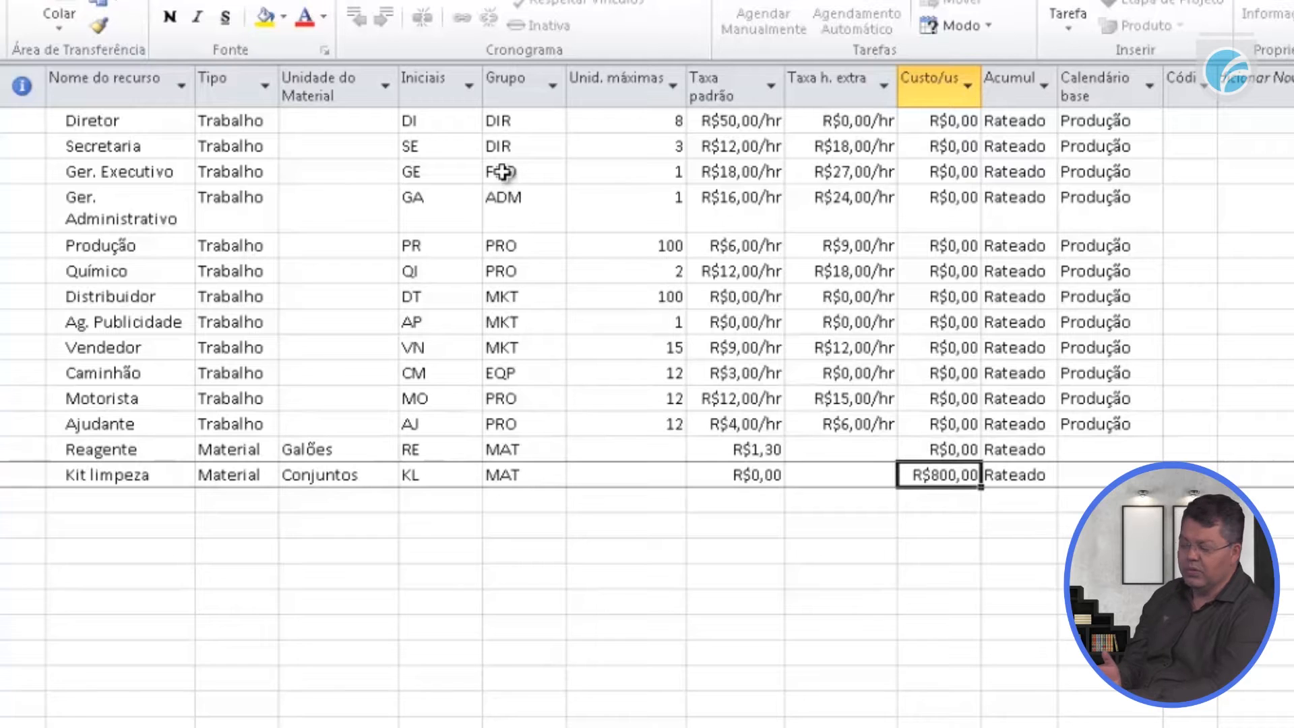
key("Up")
key("Up")
key("Up")
key("Up")
key("Up")
key("Up")
key("Up")
key("Up")
key("Up")
key("Up")
key("Up")
key("Up")
key("Up")
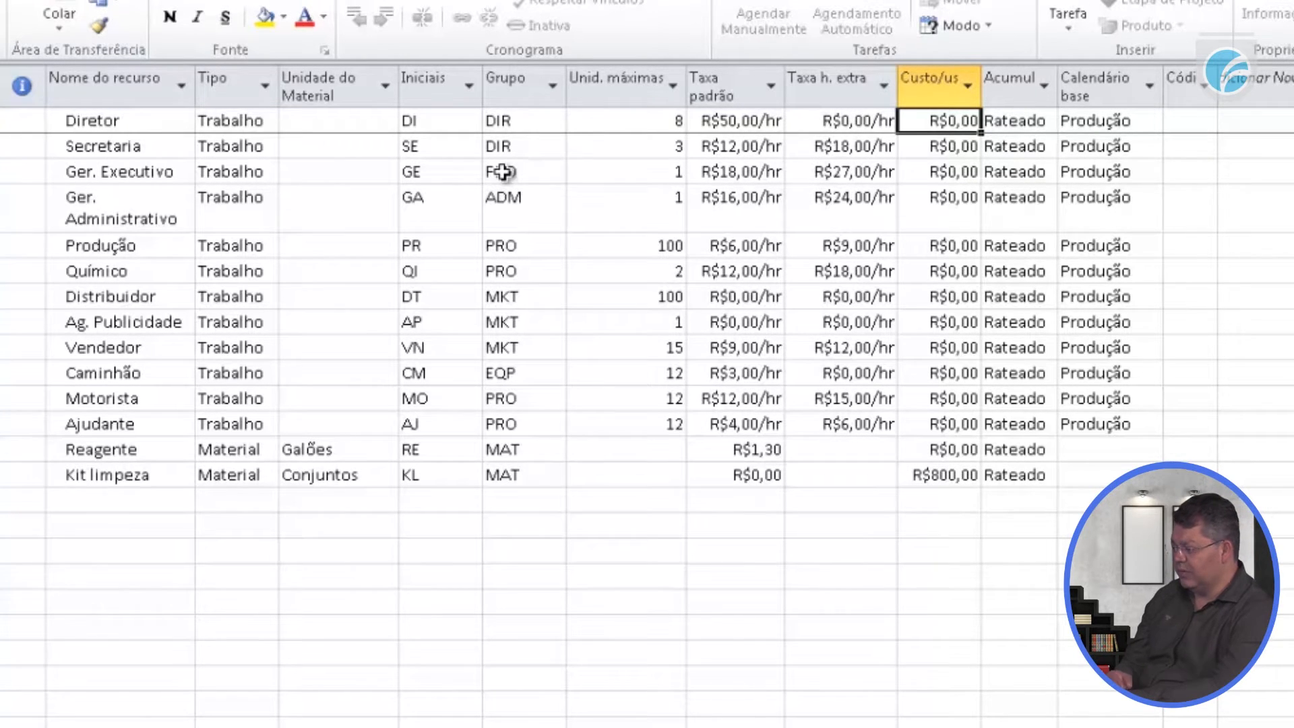
key("Right")
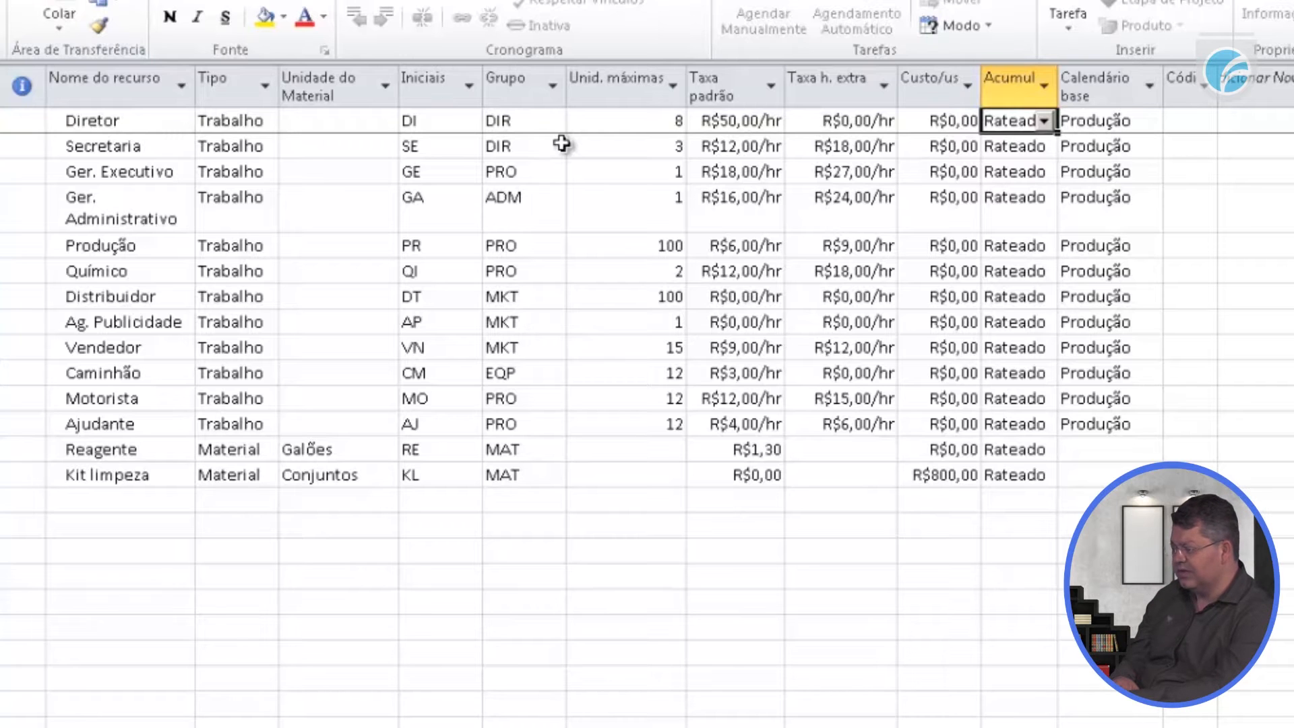
key("Tab")
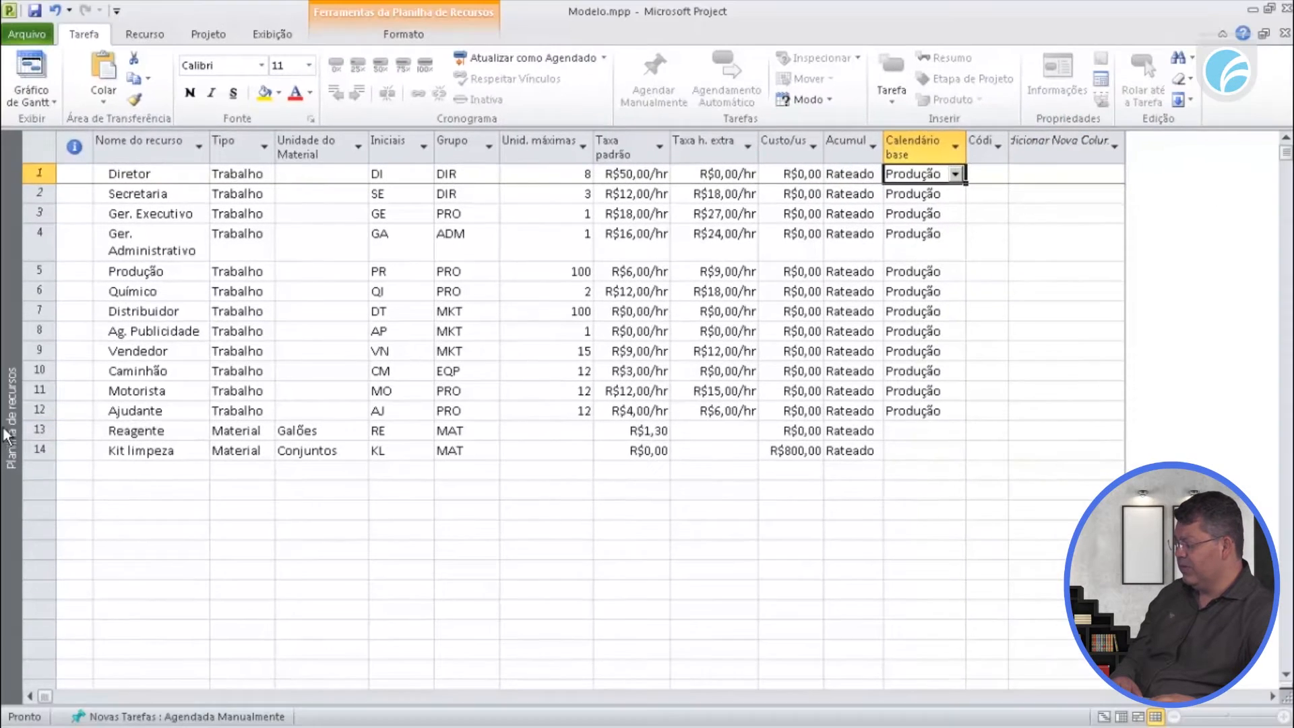
- Switch from the resource sheet to the Gantt chart and open resource assignment for the "Comunicar Metas" task
right_click(12, 428)
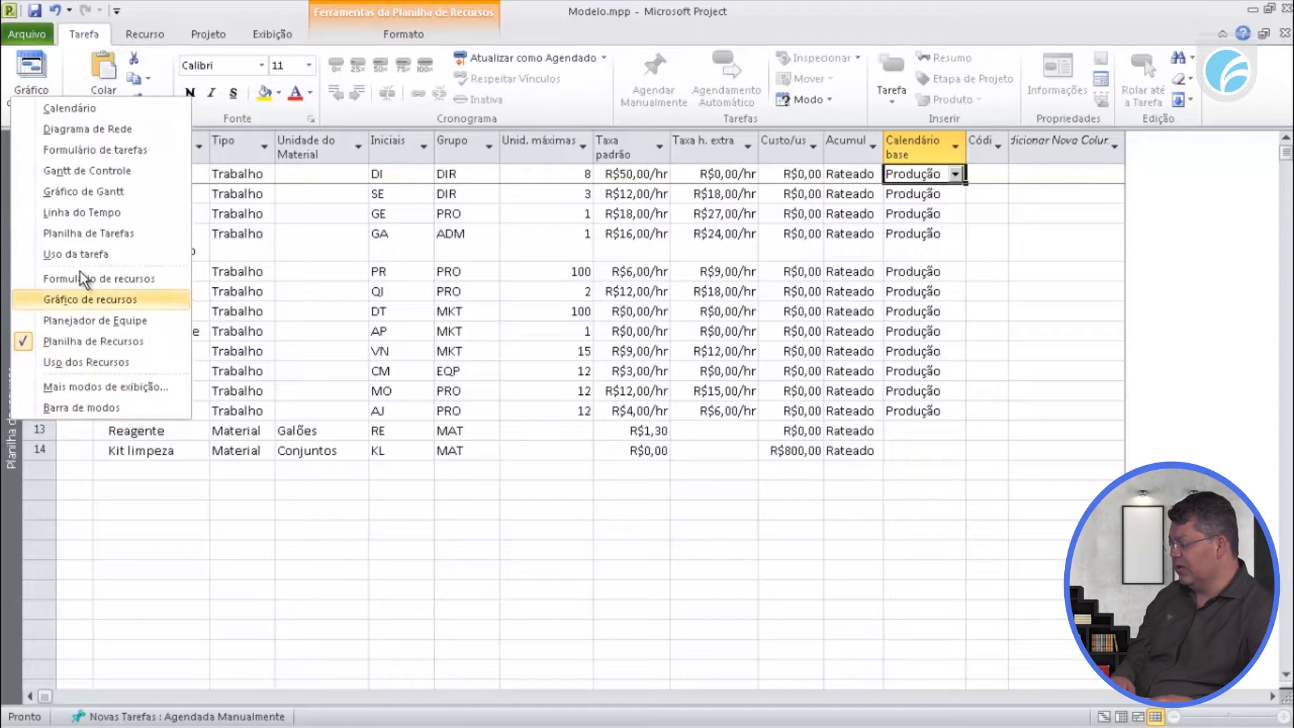
left_click(107, 190)
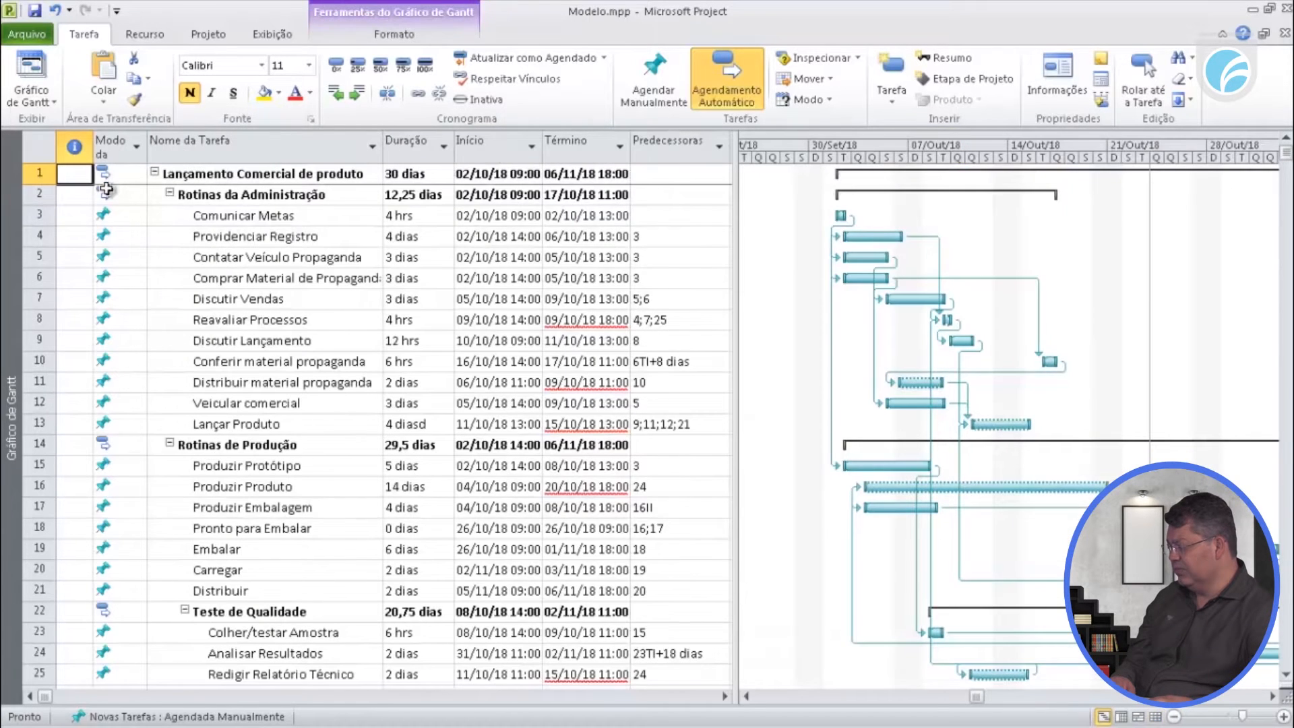
left_click(419, 241)
left_click(263, 217)
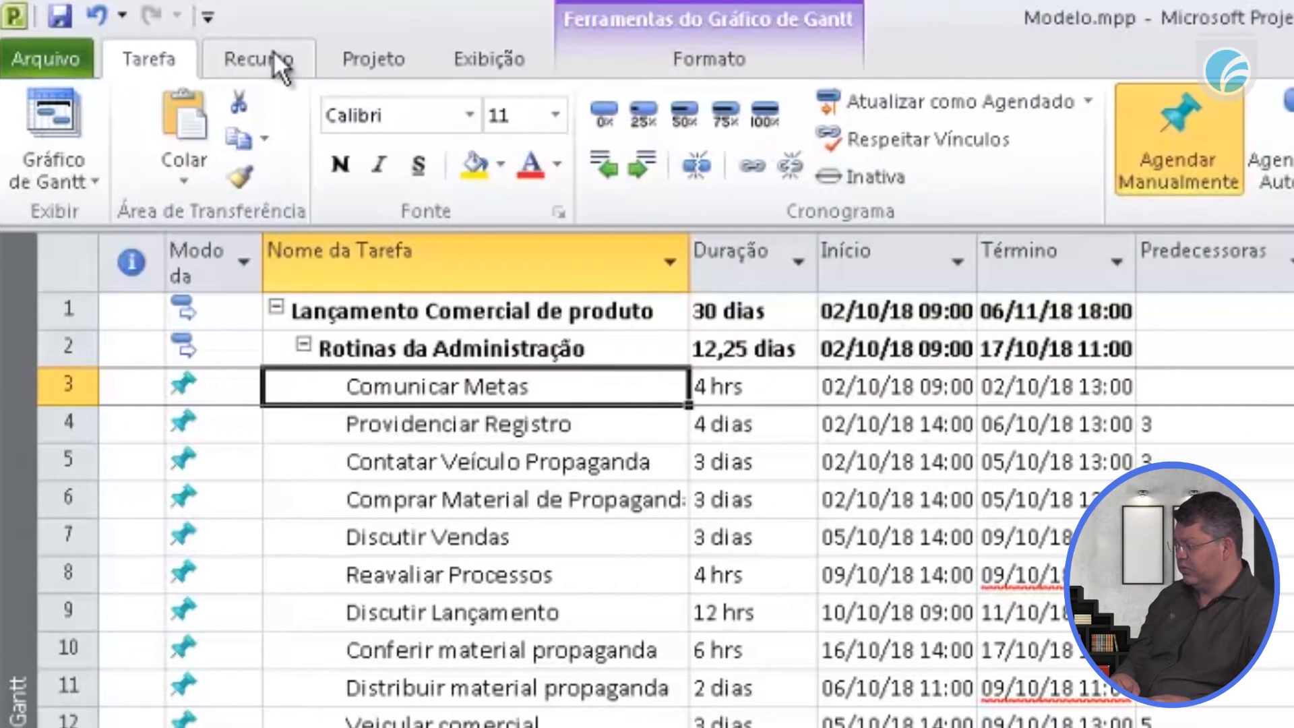
left_click(153, 34)
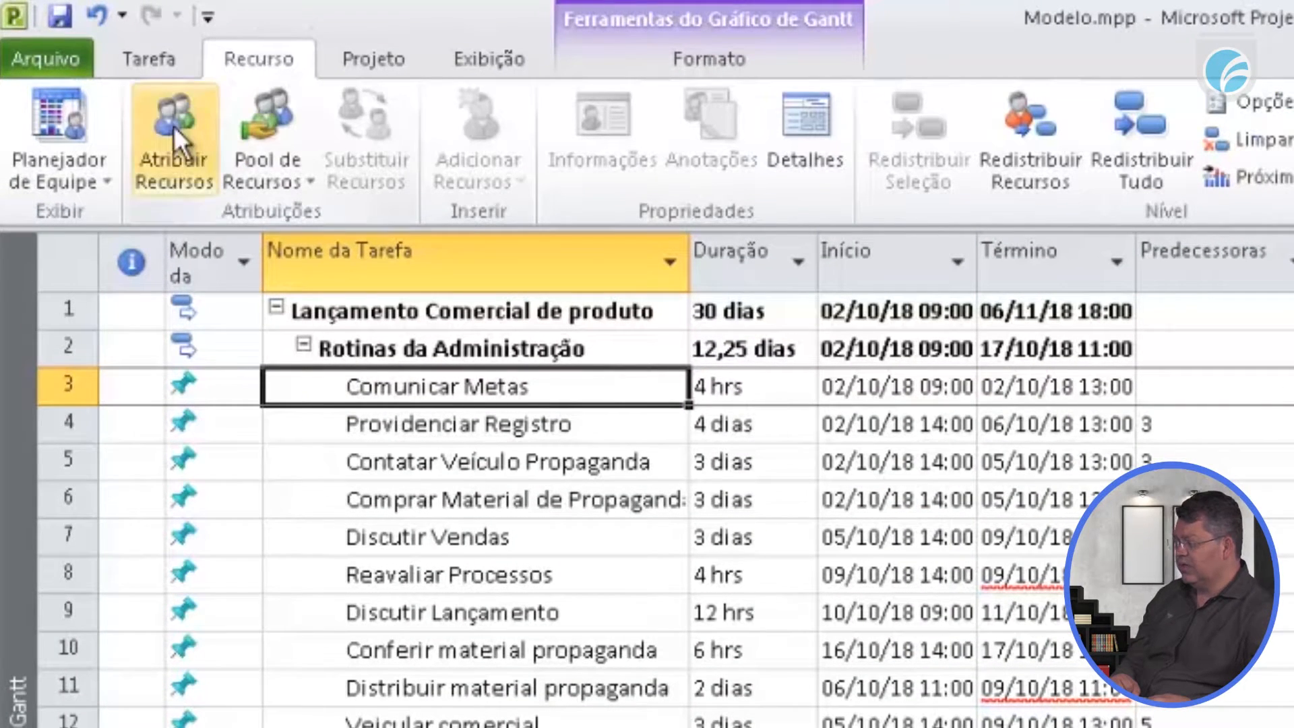
left_click(180, 167)
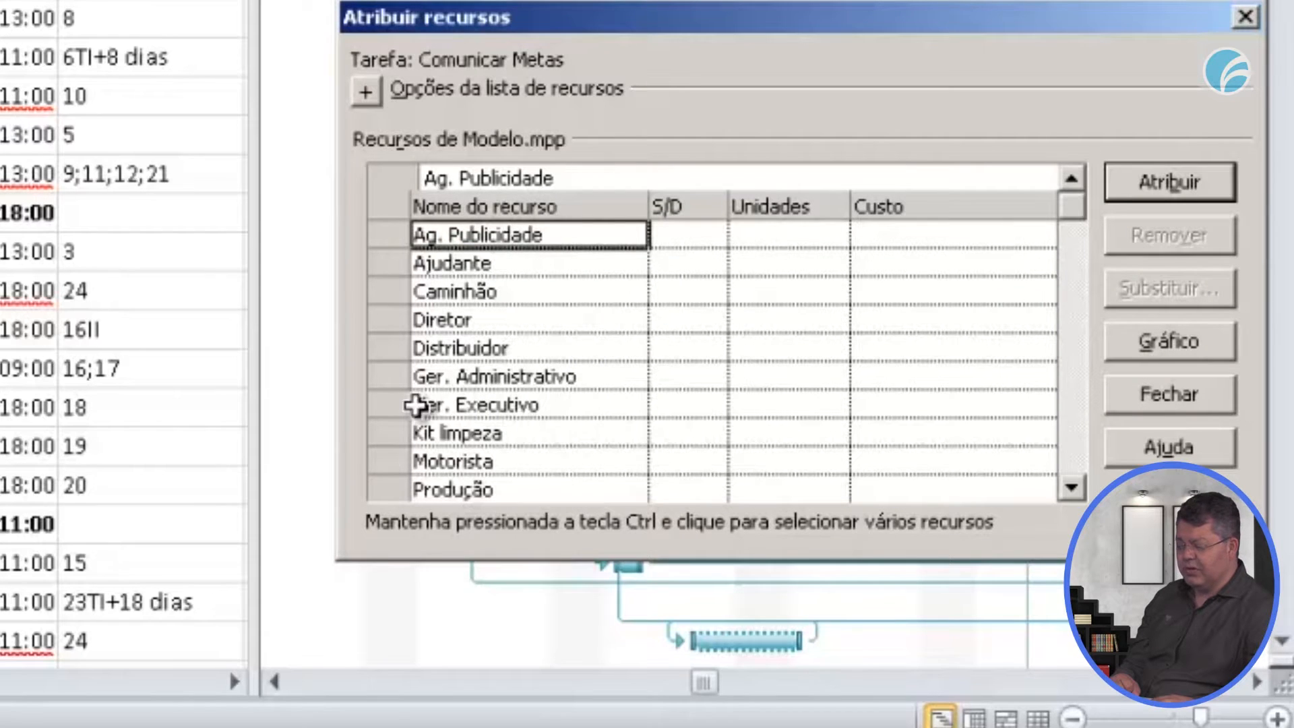
- Assign the Diretor resource to "Comunicar Metas" and check the assignment's units and cost
left_click(483, 263)
left_click(483, 292)
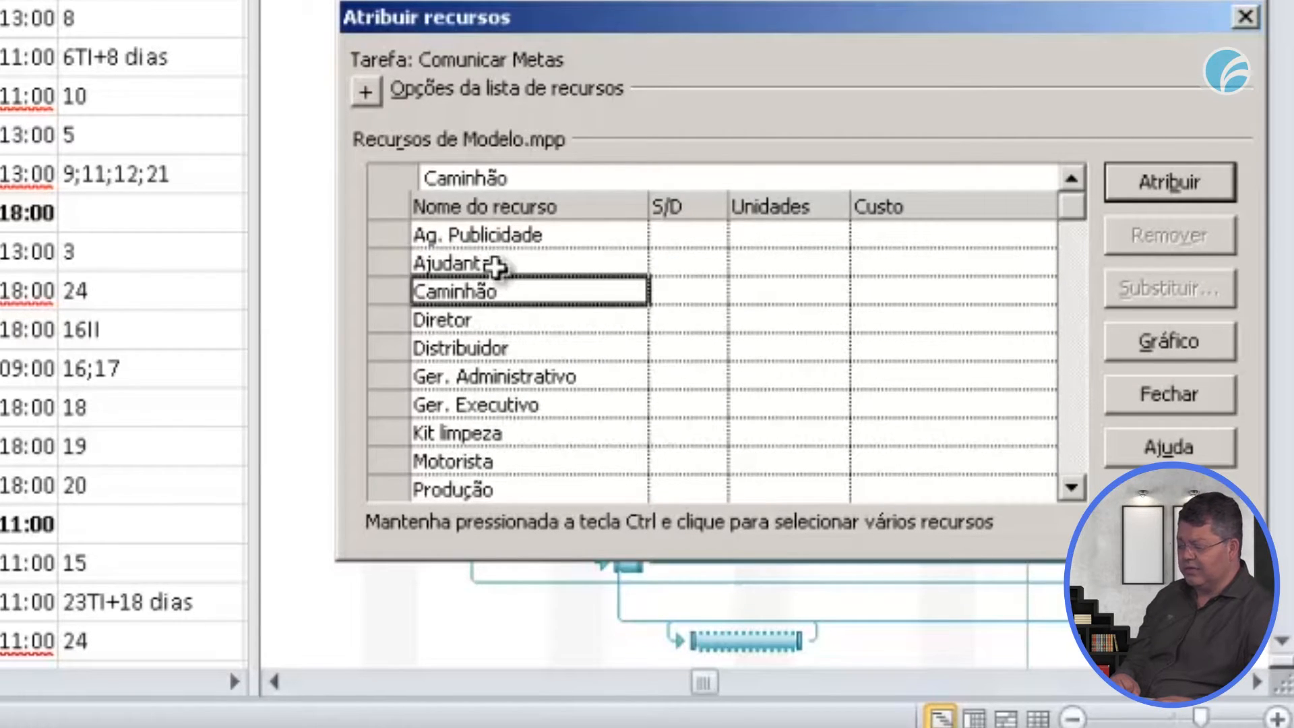
left_click(495, 264)
left_click(492, 293)
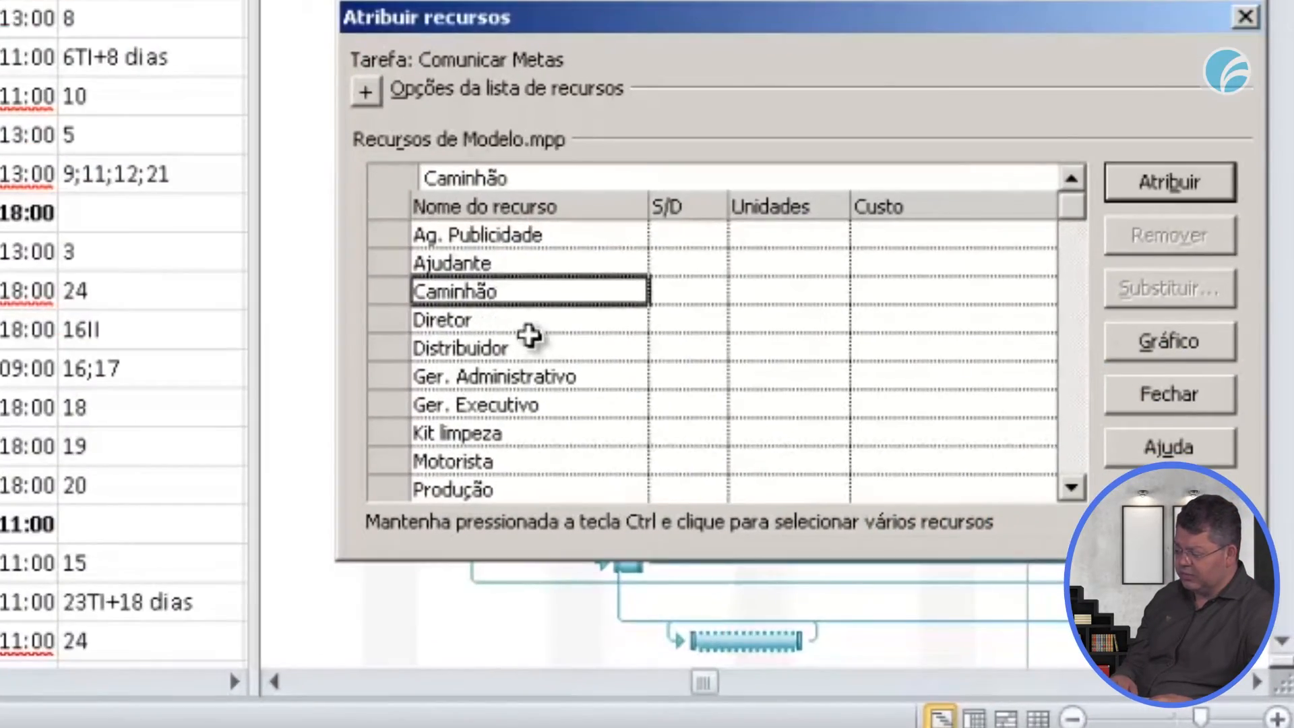
left_click(883, 506)
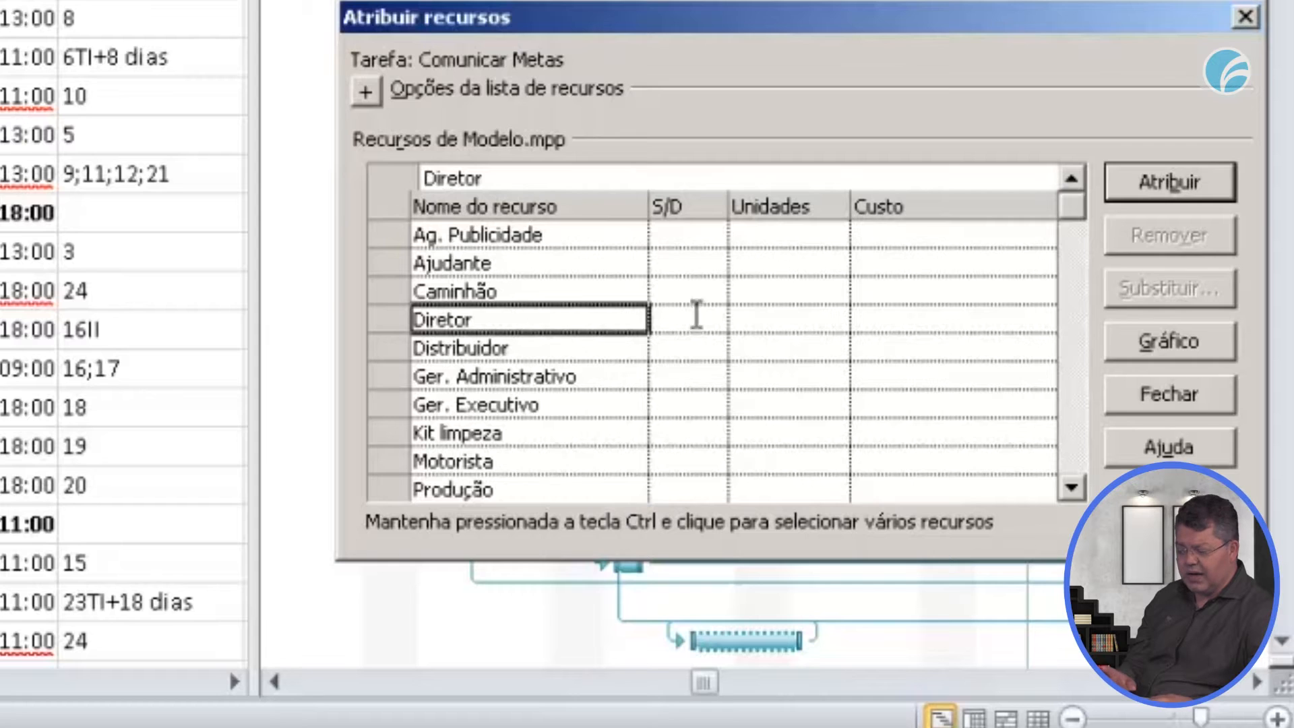
left_click(1170, 181)
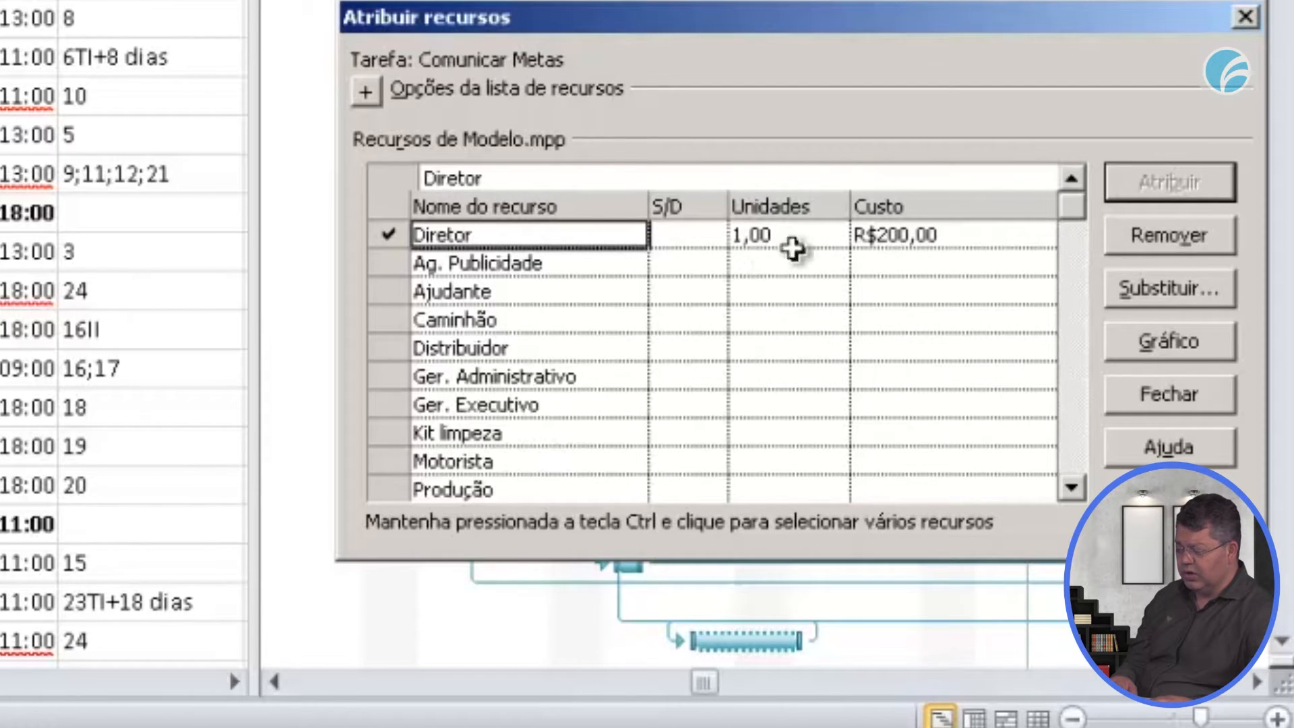
left_click(812, 236)
left_click(960, 236)
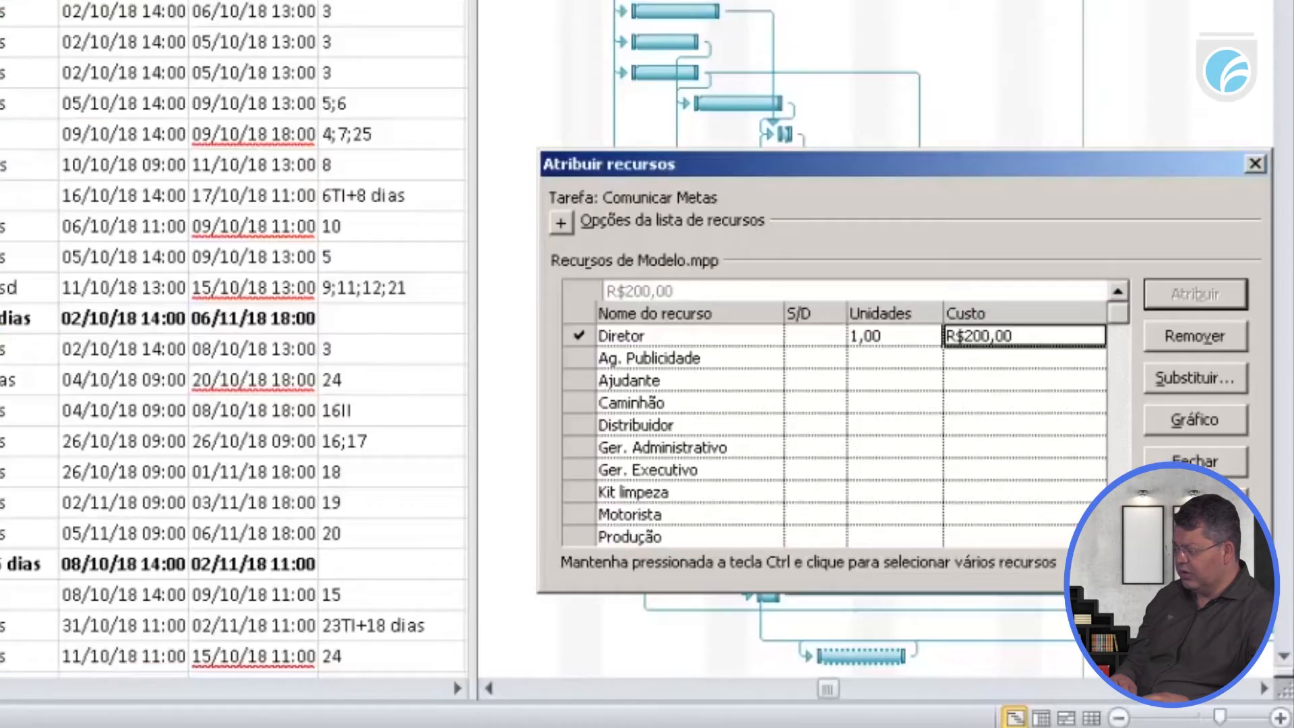
- Assign Ger. Administrativo and Ger. Executivo to the "Providenciar Registro" task
left_click(326, 240)
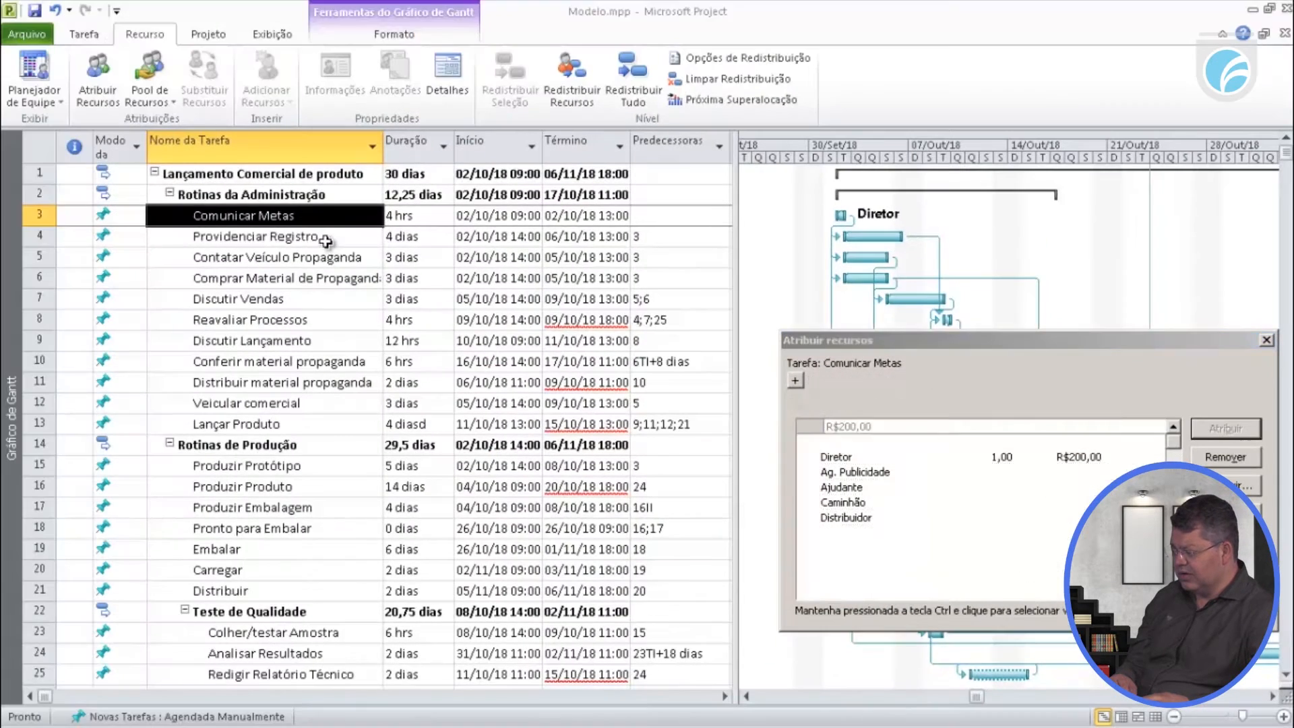
left_click_drag(884, 552, 885, 539)
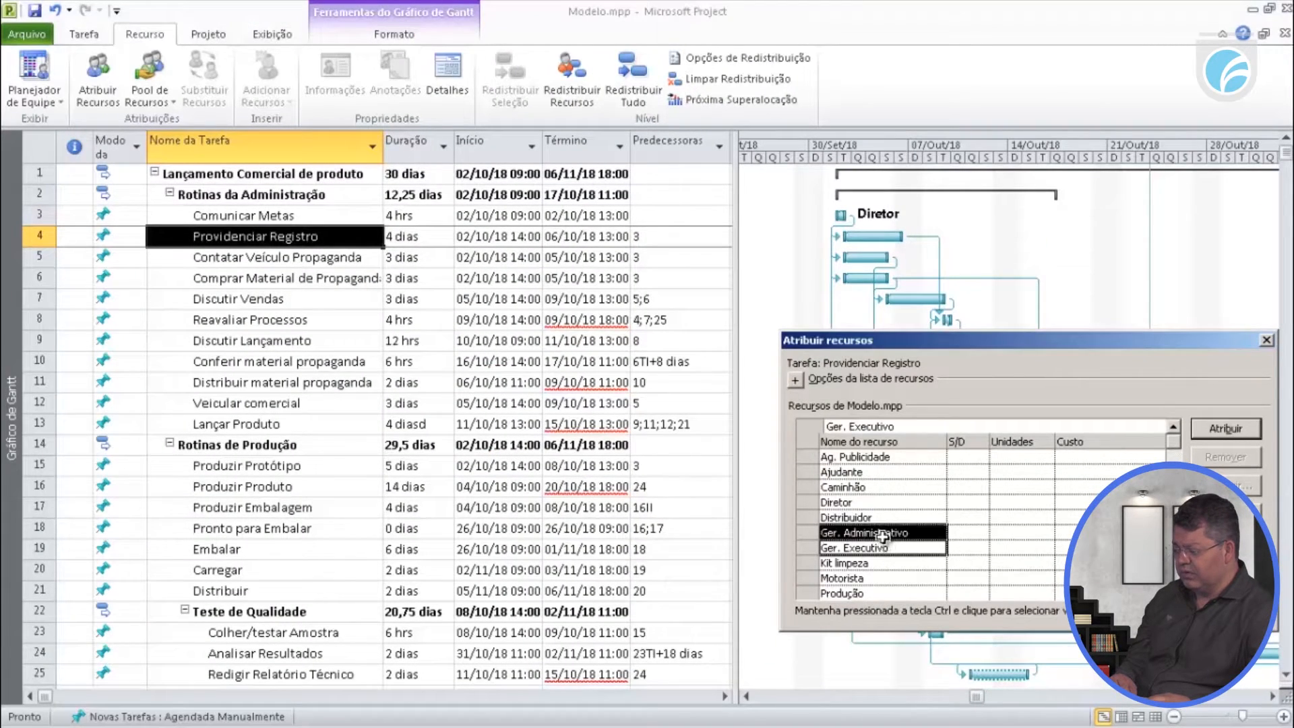
left_click(1224, 430)
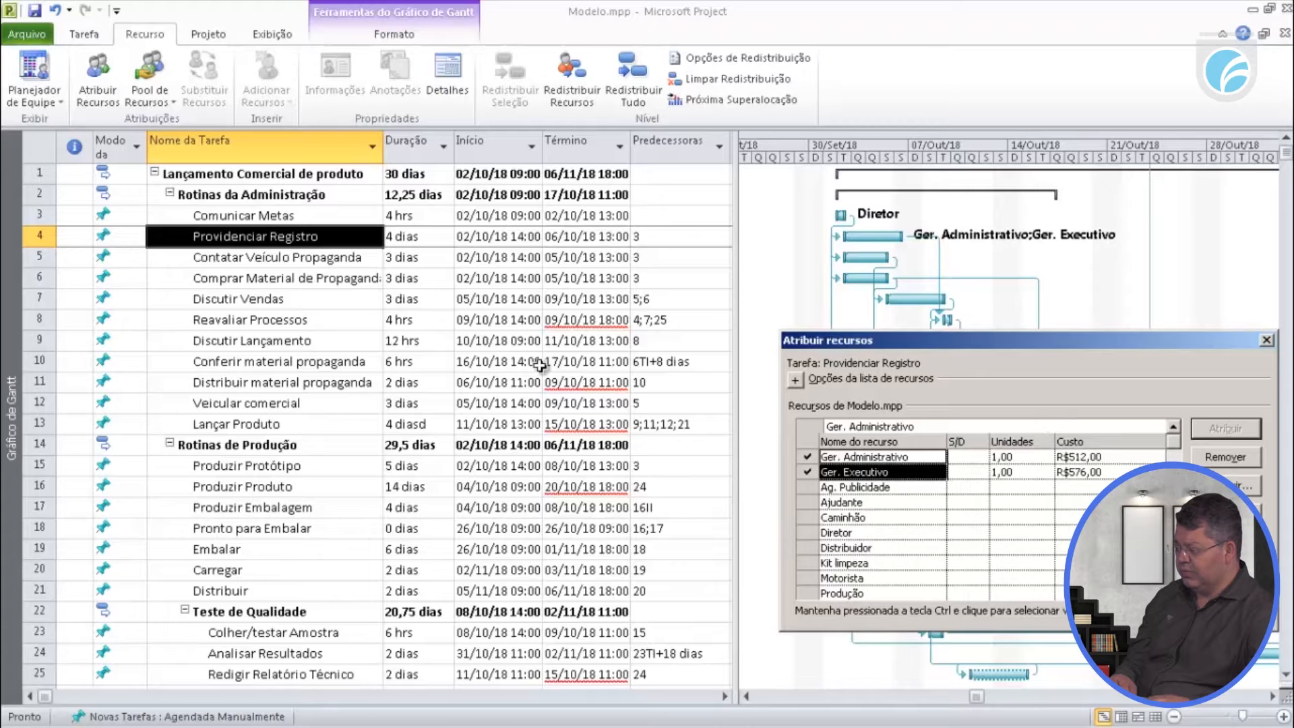
- Assign Caminhão and Diretor to the "Contatar Veículo Propaganda" task
left_click(315, 260)
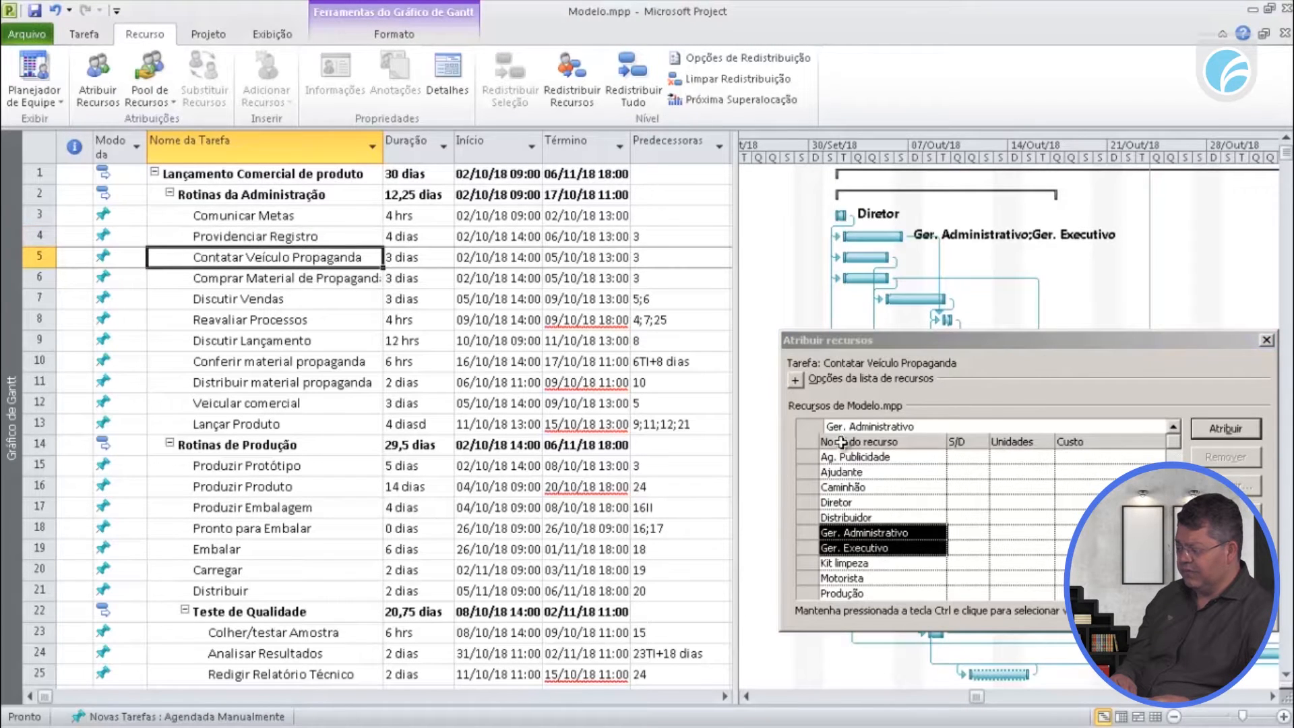
left_click_drag(844, 487, 844, 503)
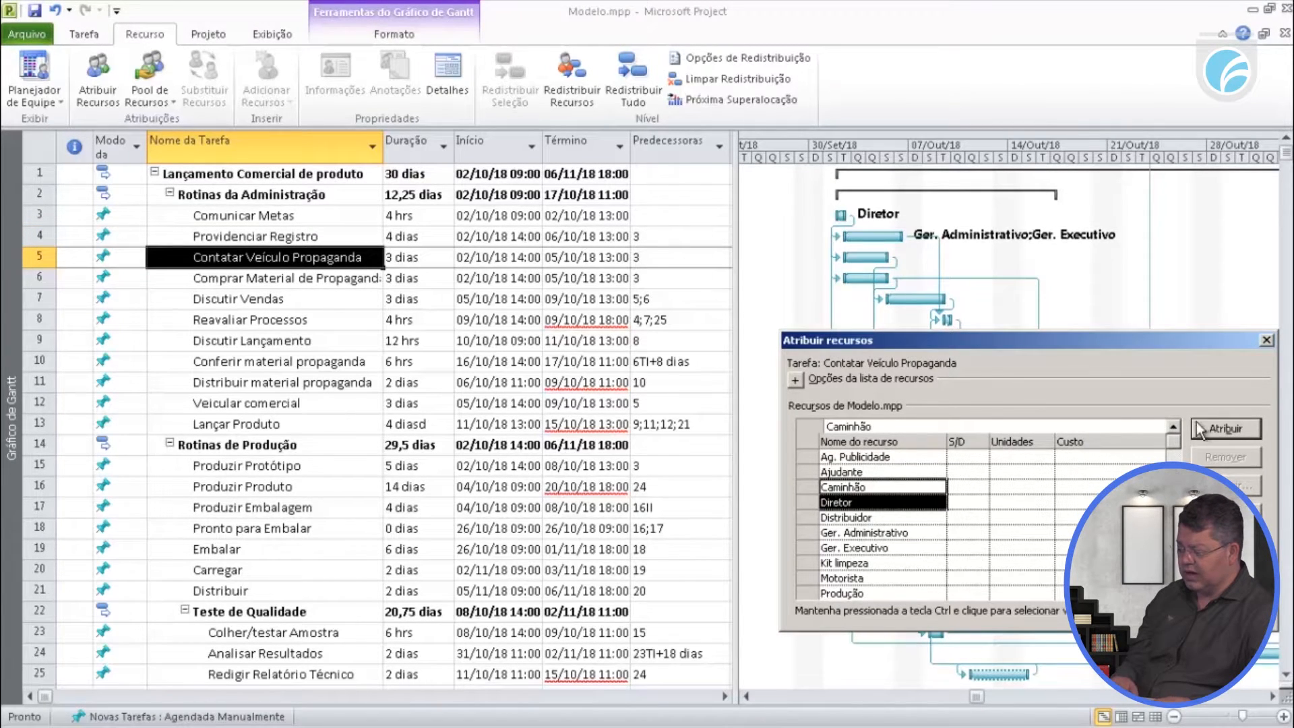
left_click(1212, 426)
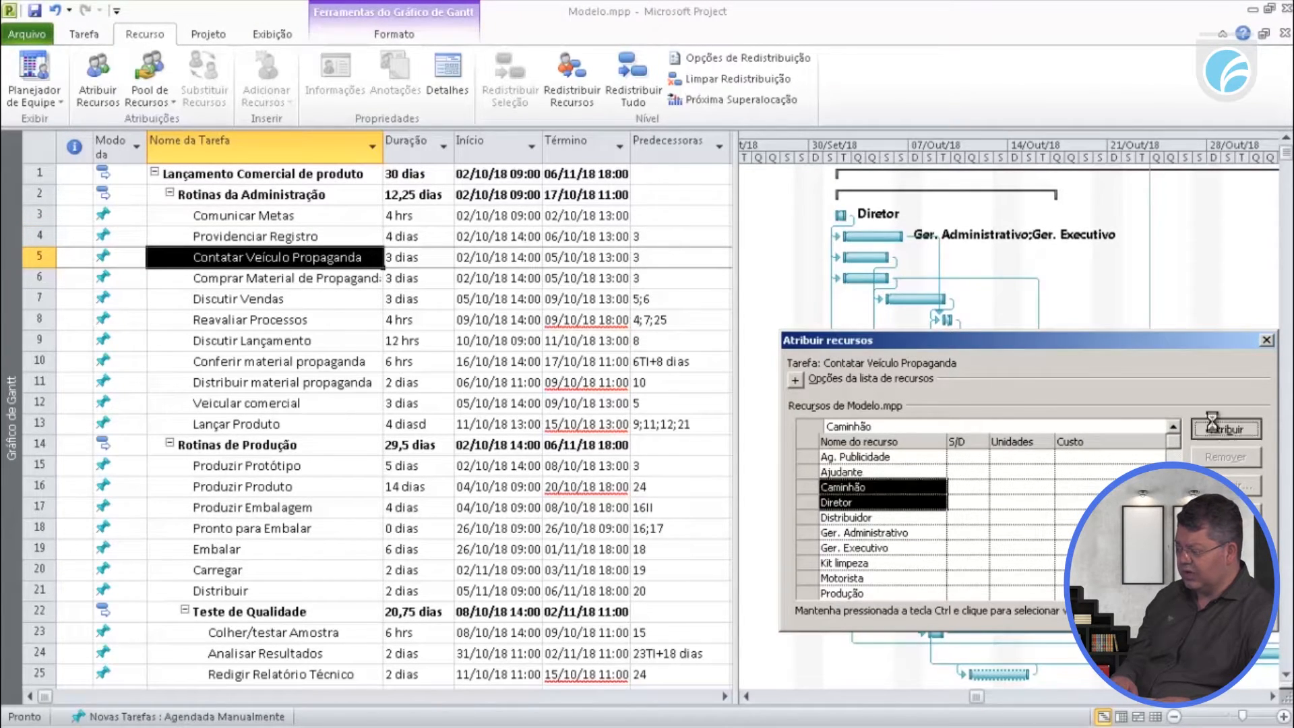
- Try assigning Distribuidor and Ger. Administrativo to "Comprar Material de Propaganda", and remove both assignments
left_click(271, 280)
left_click_drag(874, 518, 874, 532)
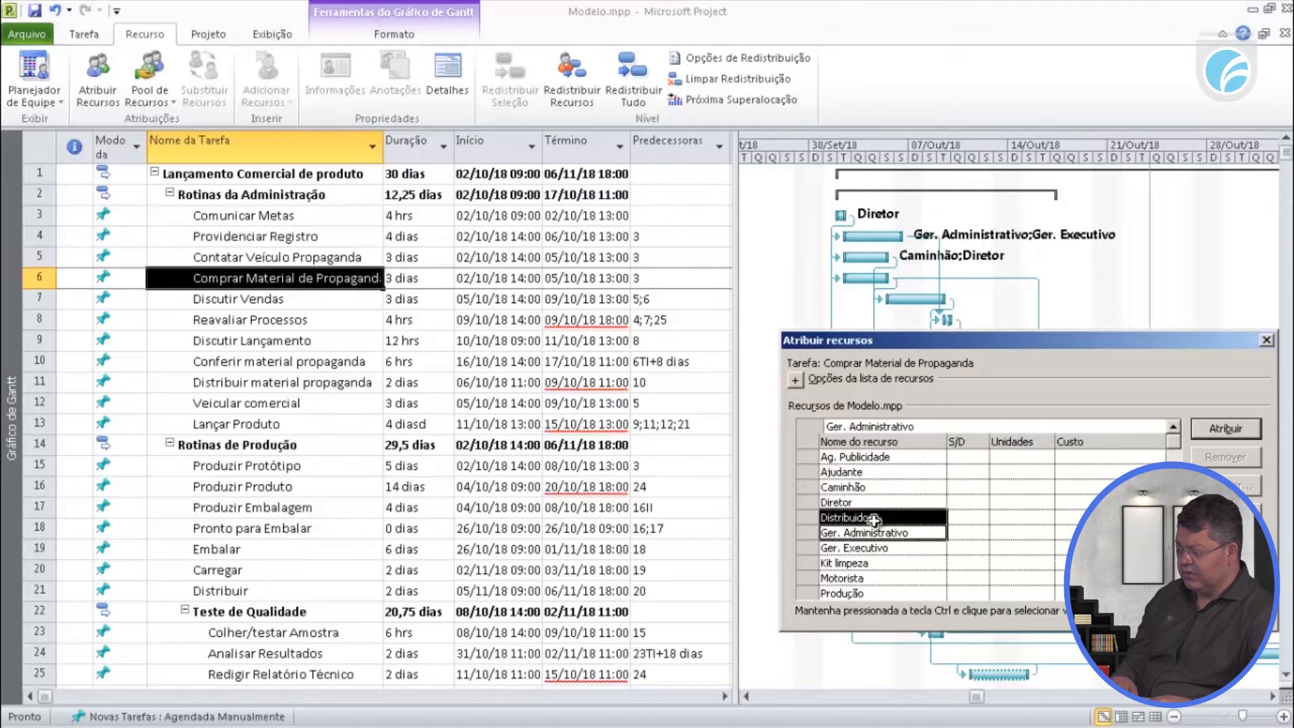
left_click(1224, 428)
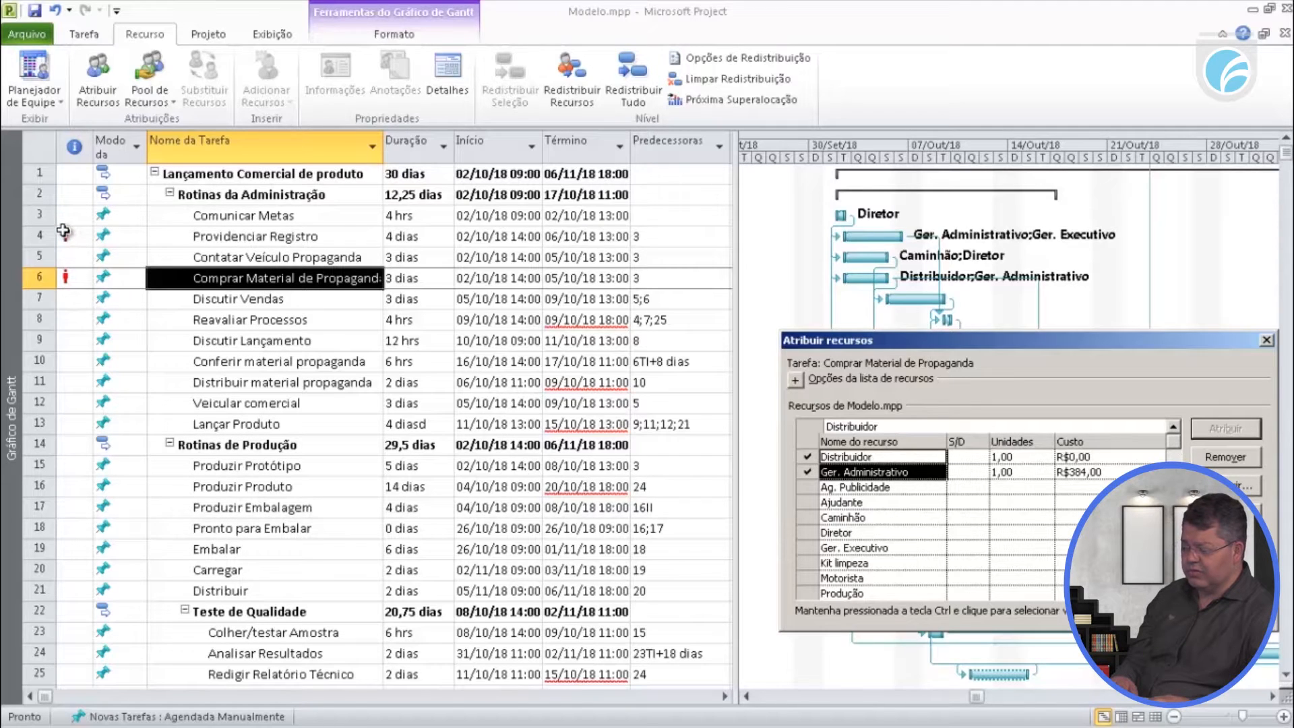
left_click(1225, 457)
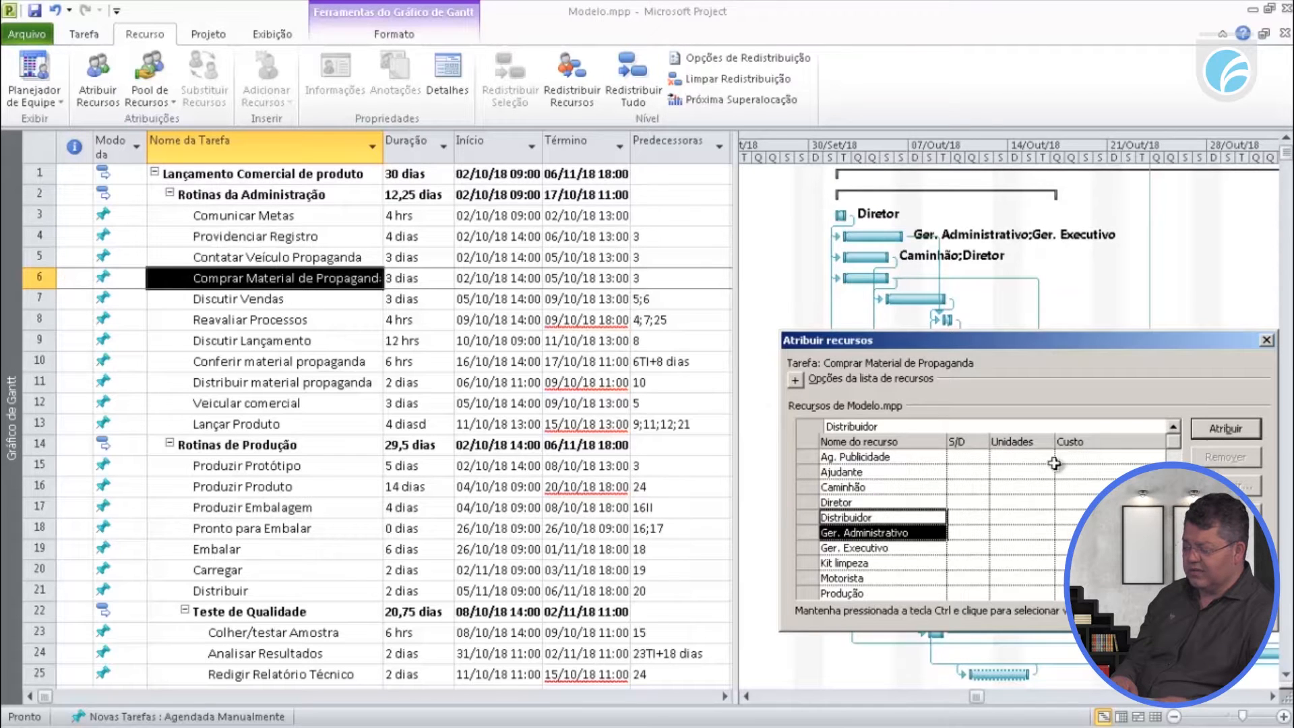
- Assign Ajudante to the "Comprar Material de Propaganda" task
left_click(850, 473)
left_click(1228, 431)
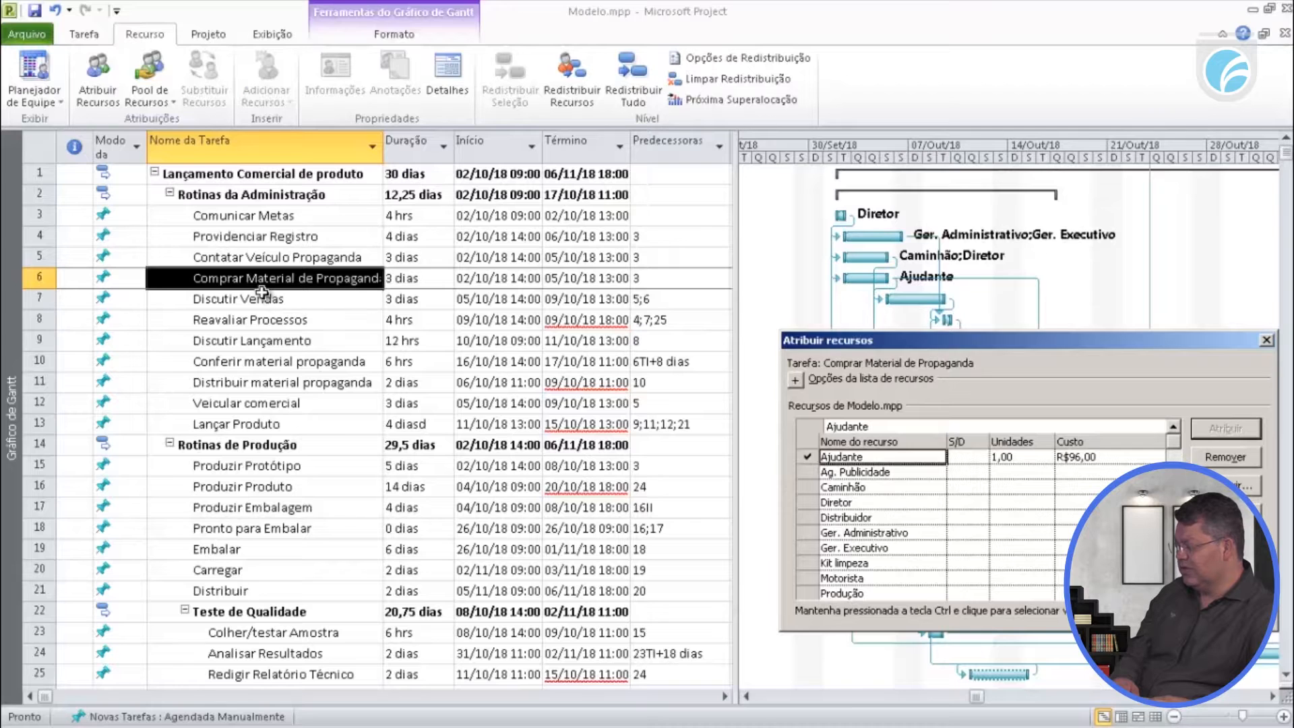
- Try assigning Ger. Administrativo to the "Discutir Vendas" task, and remove the assignment
left_click(267, 299)
left_click(883, 561)
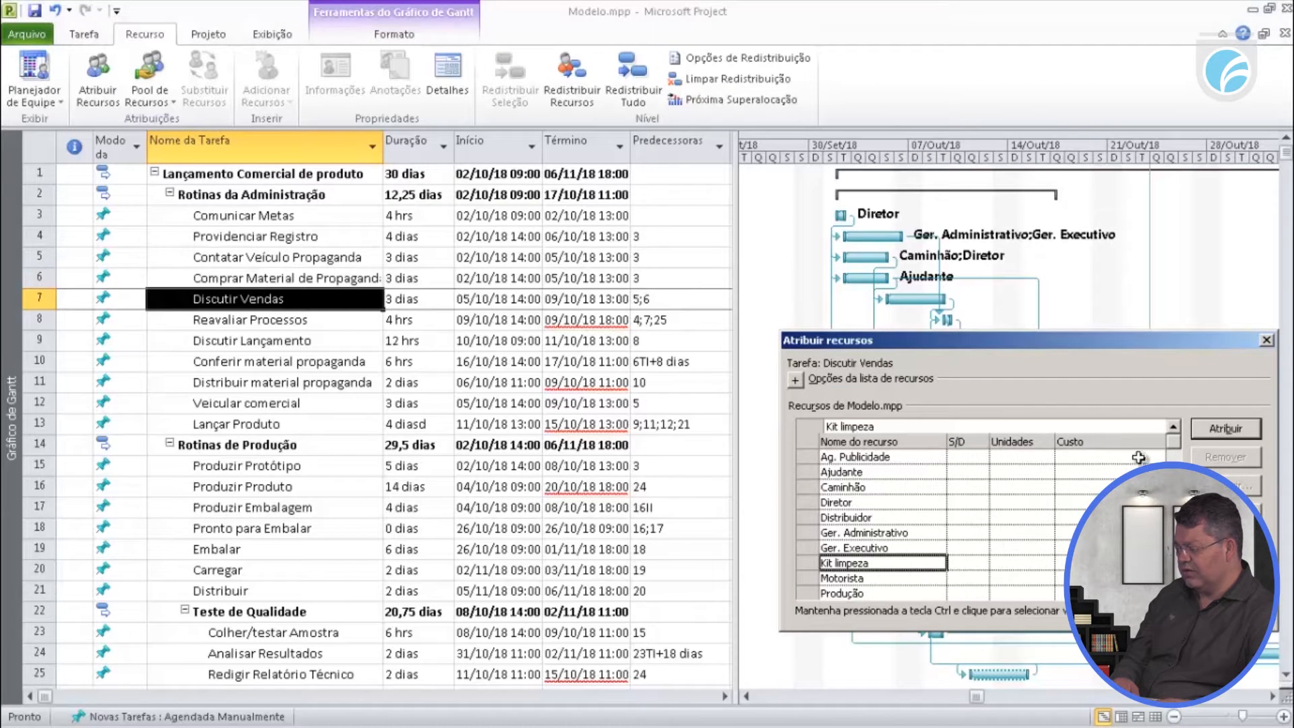
left_click(879, 533)
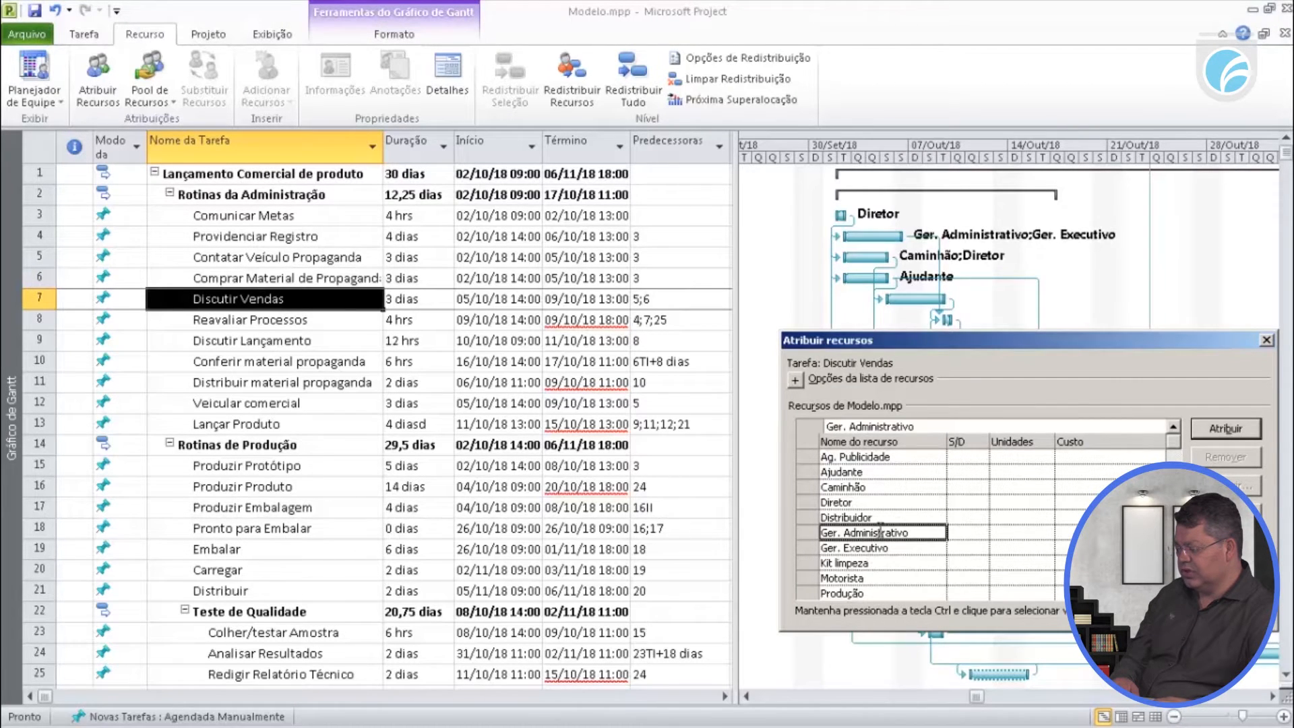
left_click(1223, 428)
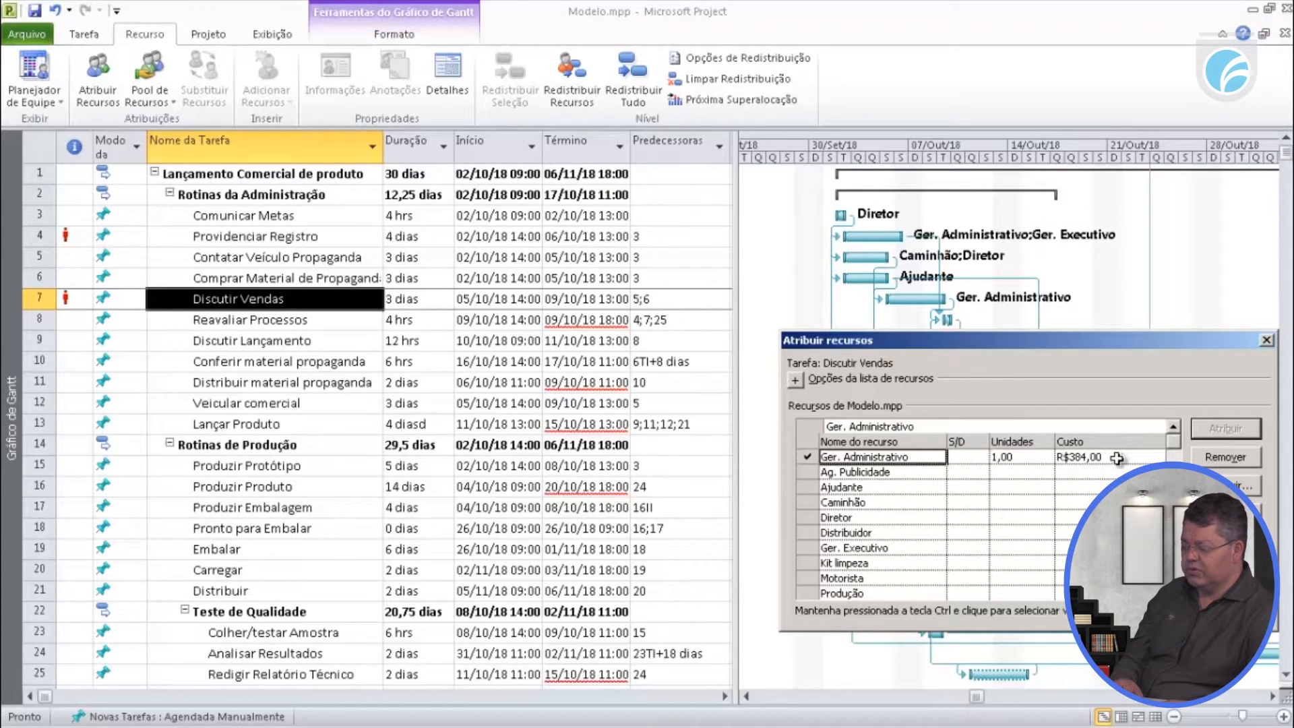
left_click(1210, 459)
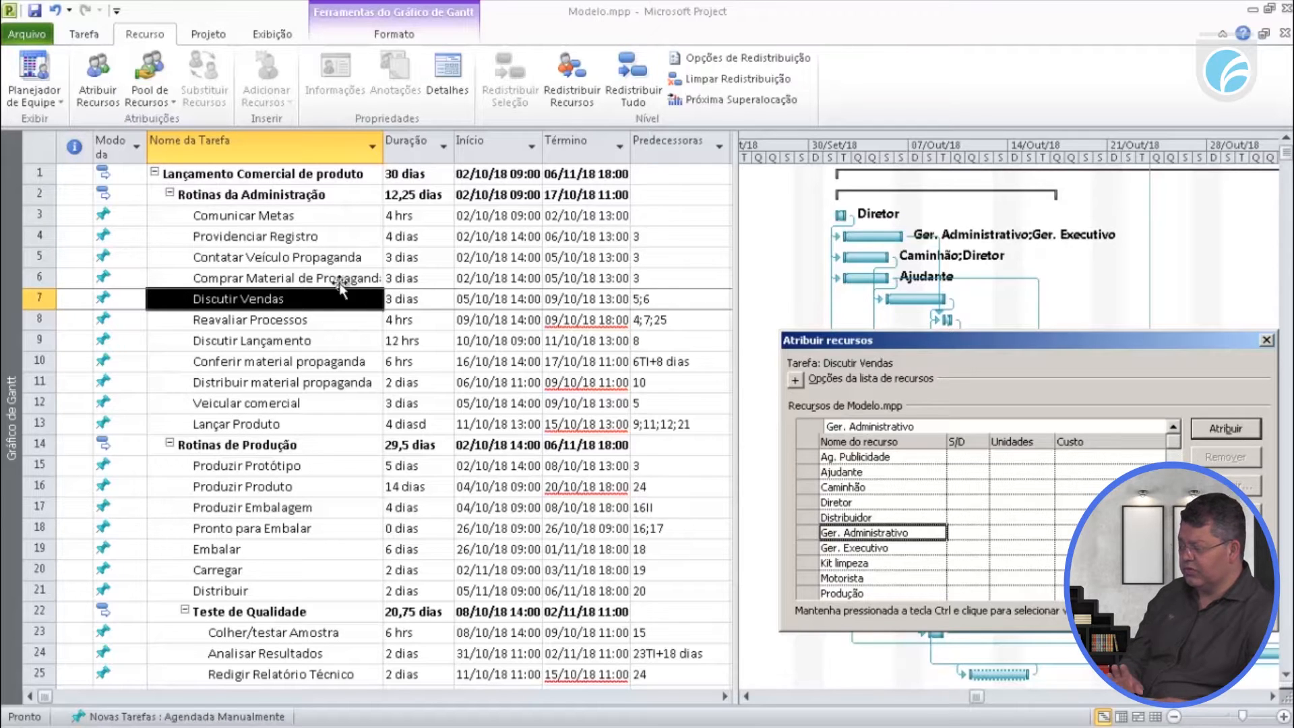
- Assign Motorista to the "Reavaliar Processos" task
left_click(299, 321)
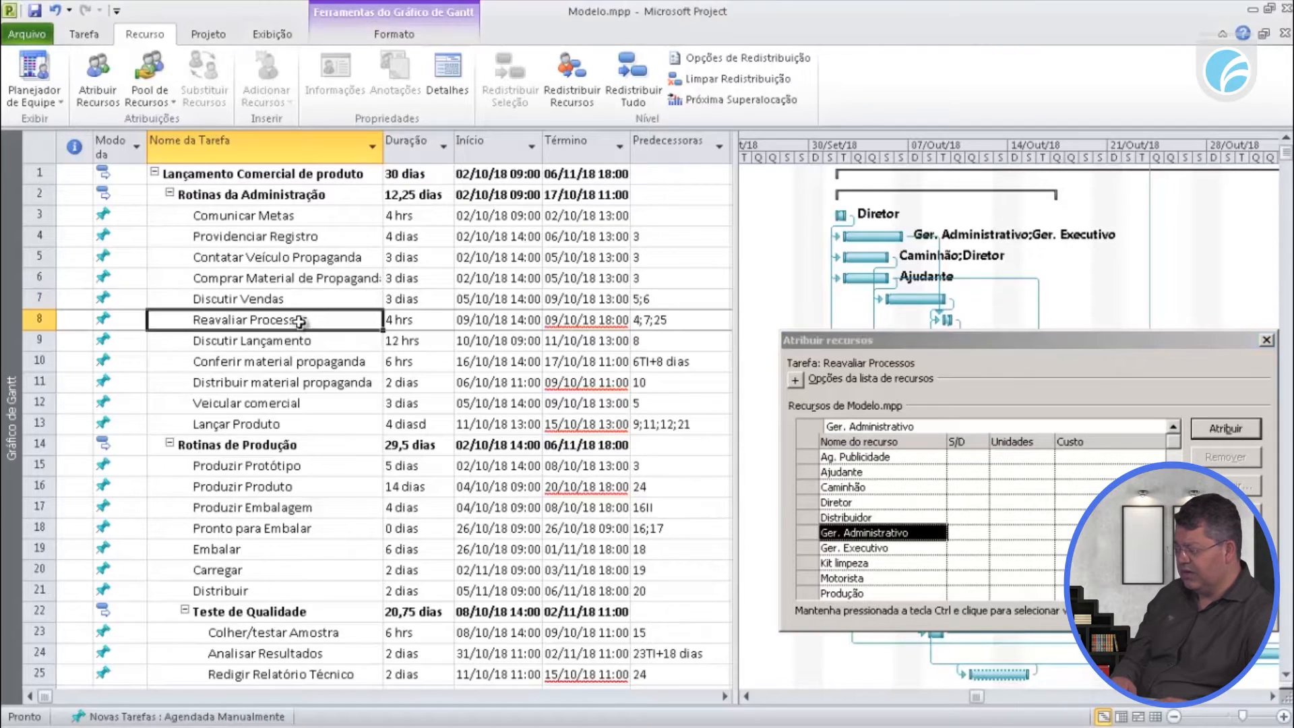
left_click(857, 566)
left_click(858, 577)
left_click(1186, 429)
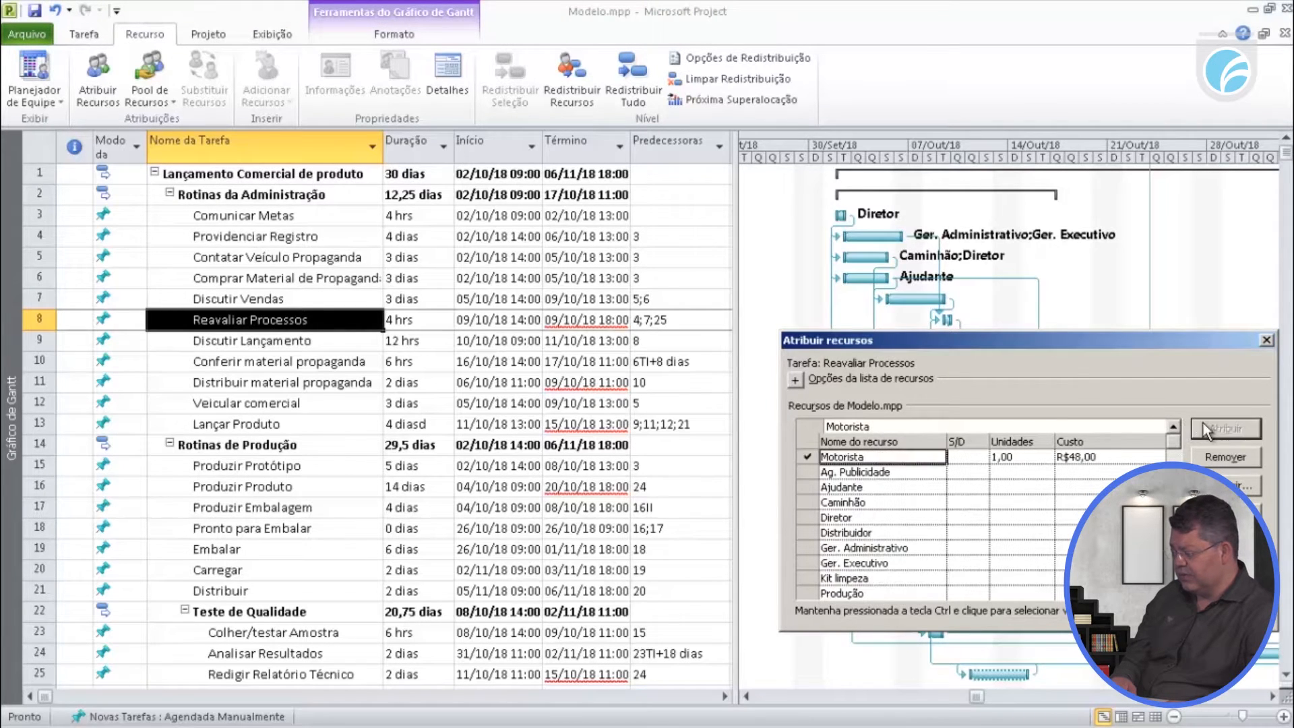
- Assign Produção to the "Discutir Lançamento", "Conferir material propaganda" and "Distribuir material propaganda" tasks
left_click(205, 343)
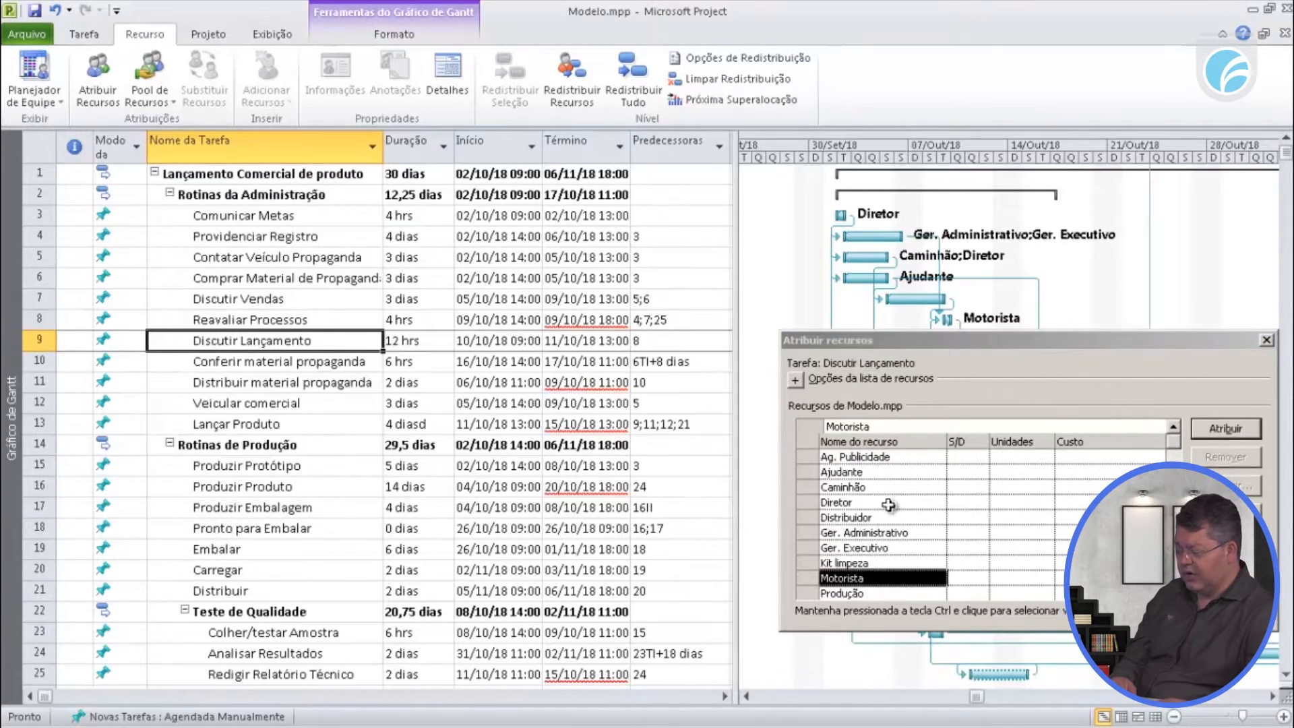
scroll(878, 512, "down", 2)
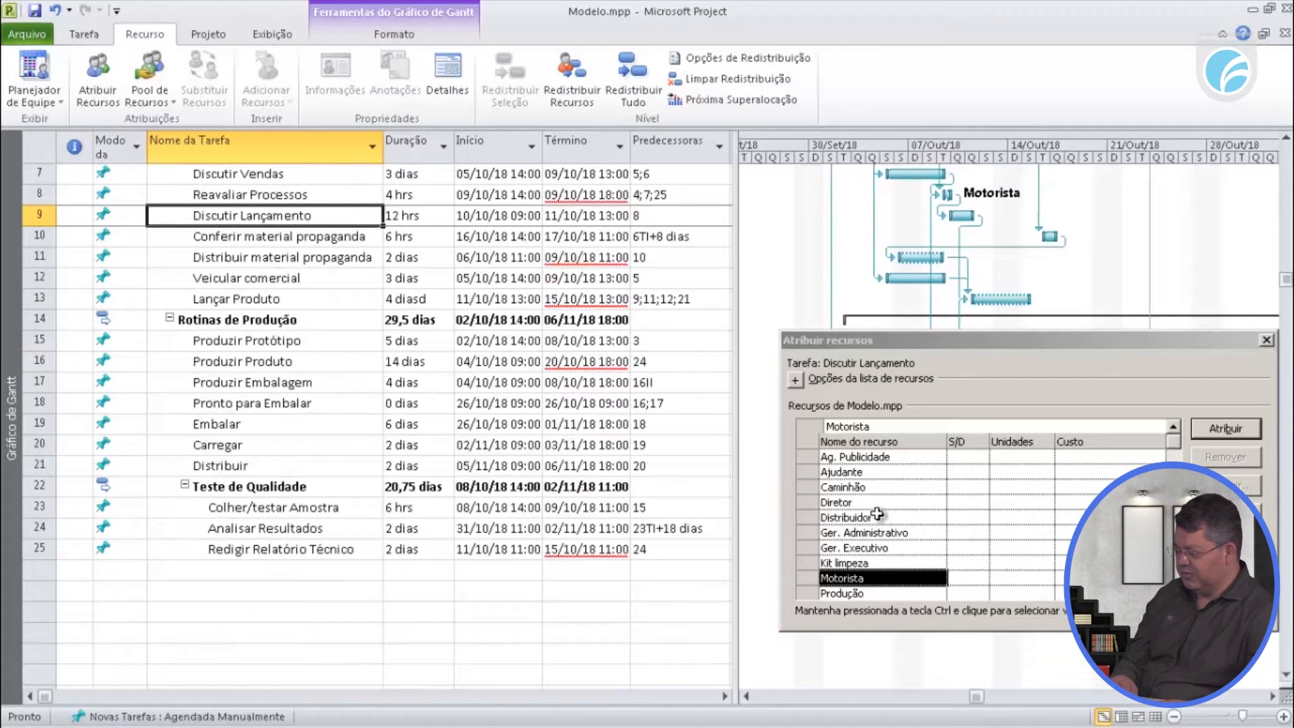
scroll(870, 532, "down", 2)
scroll(859, 565, "up", 2)
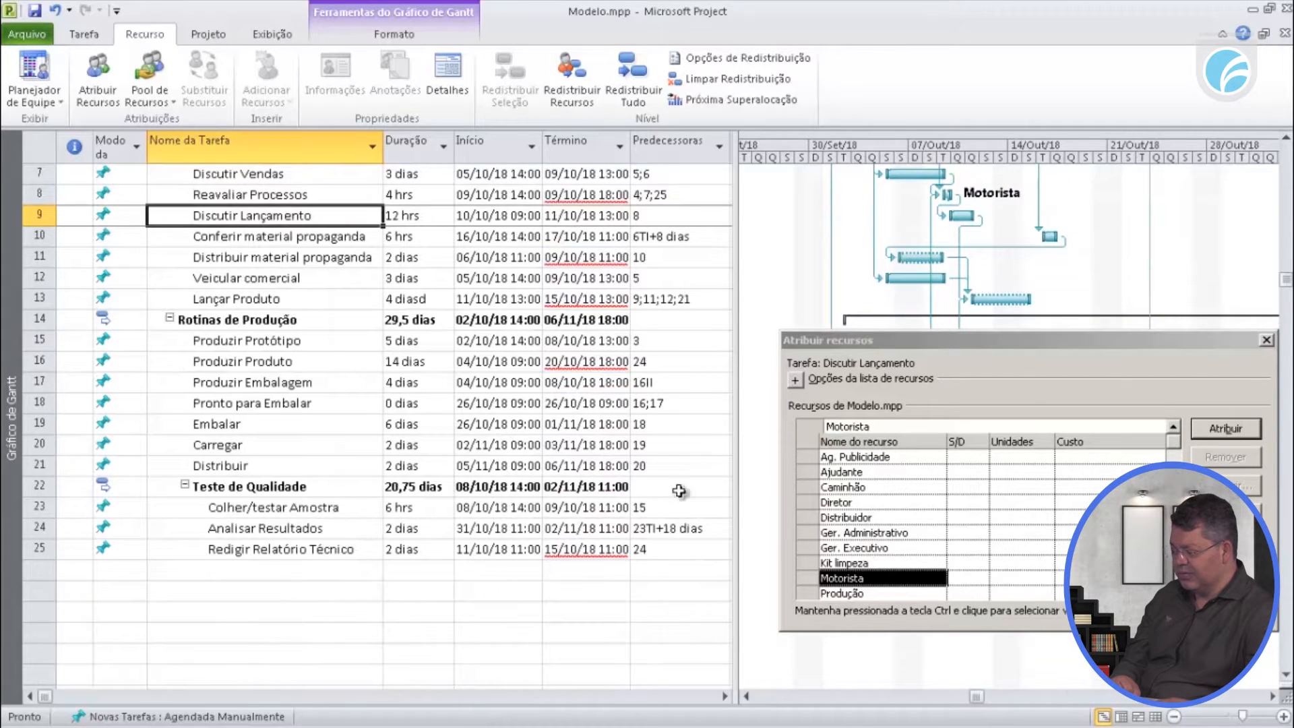
left_click(851, 594)
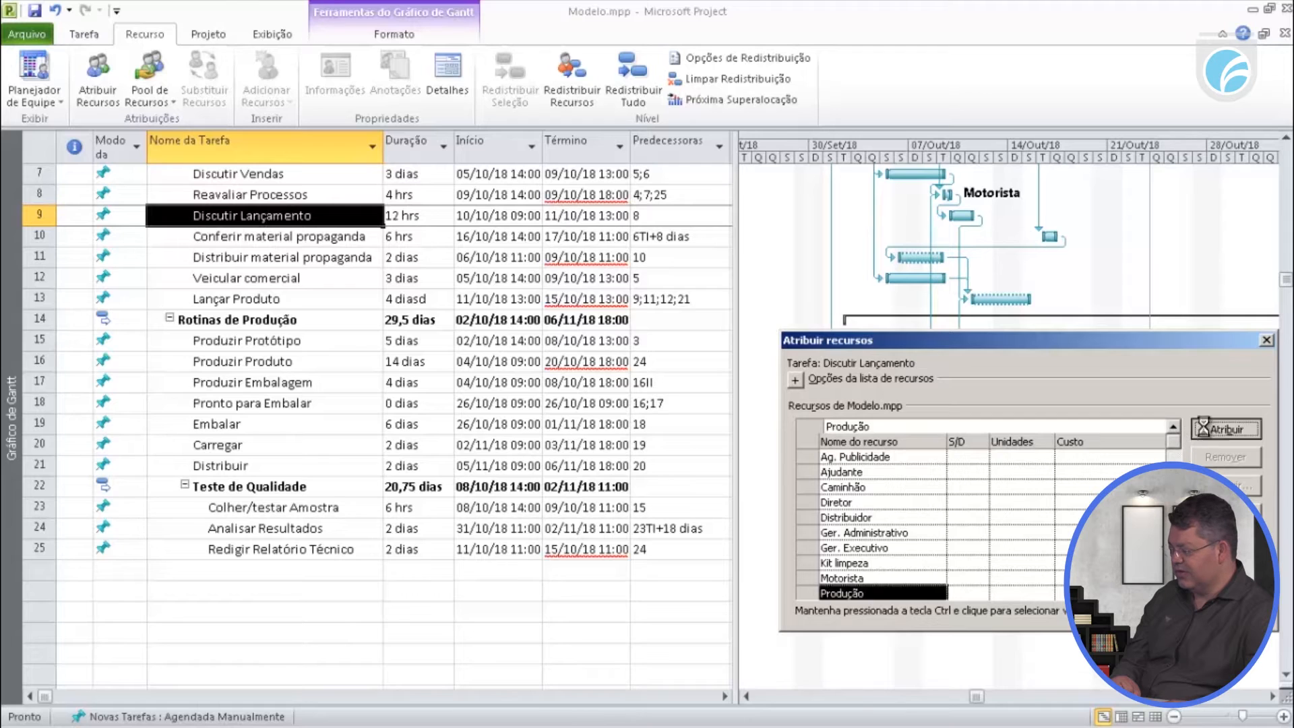
left_click(1226, 429)
left_click_drag(273, 239, 273, 260)
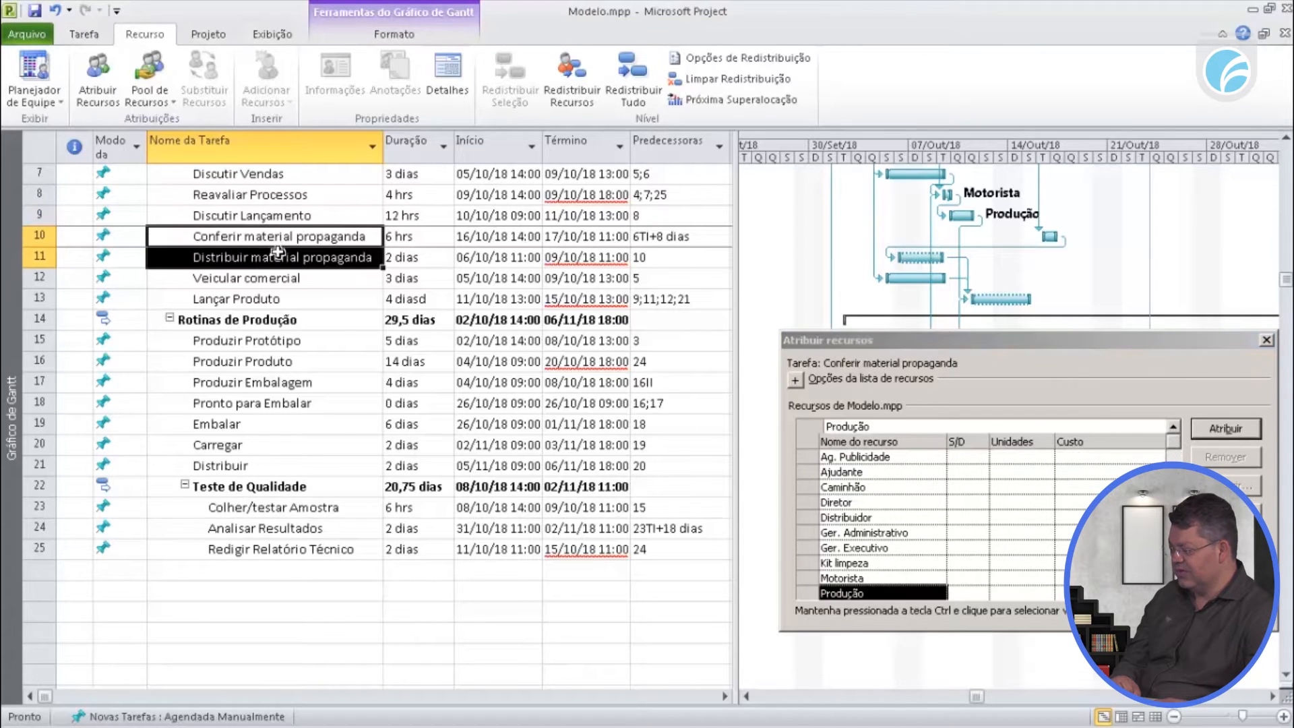
left_click(1257, 427)
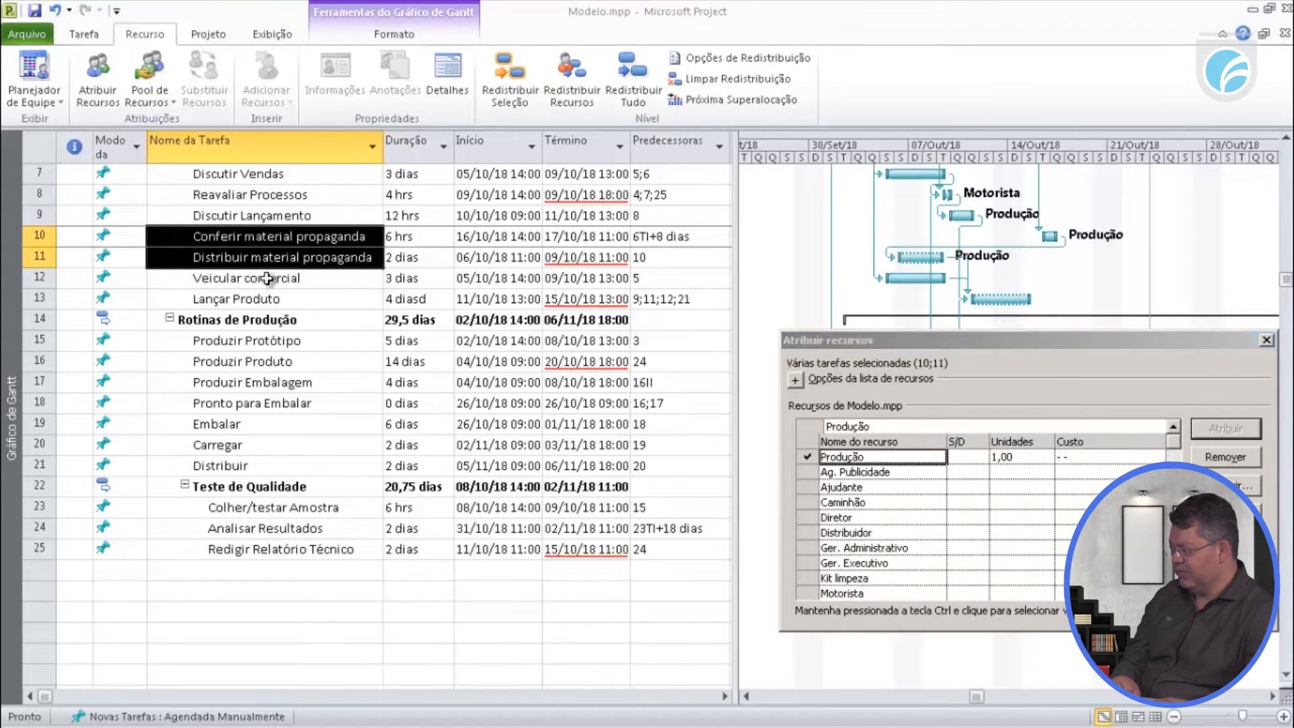
- Assign Diretor to the "Veicular comercial" and "Lançar Produto" tasks together
left_click_drag(267, 276, 268, 299)
left_click(872, 502)
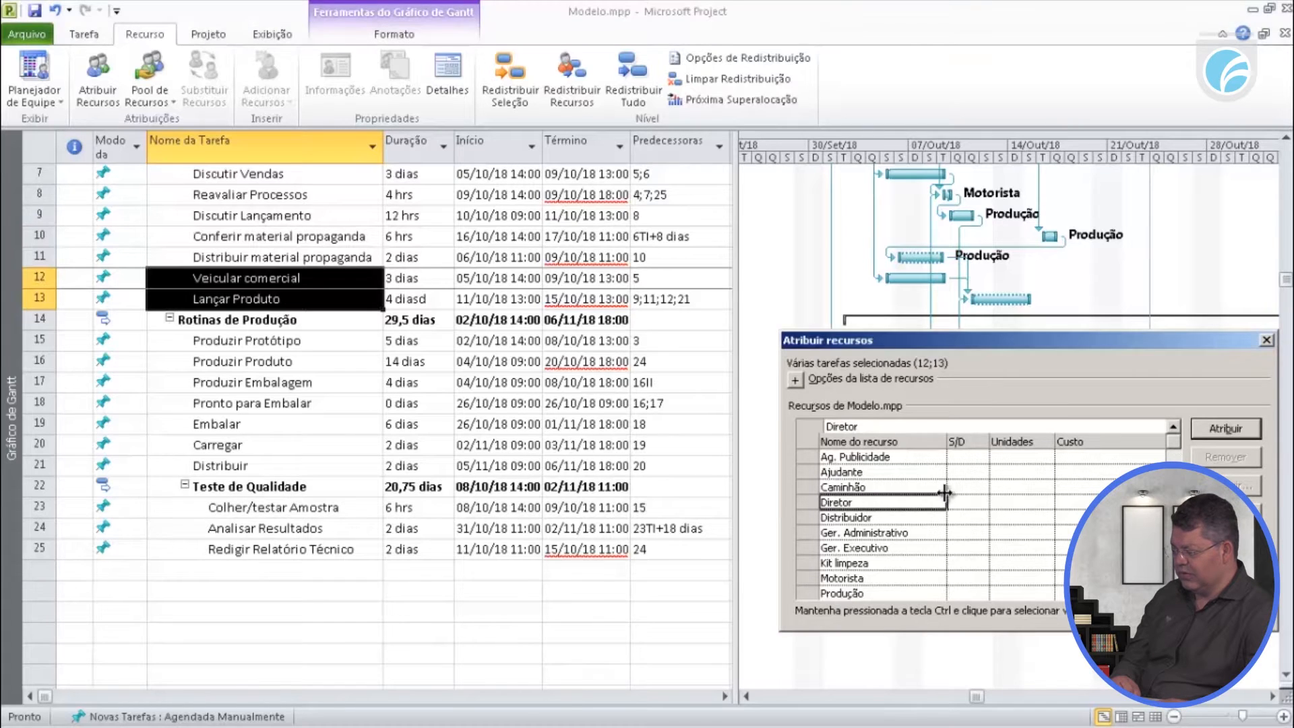
left_click(1224, 428)
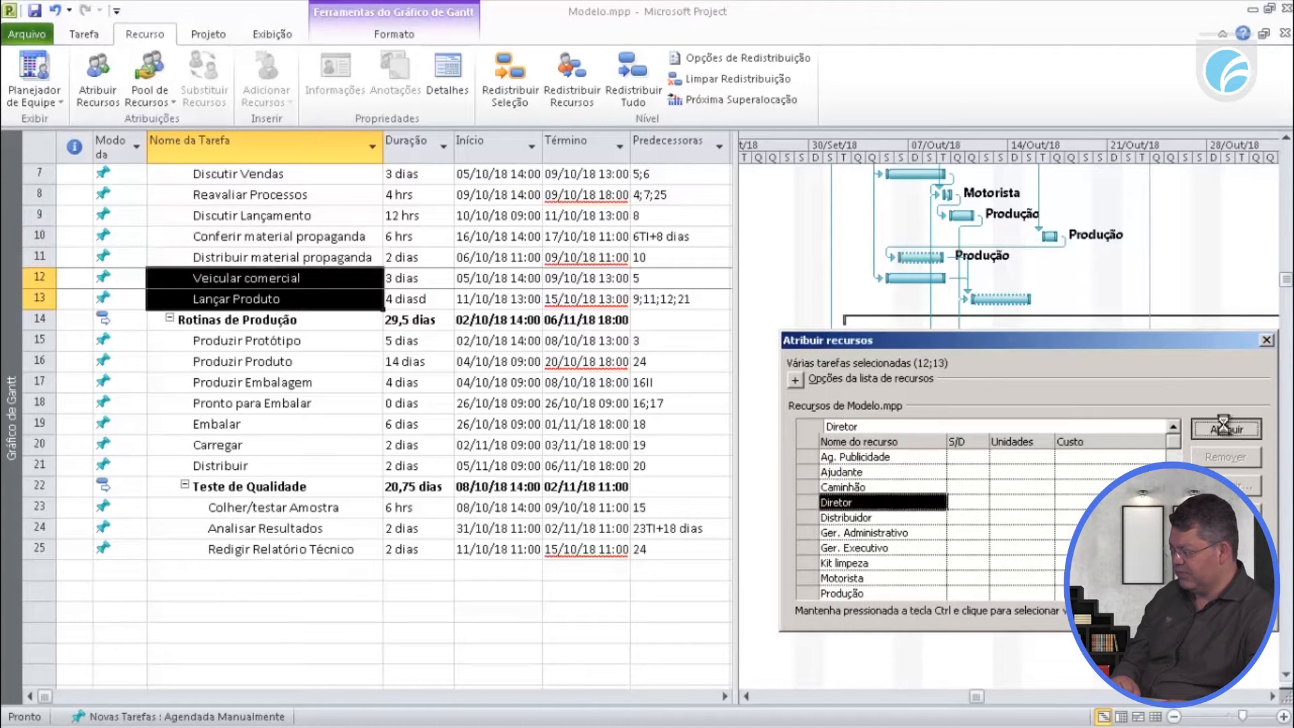
- Try setting Diretor to 2 units on the "Lançar Produto" task, and remove that assignment
left_click(266, 301)
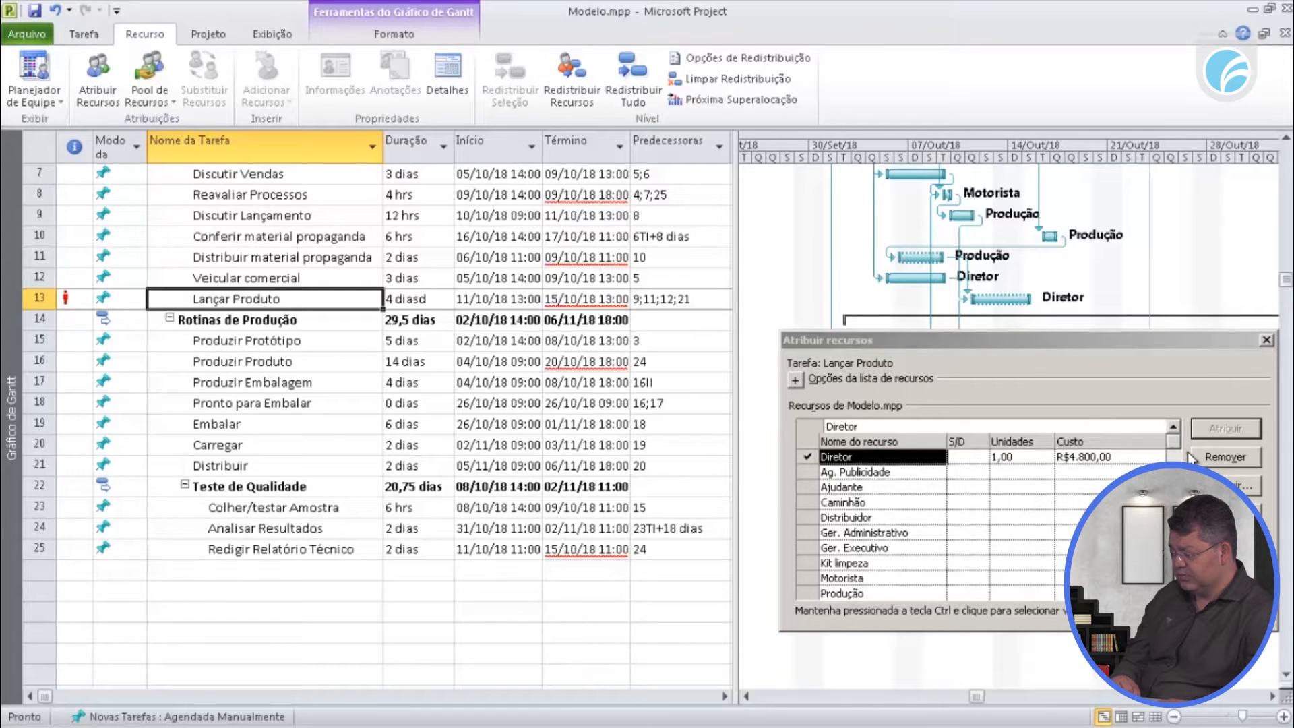
left_click(1008, 457)
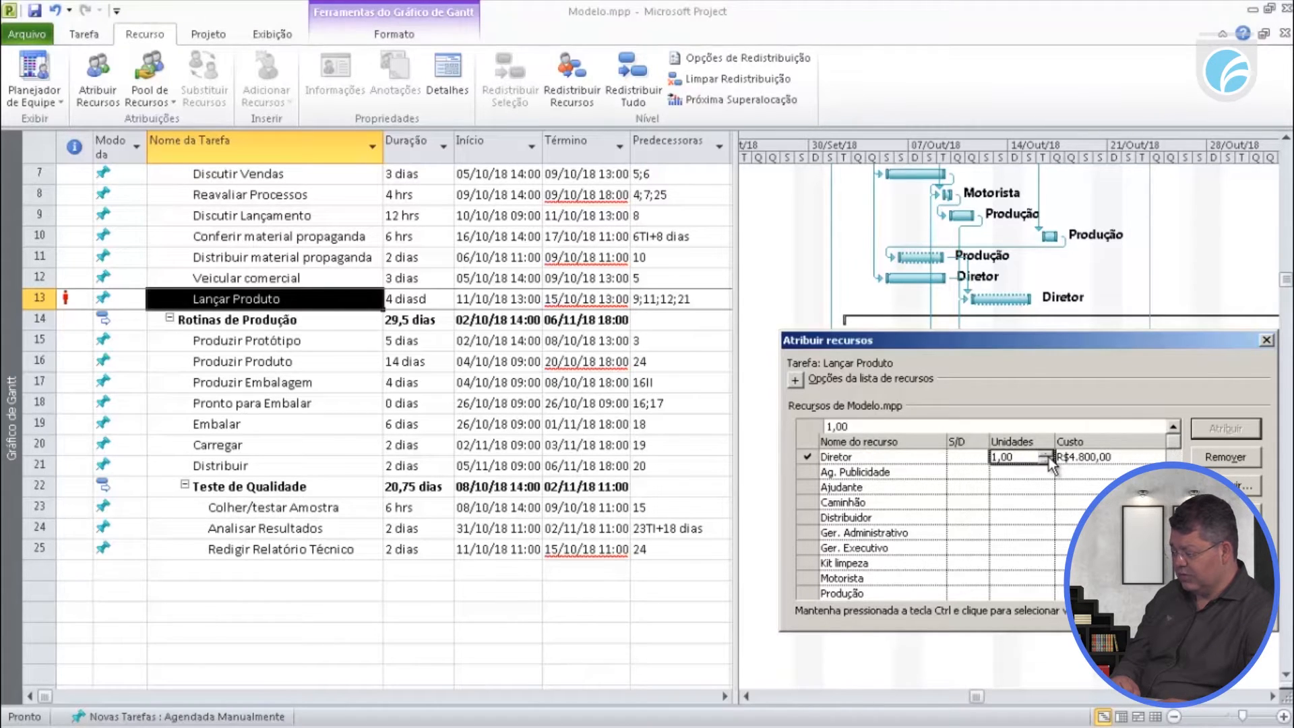
left_click(1047, 454)
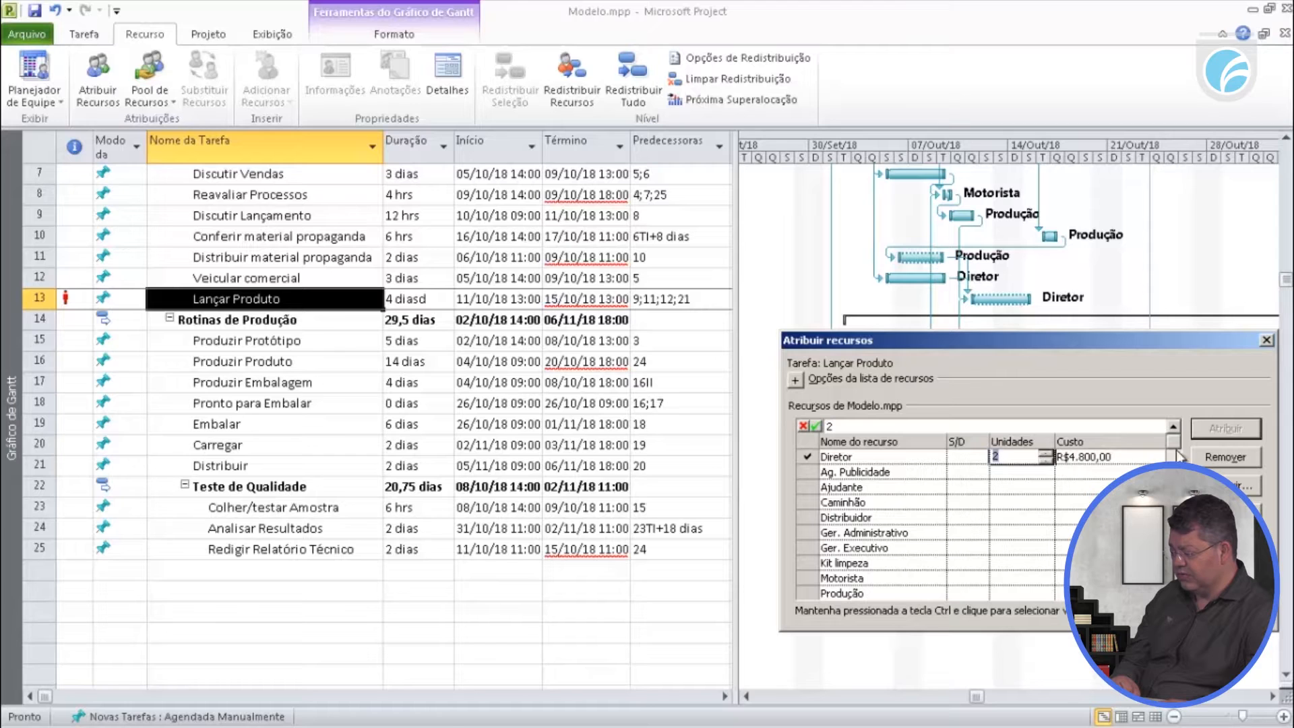
left_click(940, 488)
left_click(271, 359)
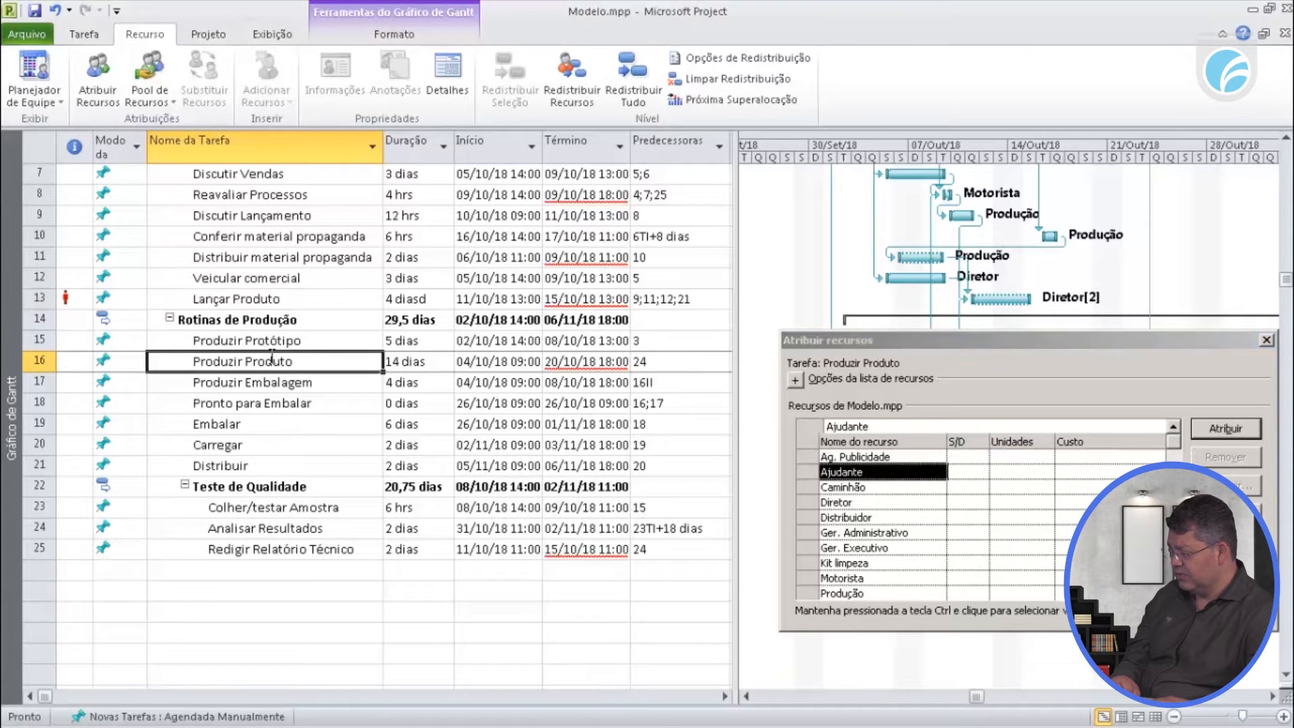
left_click(268, 302)
left_click(884, 462)
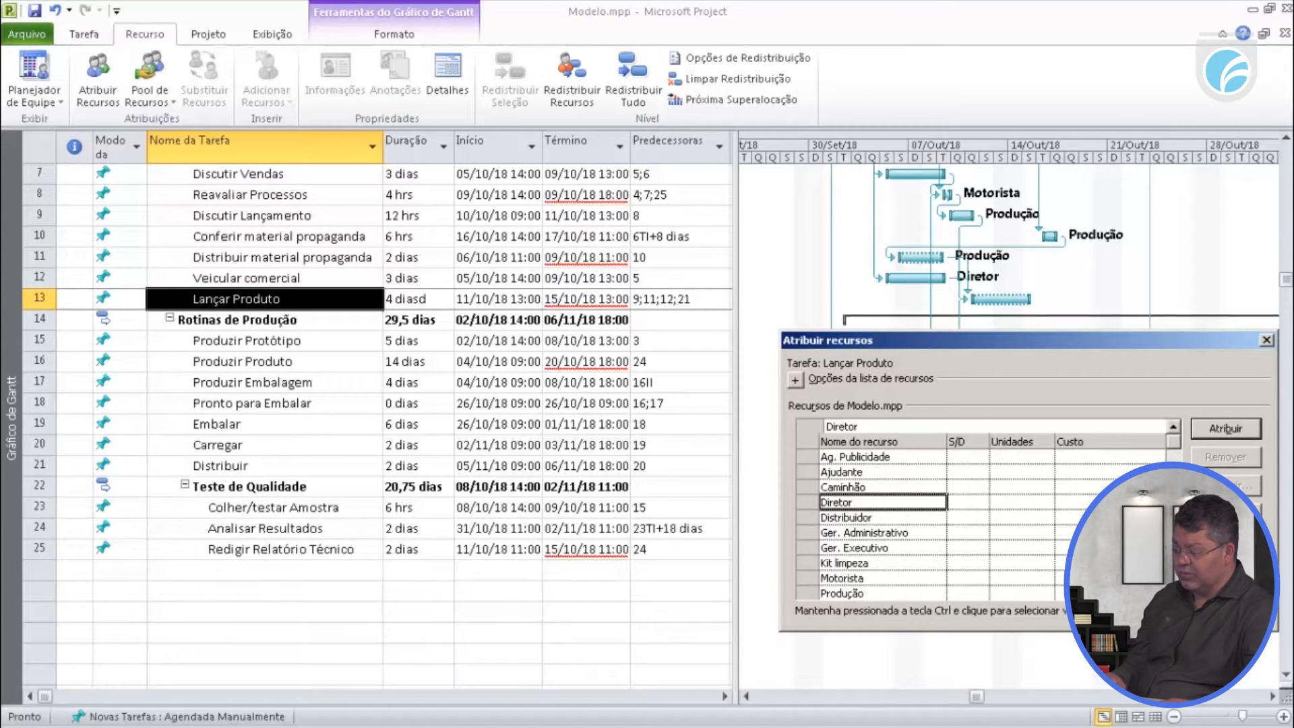
- Try assigning Químico to the "Lançar Produto" task, and remove the assignment
scroll(977, 519, "down", 2)
left_click(839, 578)
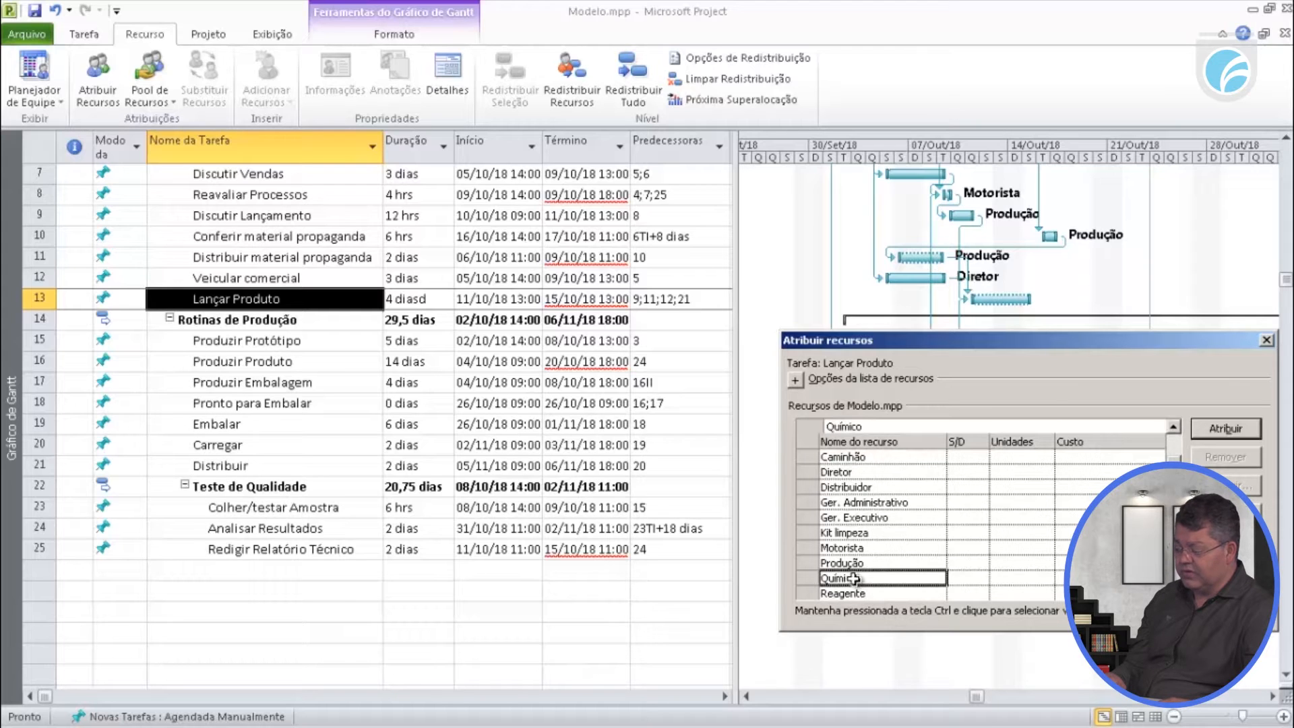
left_click(1225, 428)
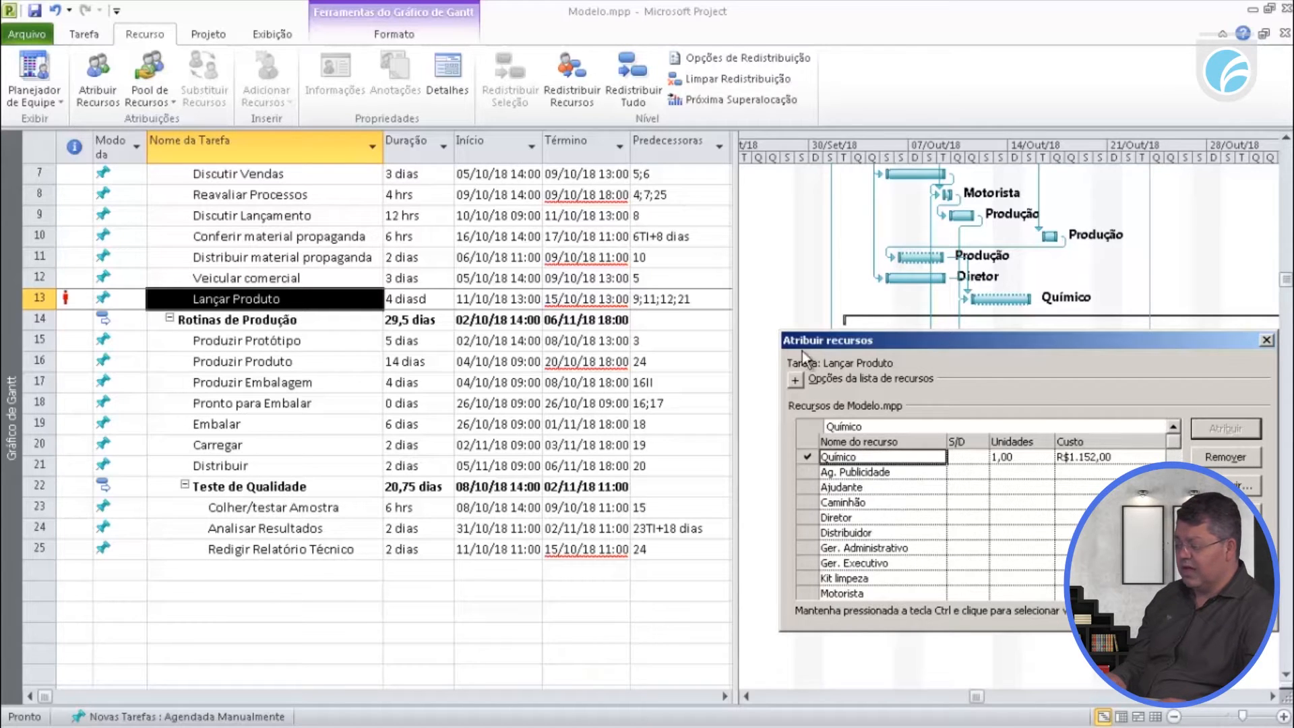
left_click(1219, 457)
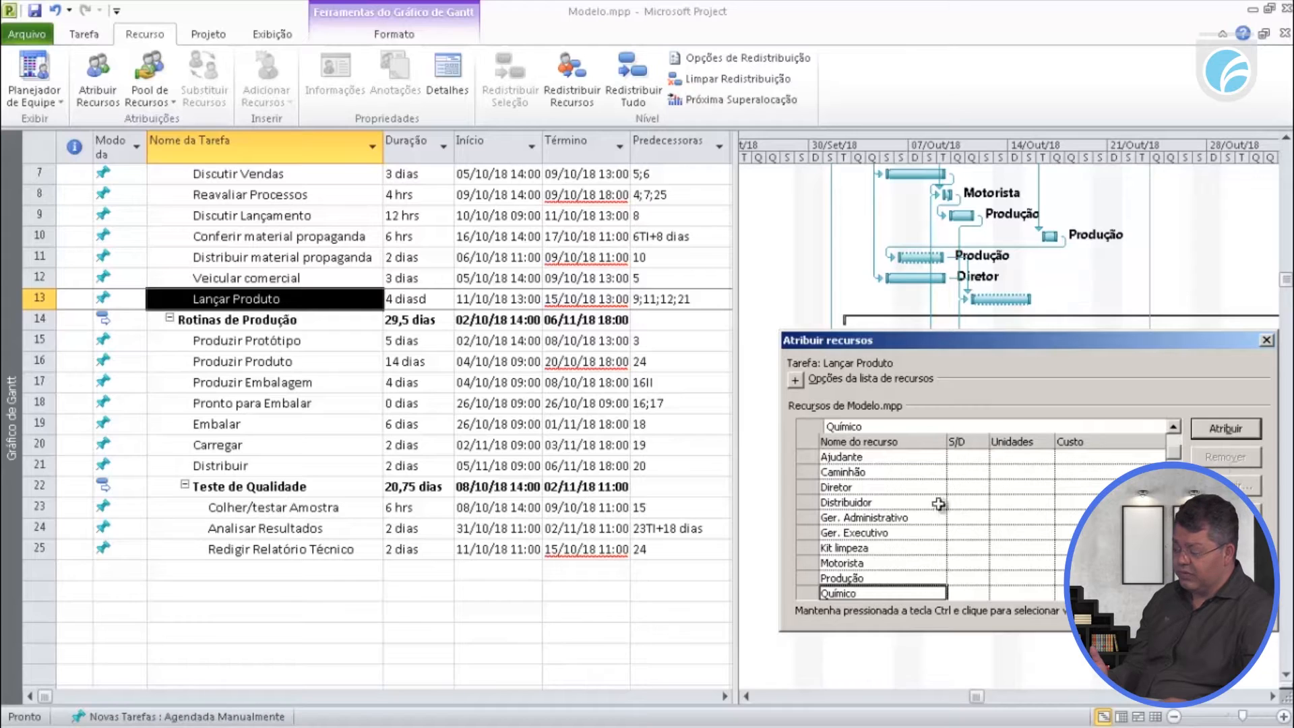
- Try assigning Ajudante and Distribuidor in turn to the "Lançar Produto" task, and remove both assignments
left_click(851, 458)
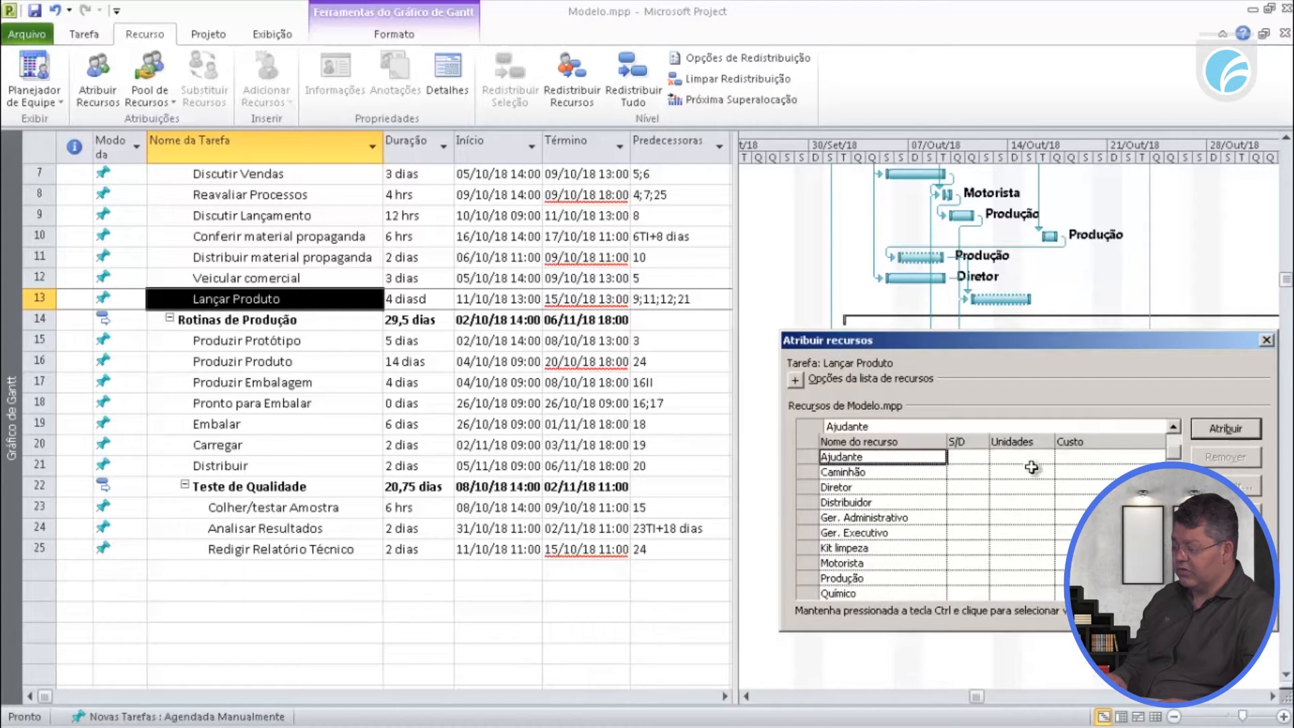
left_click(1226, 429)
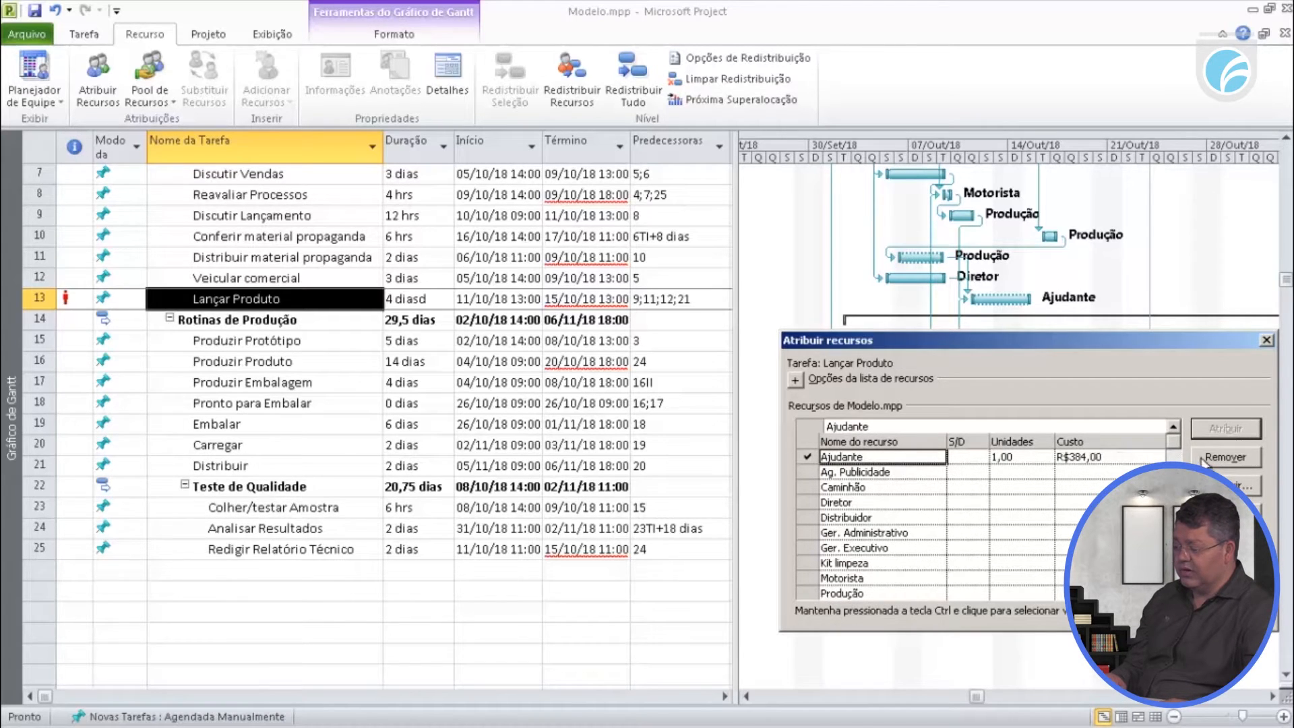
left_click(1219, 457)
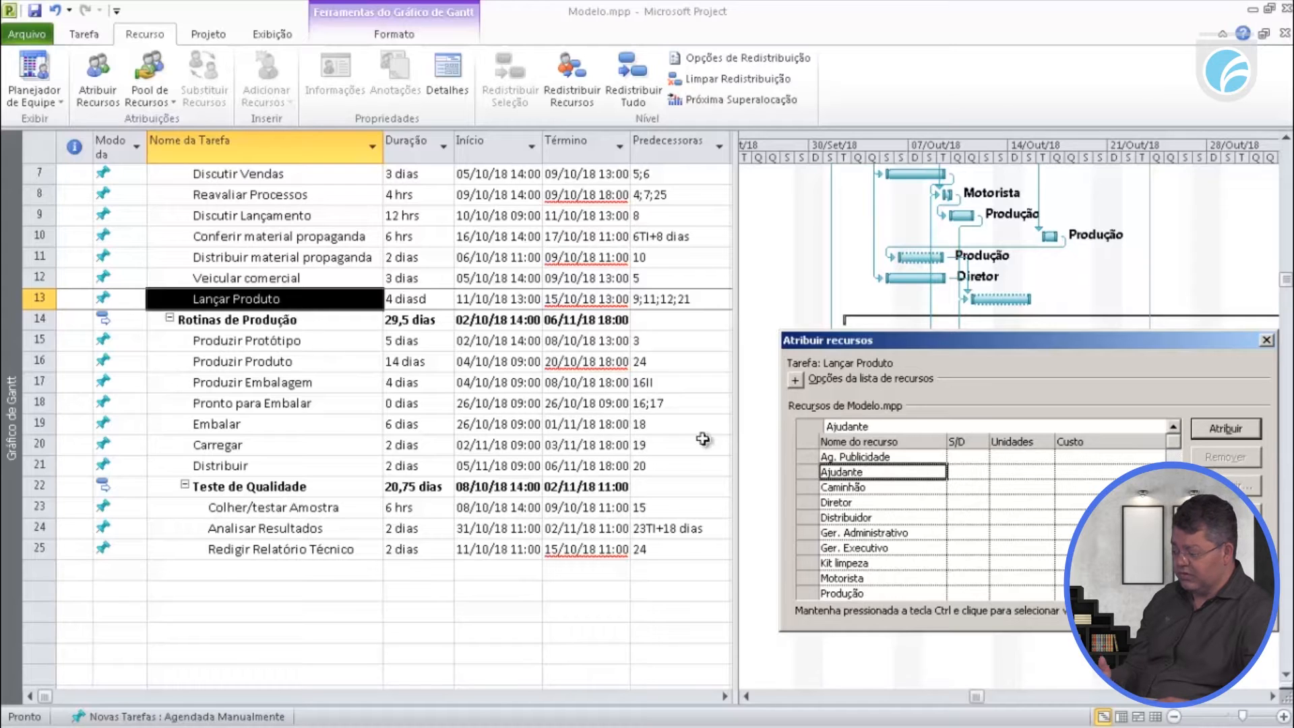
left_click(893, 517)
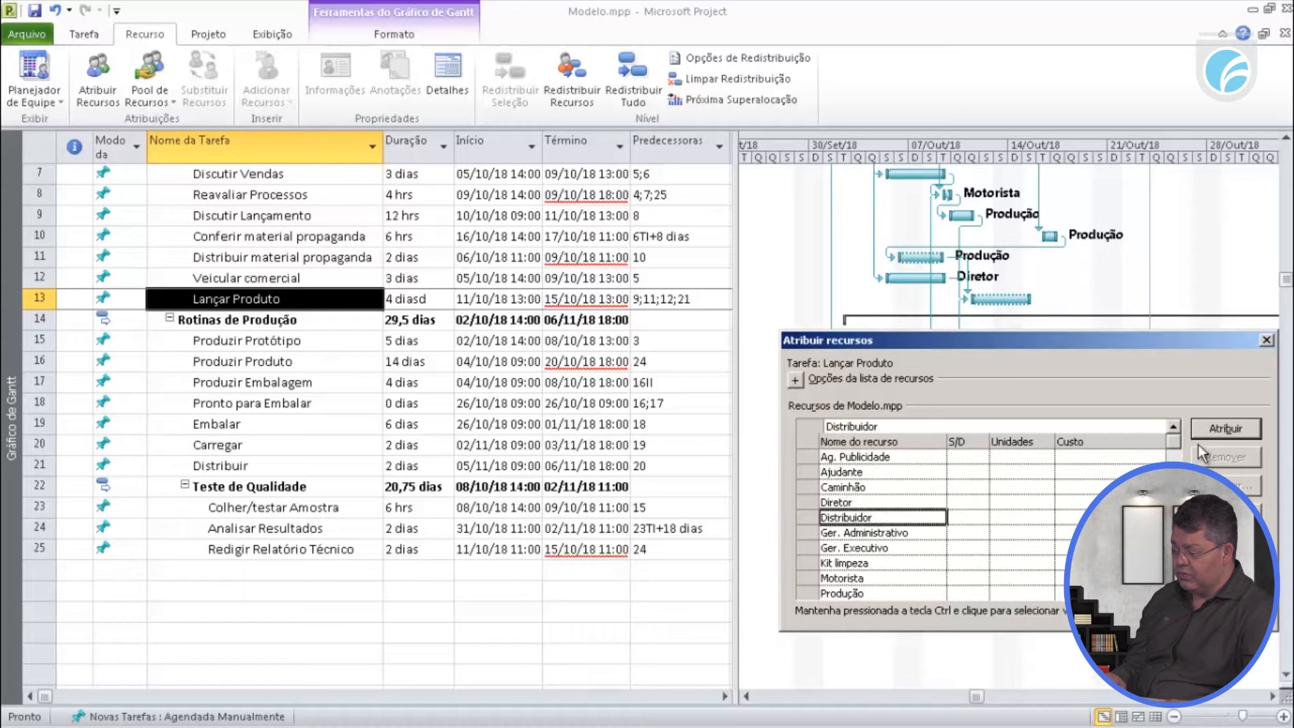
left_click(1223, 430)
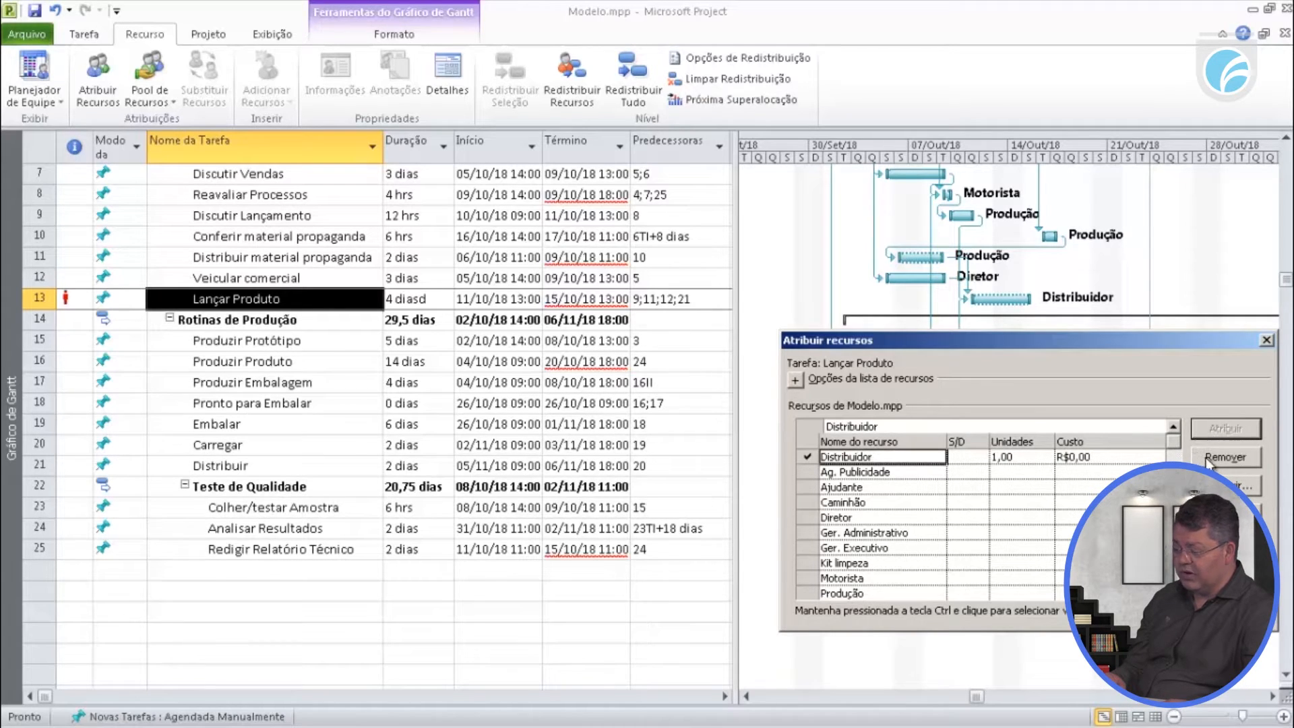
left_click(1214, 459)
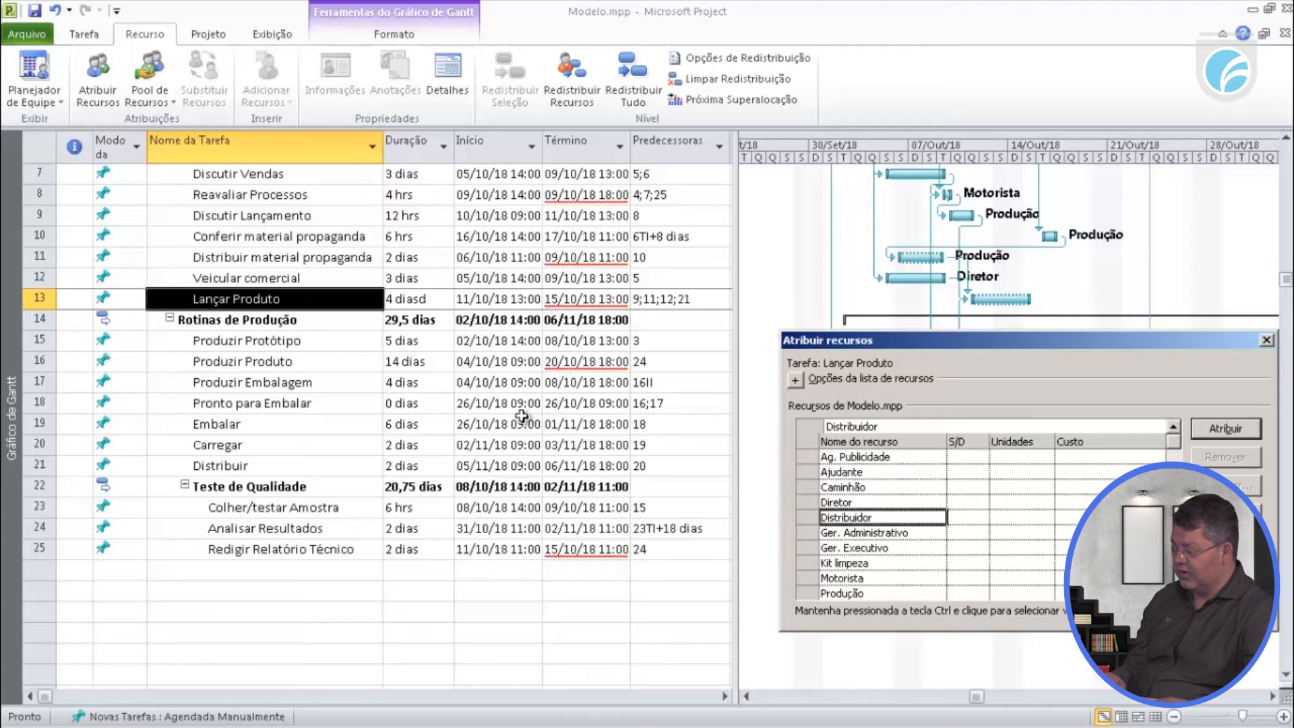
- Assign Motorista to the "Lançar Produto" task with 2,5 units
left_click(924, 502)
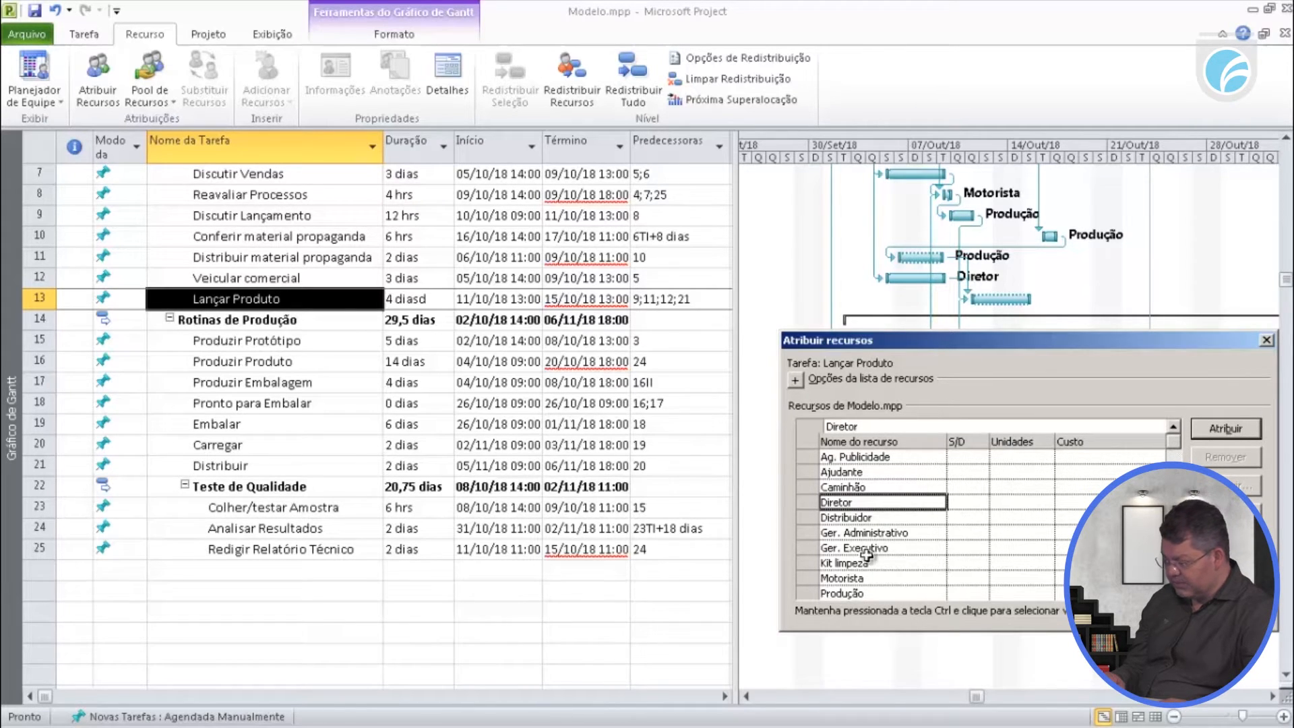
left_click(884, 578)
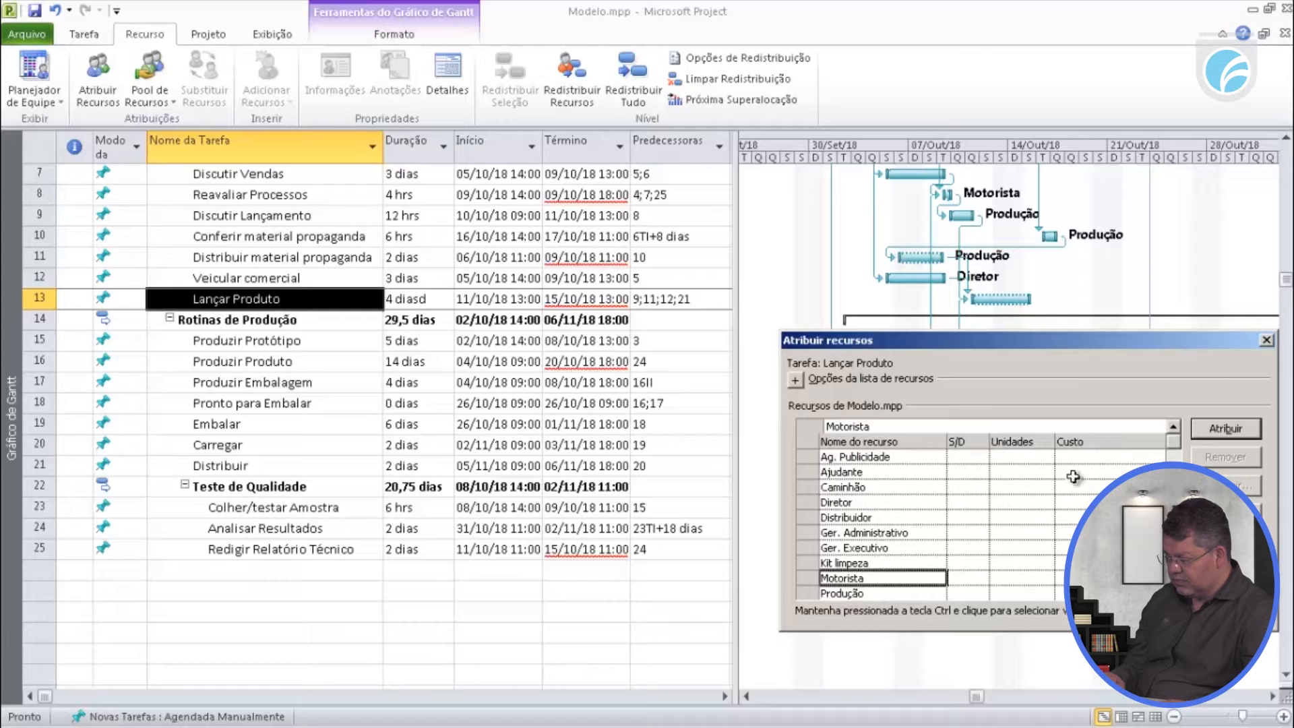
left_click(1205, 433)
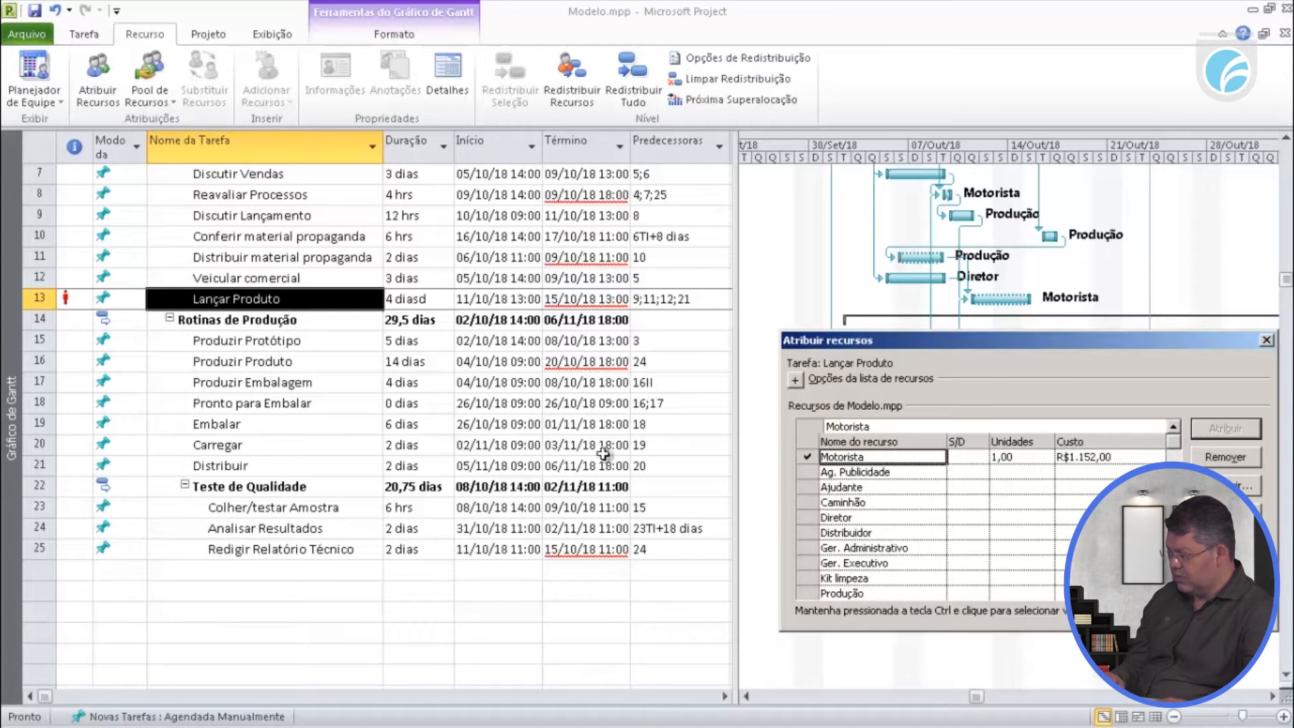
left_click(1014, 456)
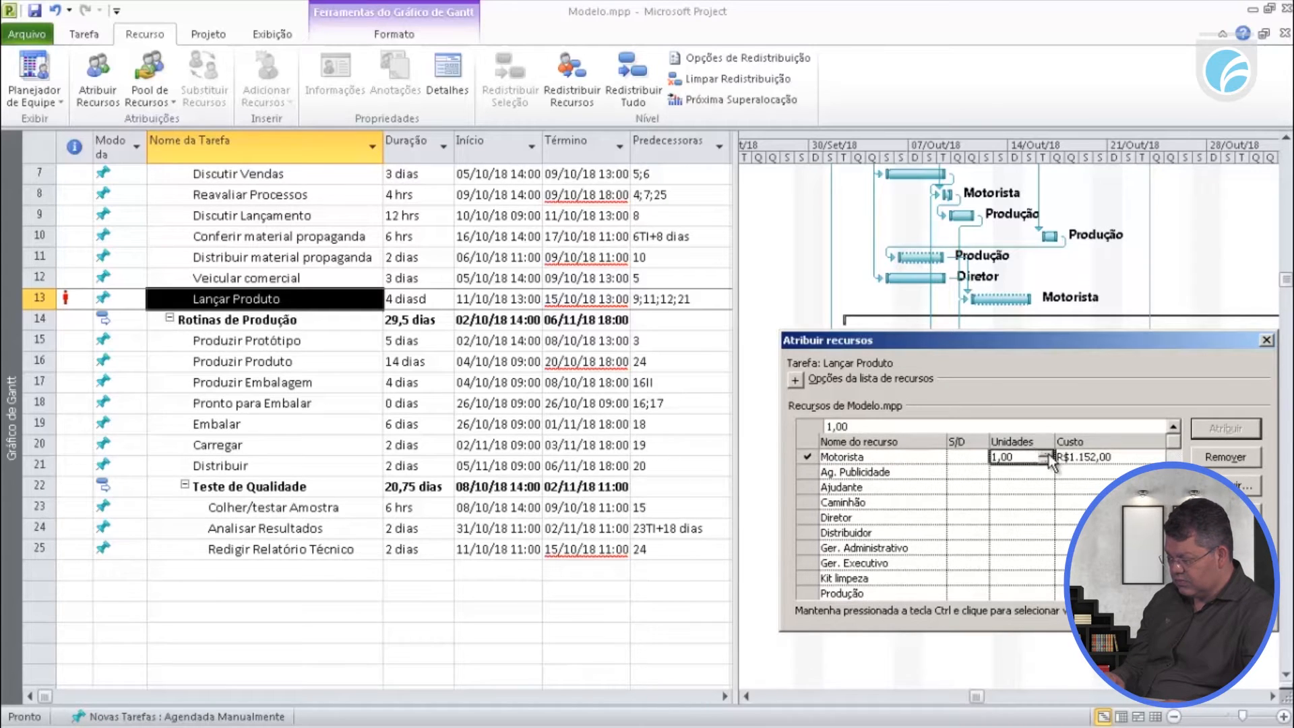
type("2,5")
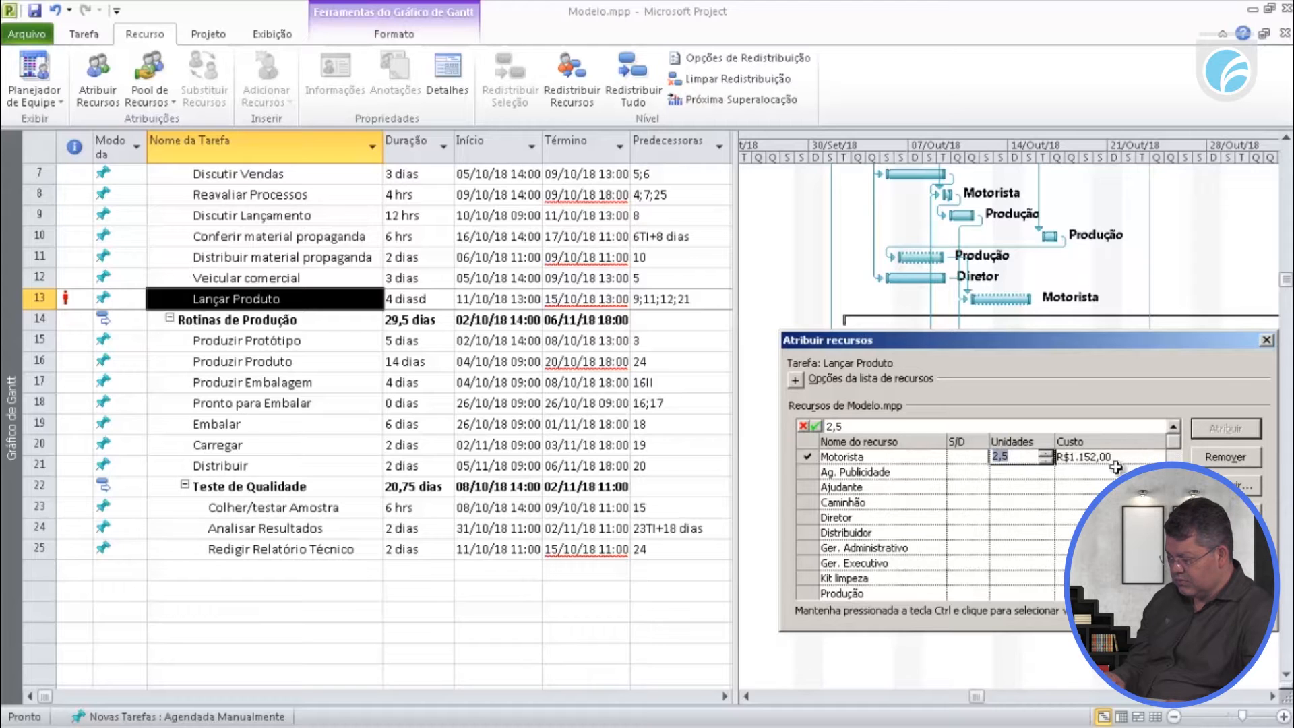
left_click(968, 472)
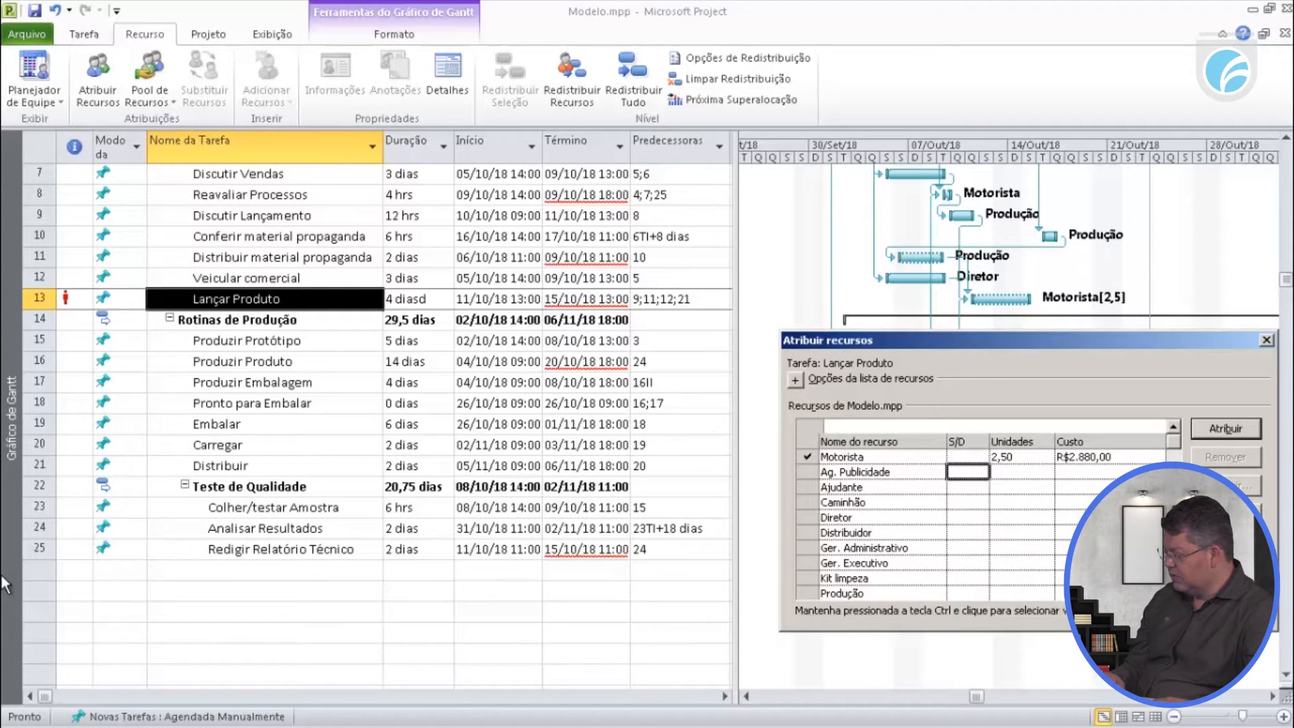
- Show the resource sheet and set Motorista's maximum units to 13
right_click(5, 545)
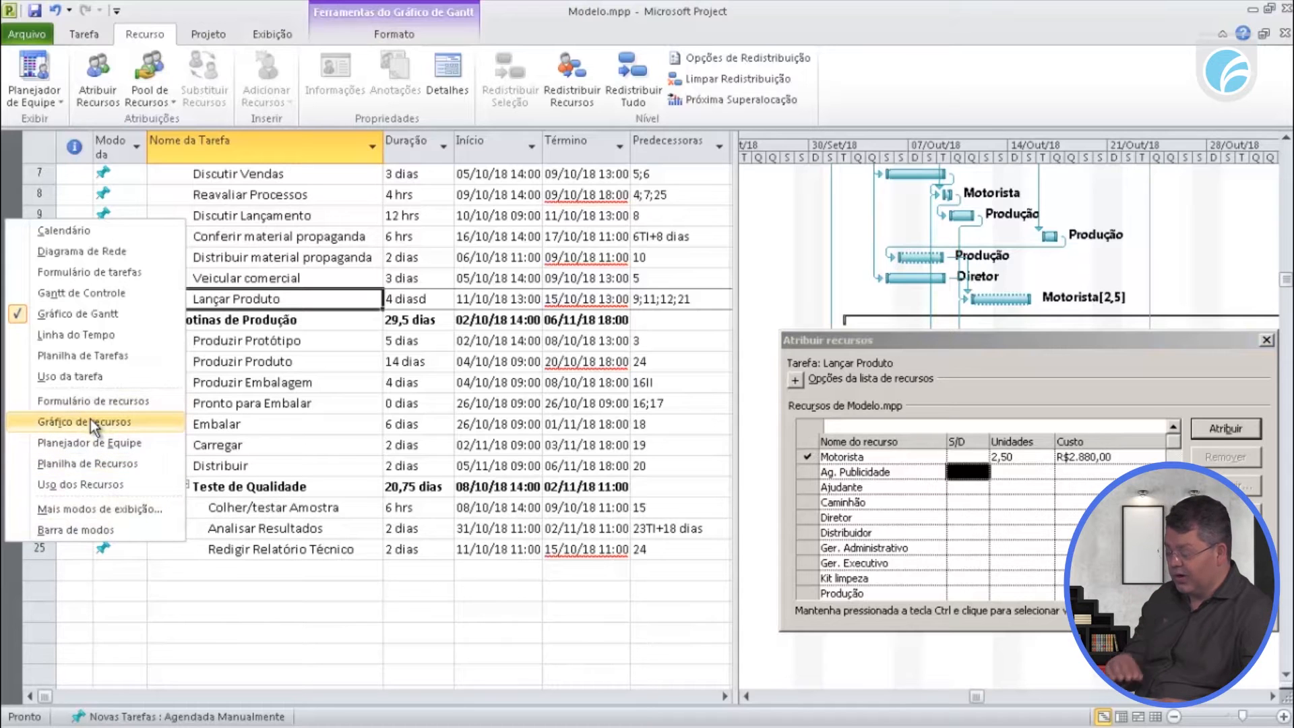
left_click(87, 465)
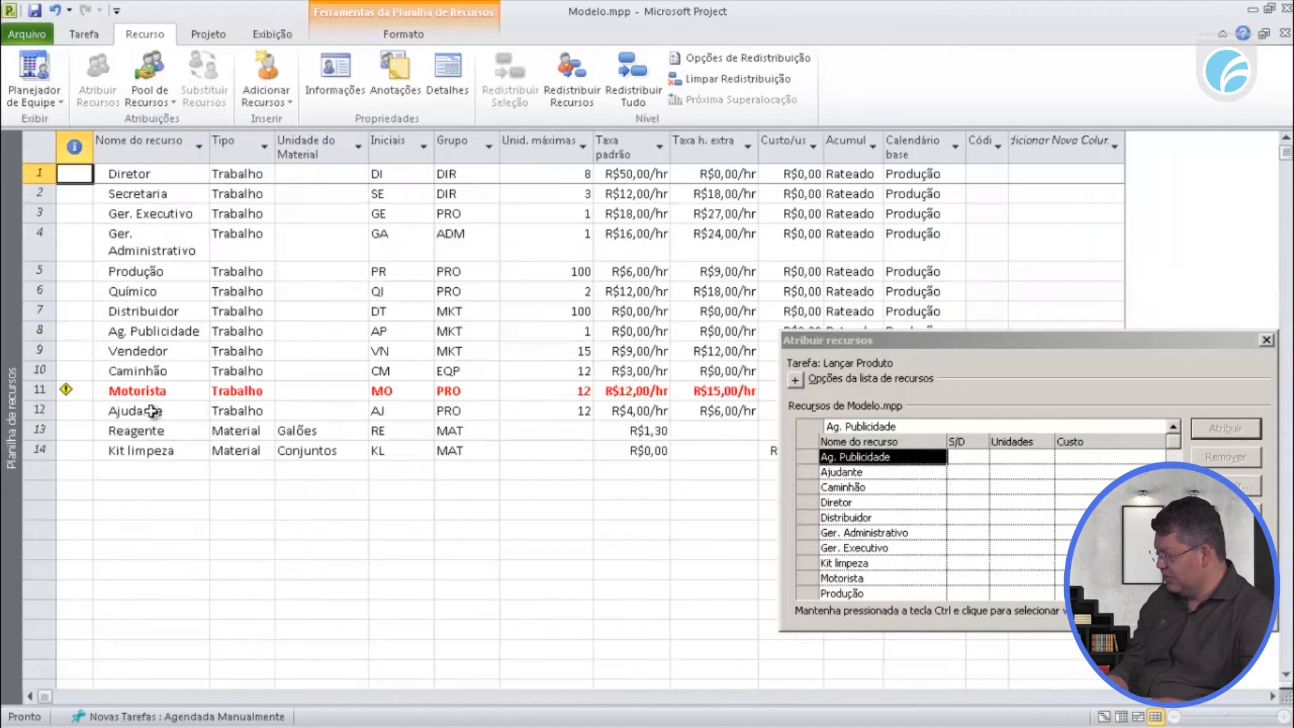
left_click(583, 392)
left_click(588, 389)
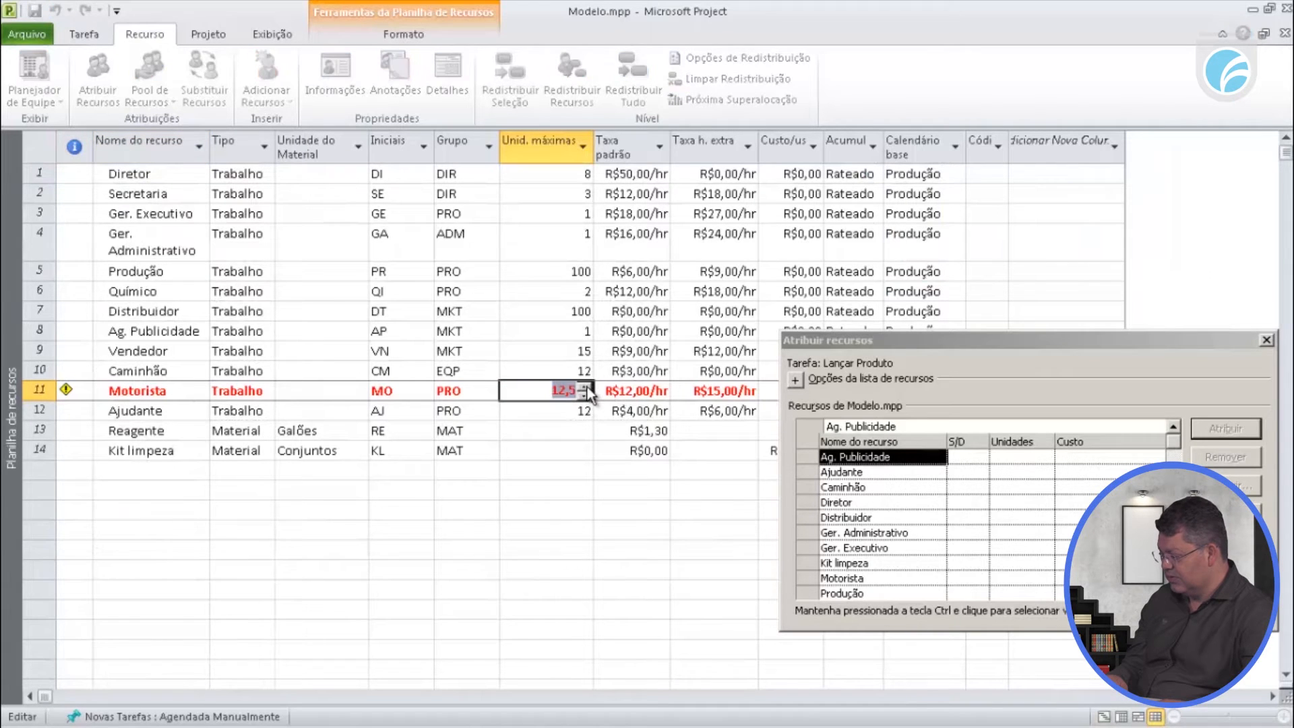
left_click(554, 413)
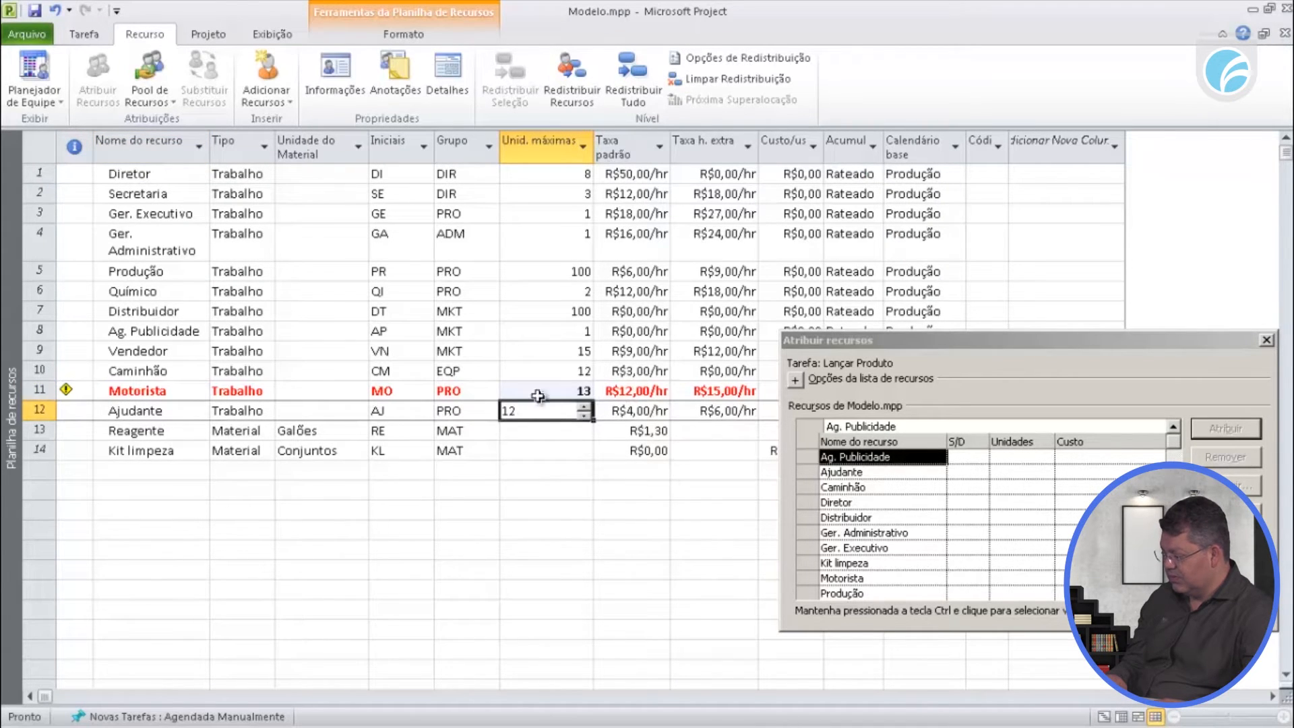
- Show the Gantt chart and try assigning Ag. Publicidade to the "Lançar Produto" task
right_click(9, 368)
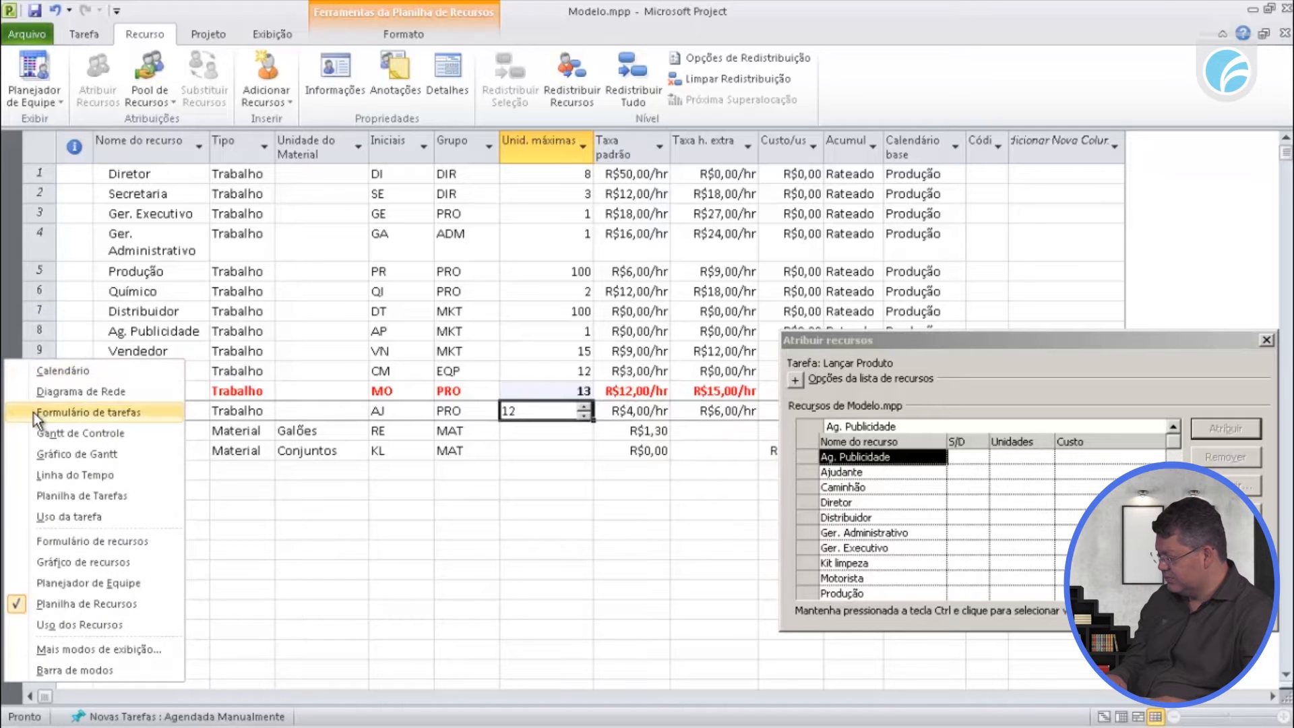
left_click(42, 454)
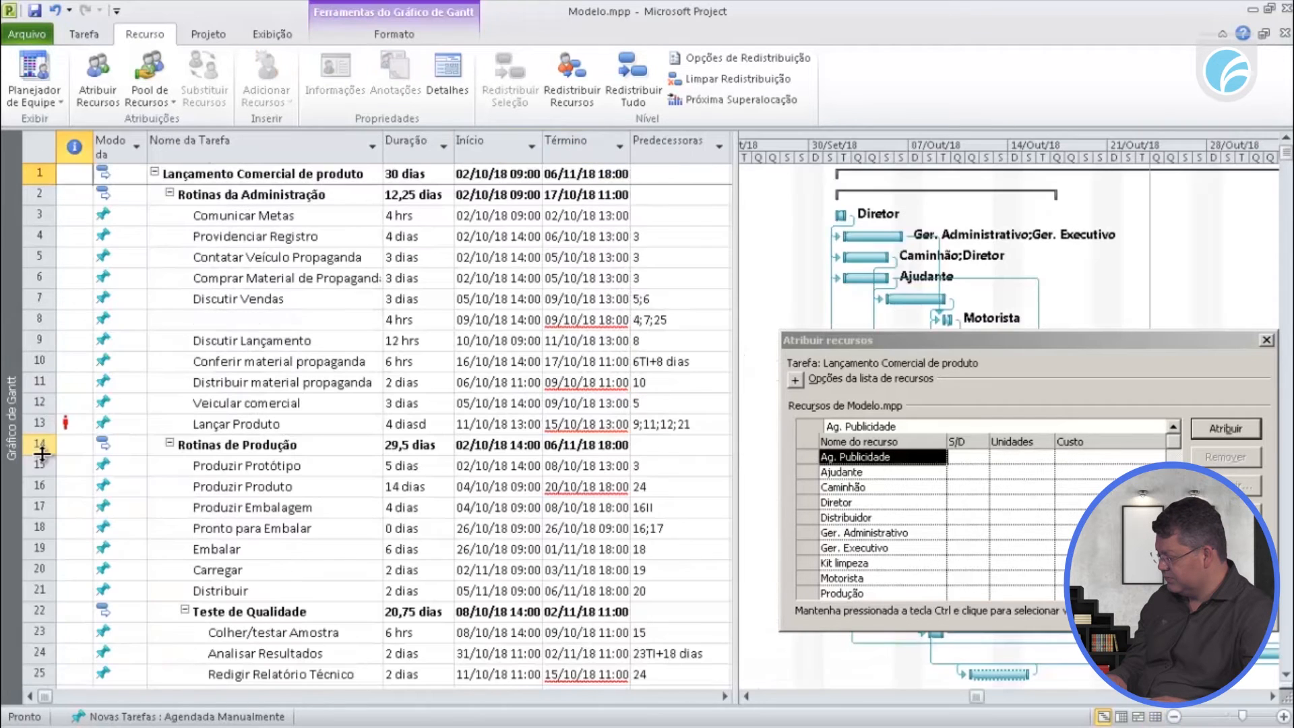
left_click(237, 430)
left_click(907, 456)
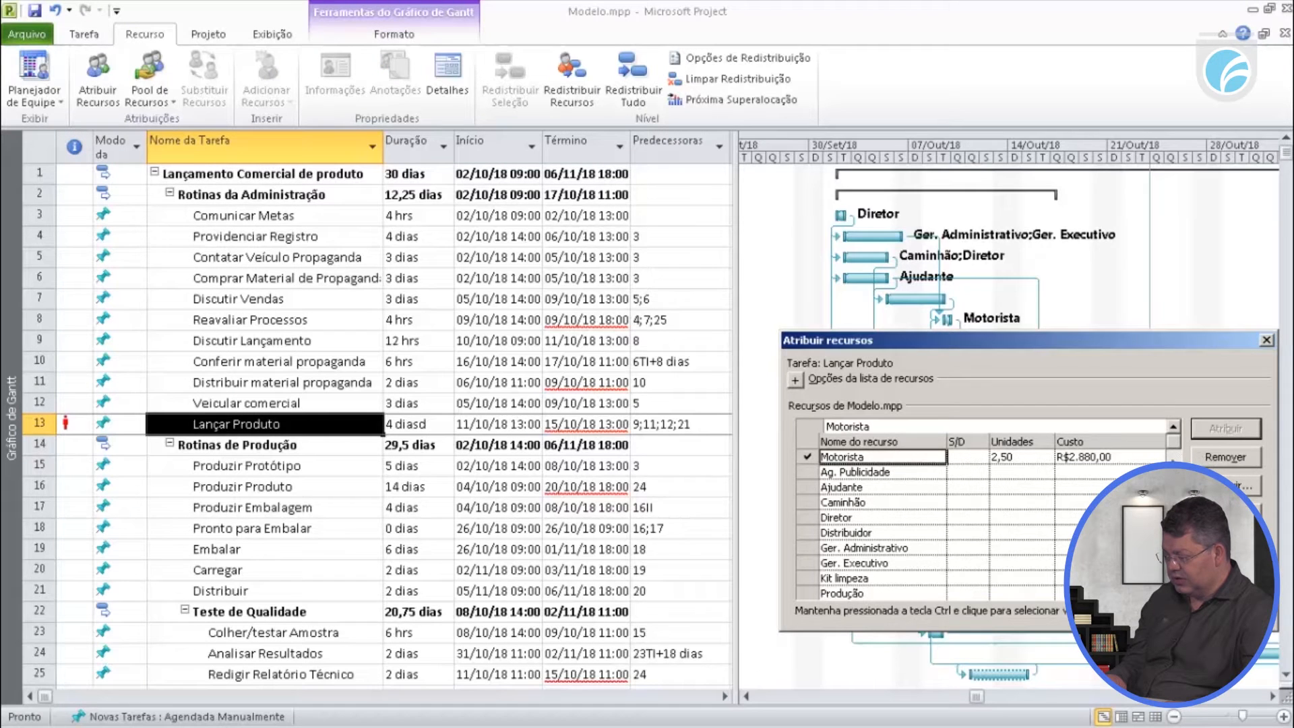
left_click(899, 475)
left_click(1209, 428)
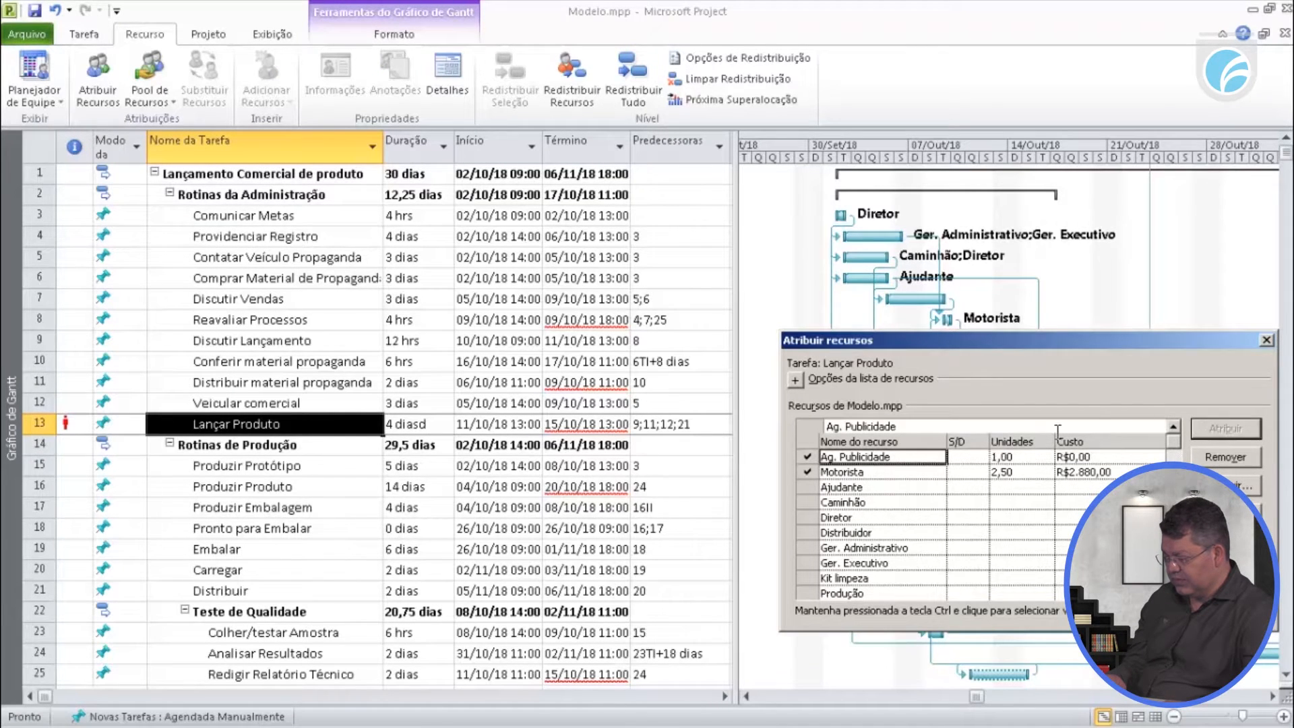
- Remove the Motorista and Ag. Publicidade assignments from the "Lançar Produto" task
left_click(928, 472)
left_click(1210, 458)
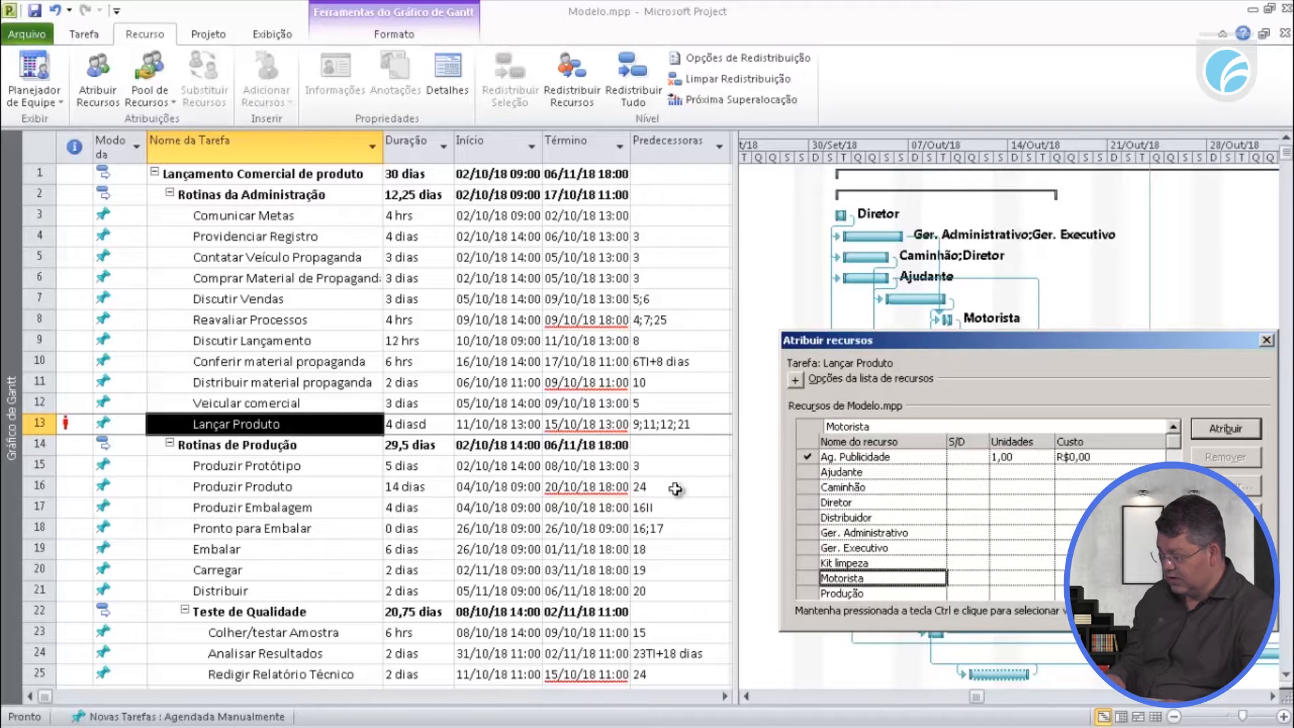
left_click(879, 458)
left_click(1226, 458)
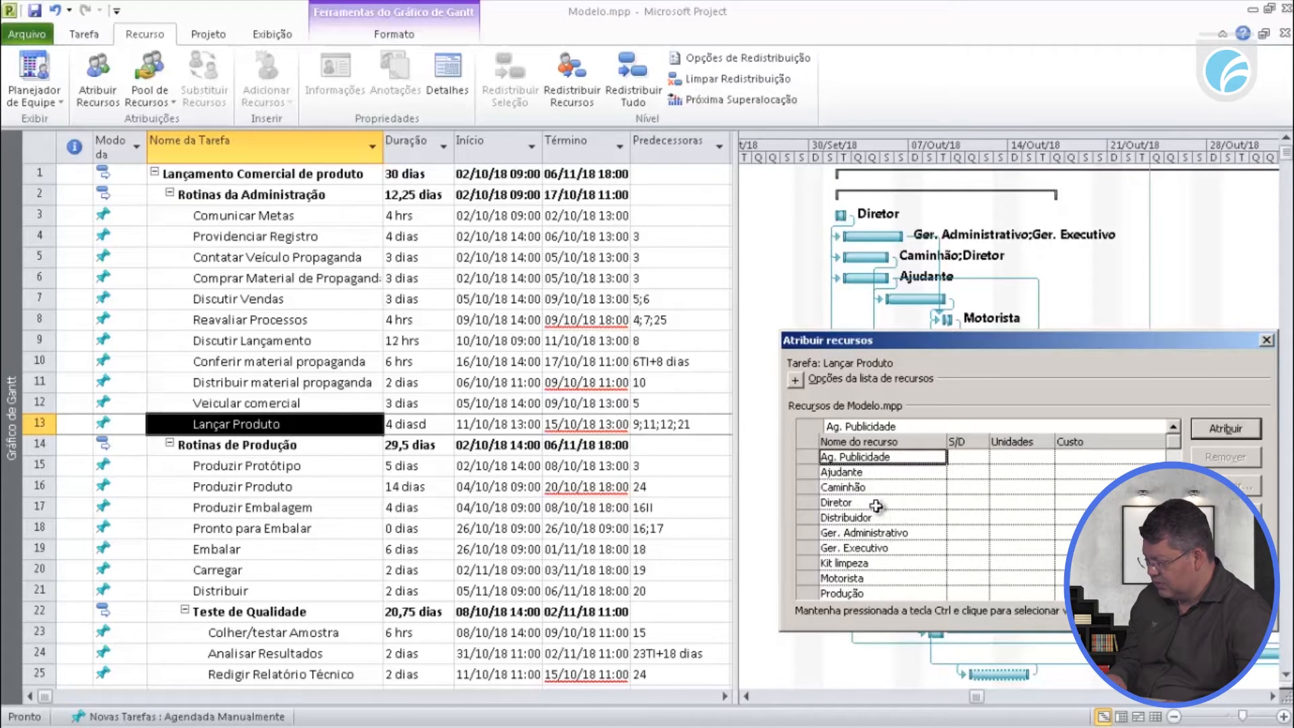
- Show the resource sheet, close the resource assignment window, and add a new resource named Programador below Kit limpeza
right_click(10, 426)
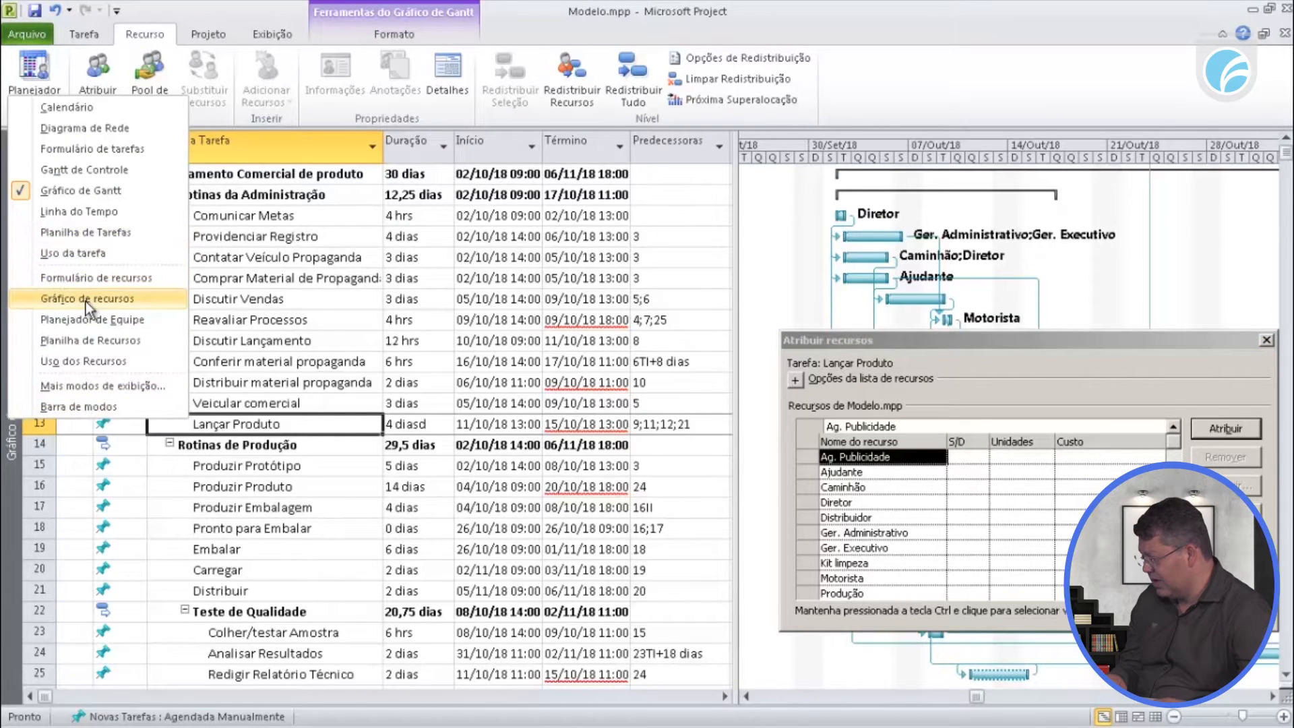
left_click(87, 338)
left_click(139, 472)
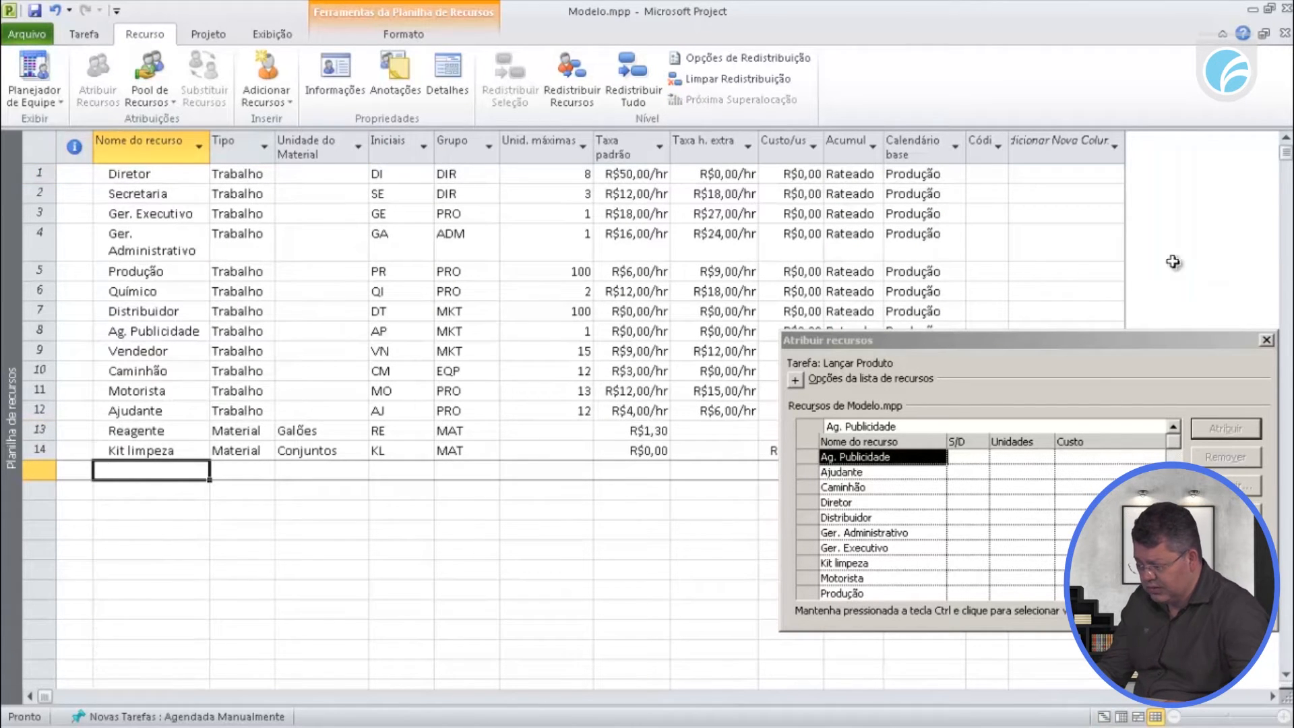
left_click(1267, 339)
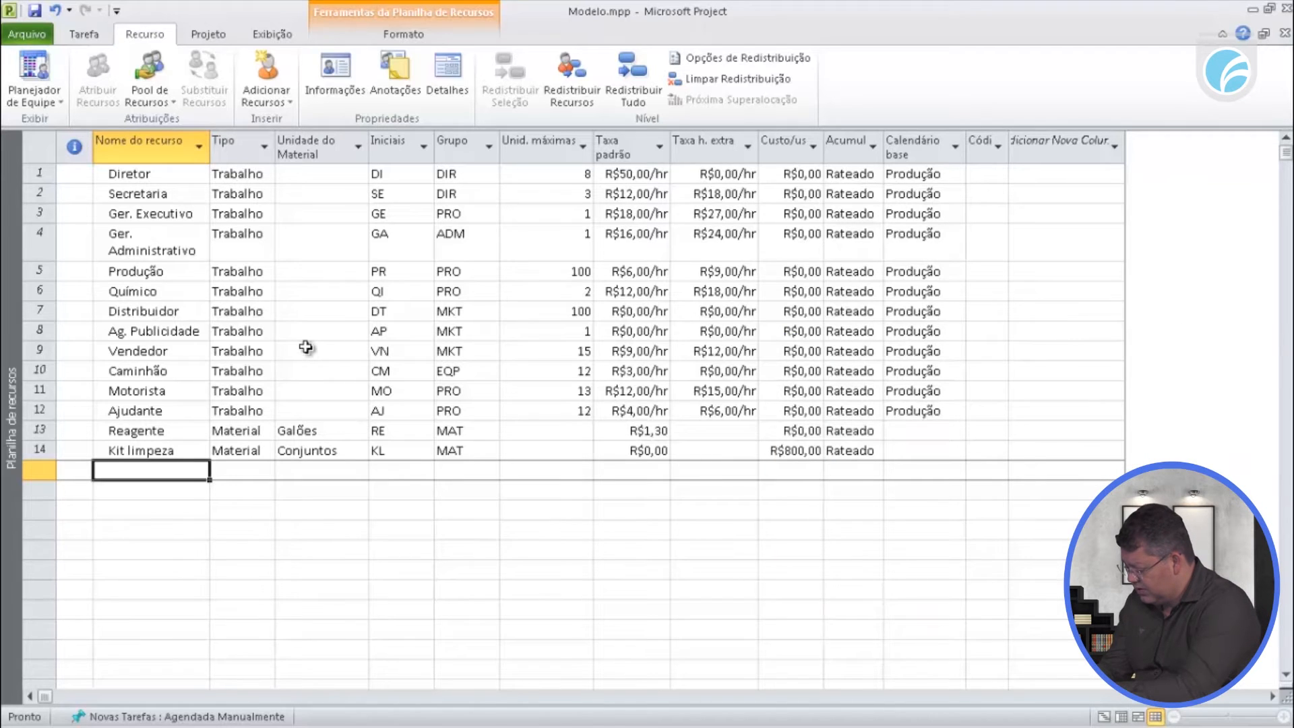
type("Programa")
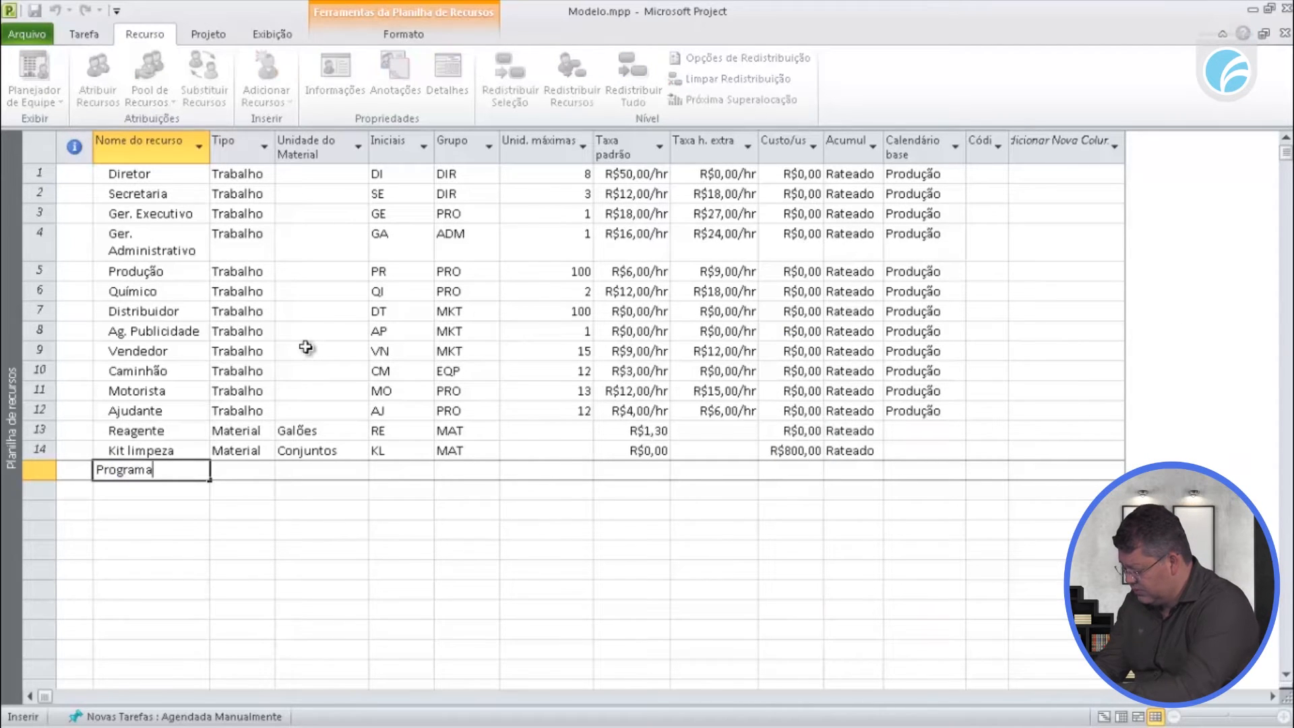
key("Tab")
- Set Programador's maximum units to 5 and its standard rate to R$35,00/hr
key("Tab")
key("Tab")
key("Tab")
key("Tab")
key("Tab")
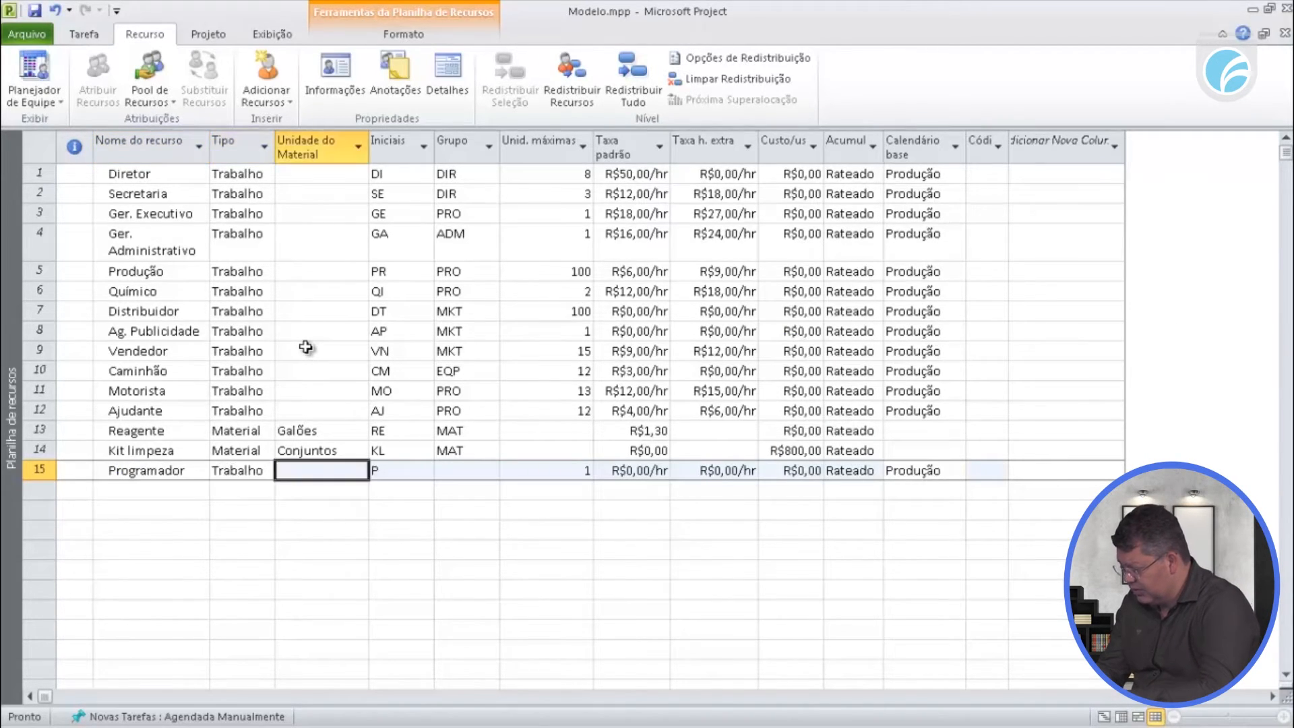
key("shift+Tab")
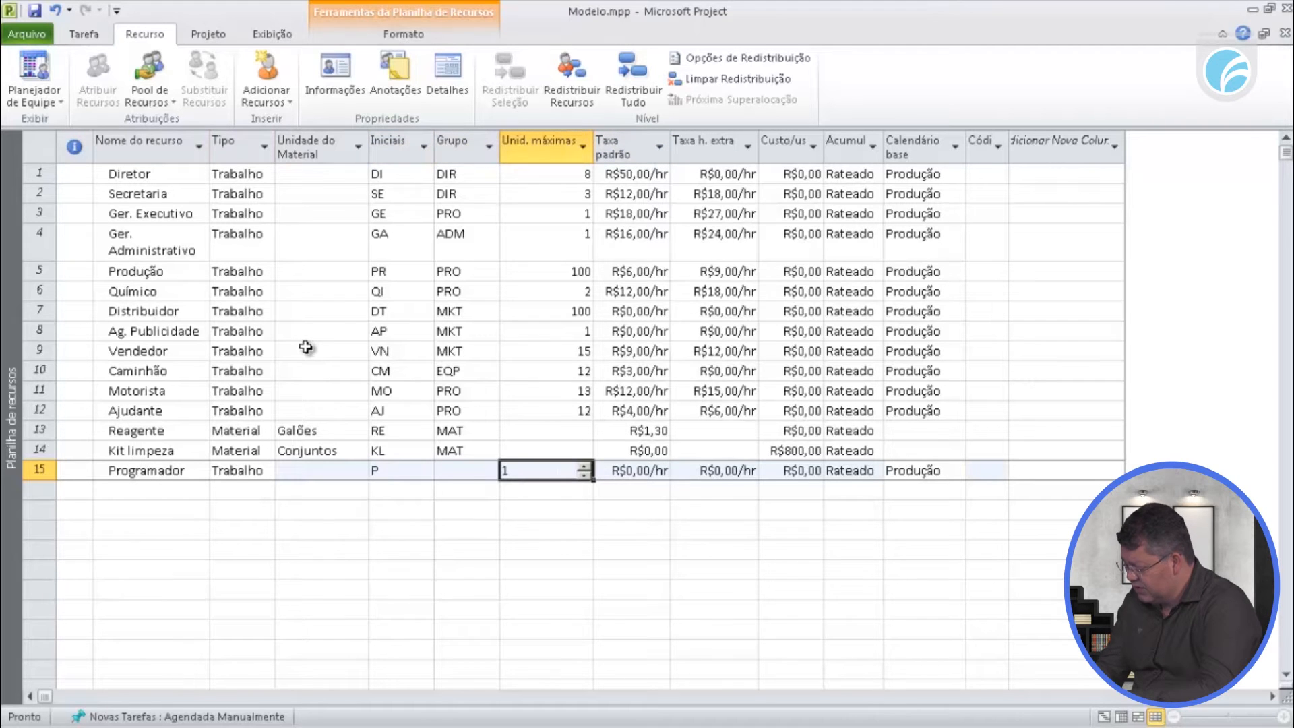
type("5")
key("Tab")
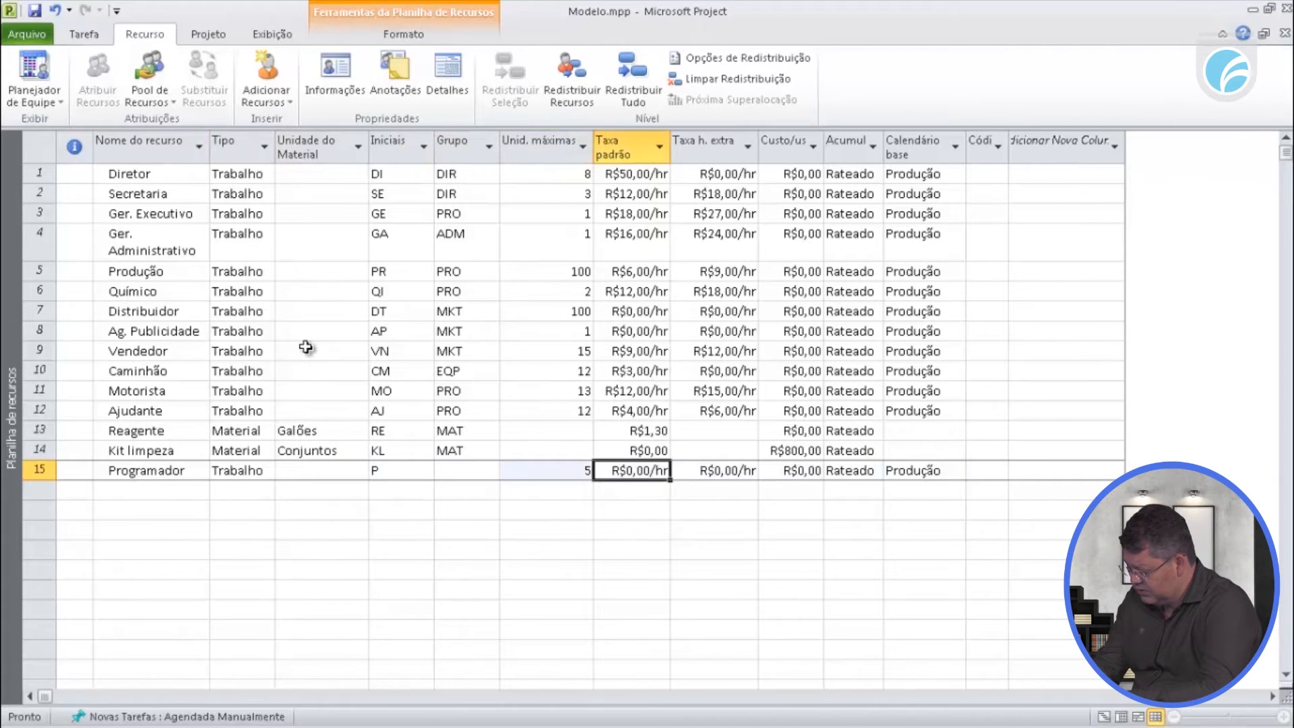
type("35")
key("Tab")
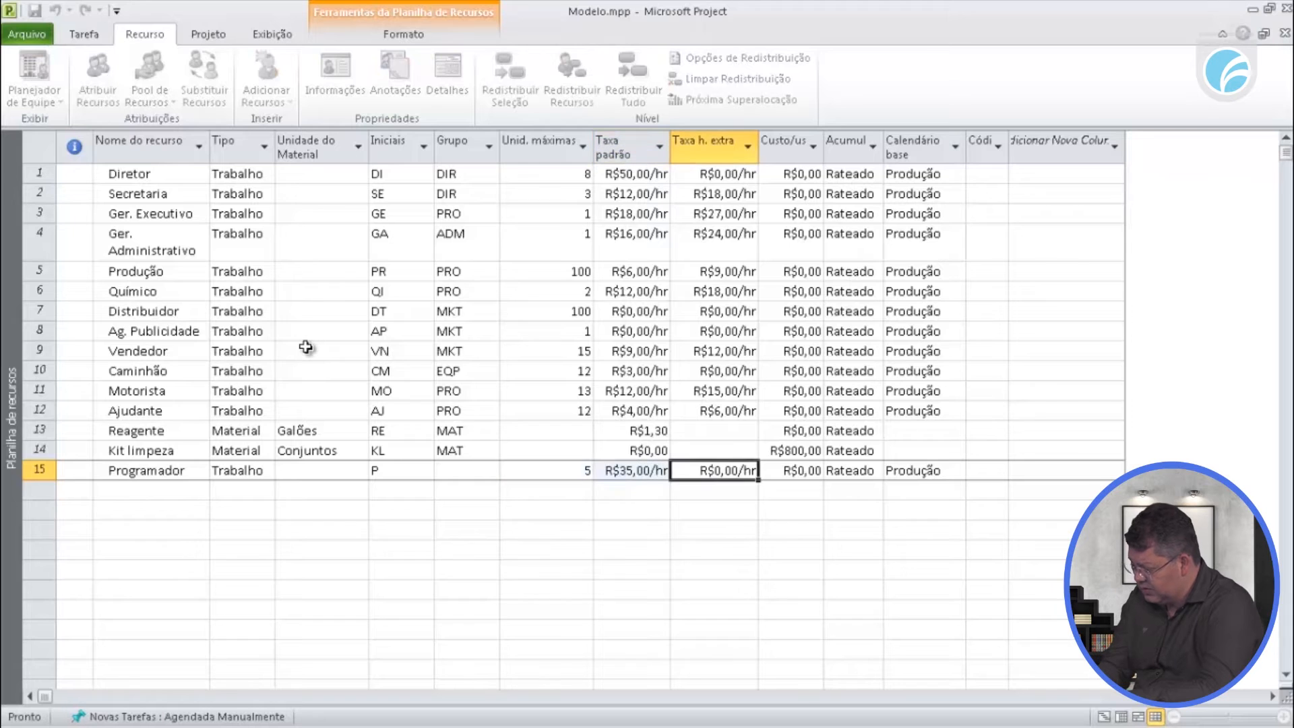
- Set Programador's overtime rate to R$40,00/hr
type("2")
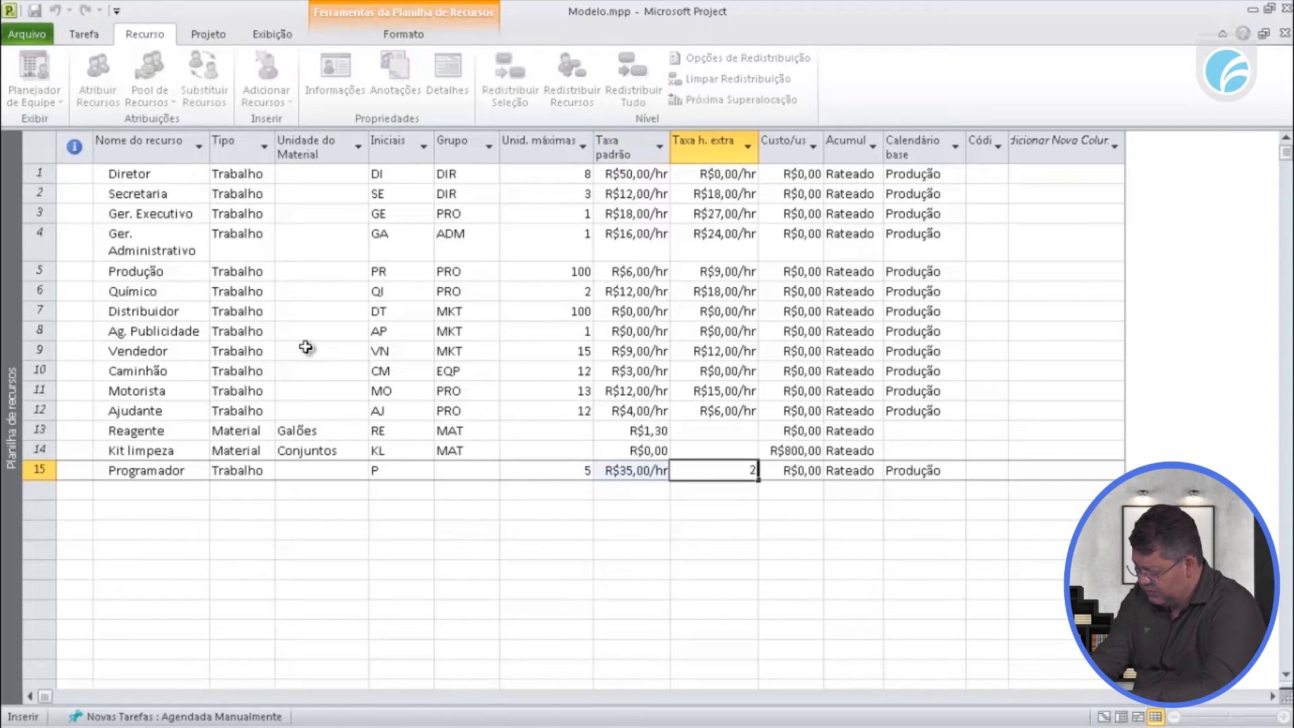
type("8")
key("Return")
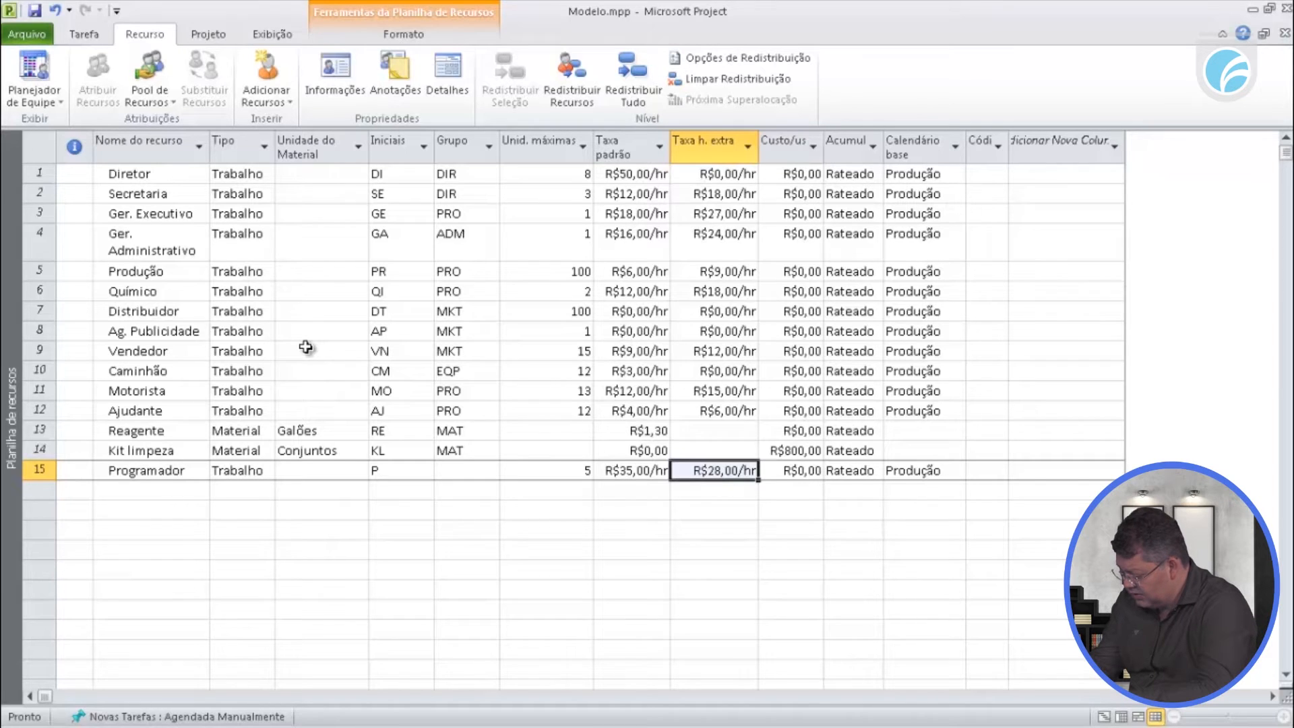
type("40")
key("Tab")
key("shift+Tab")
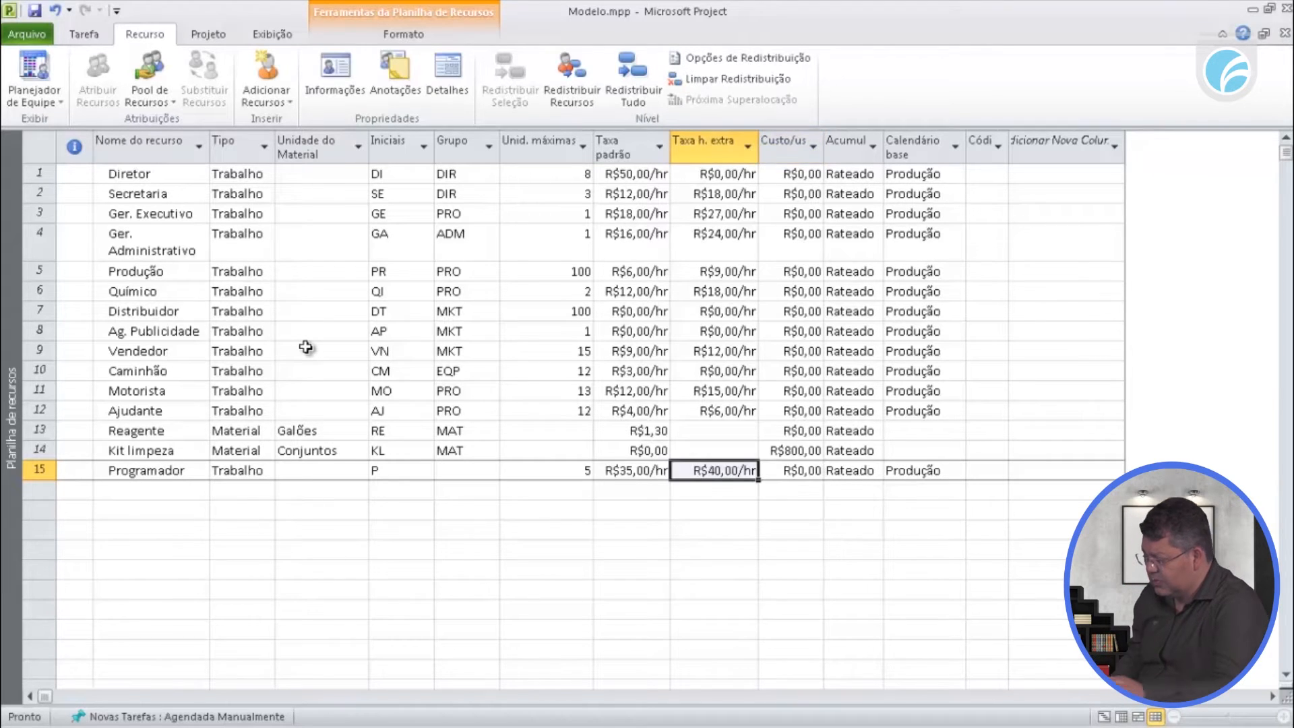
- Return to the Gantt chart and assign Programador to the "Lançar Produto" task
right_click(17, 405)
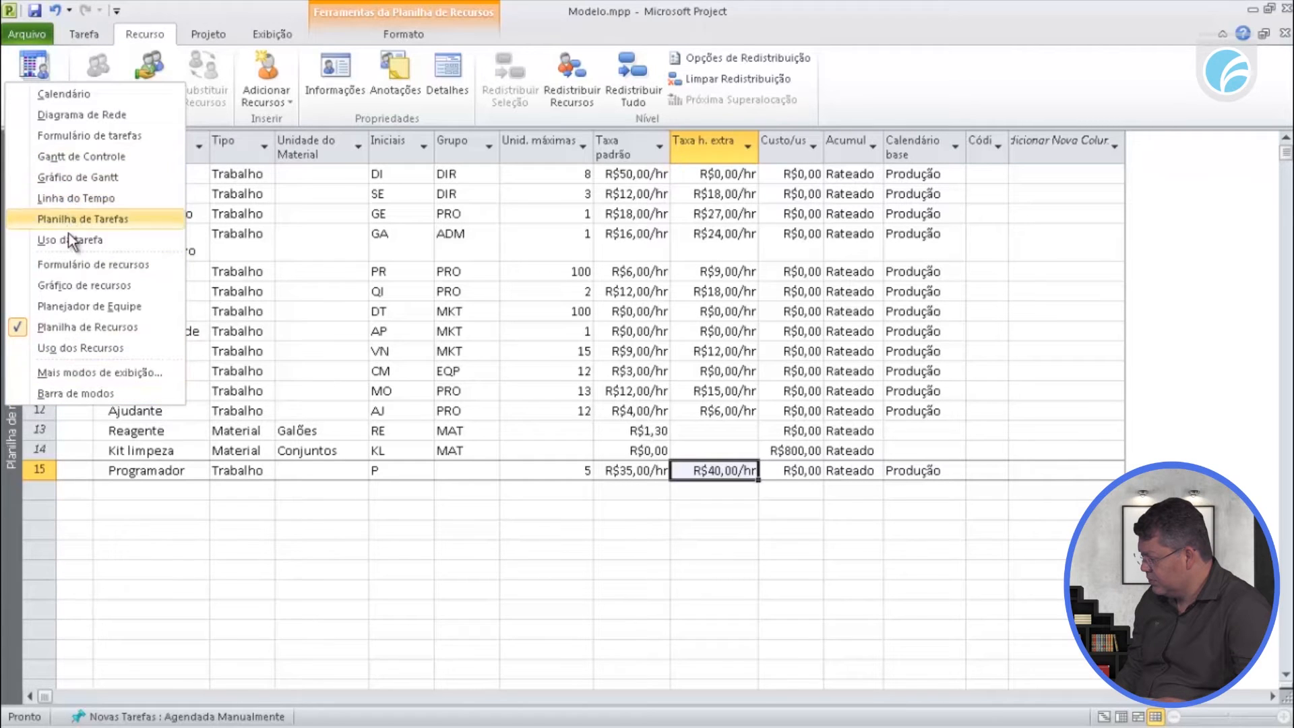
left_click(86, 178)
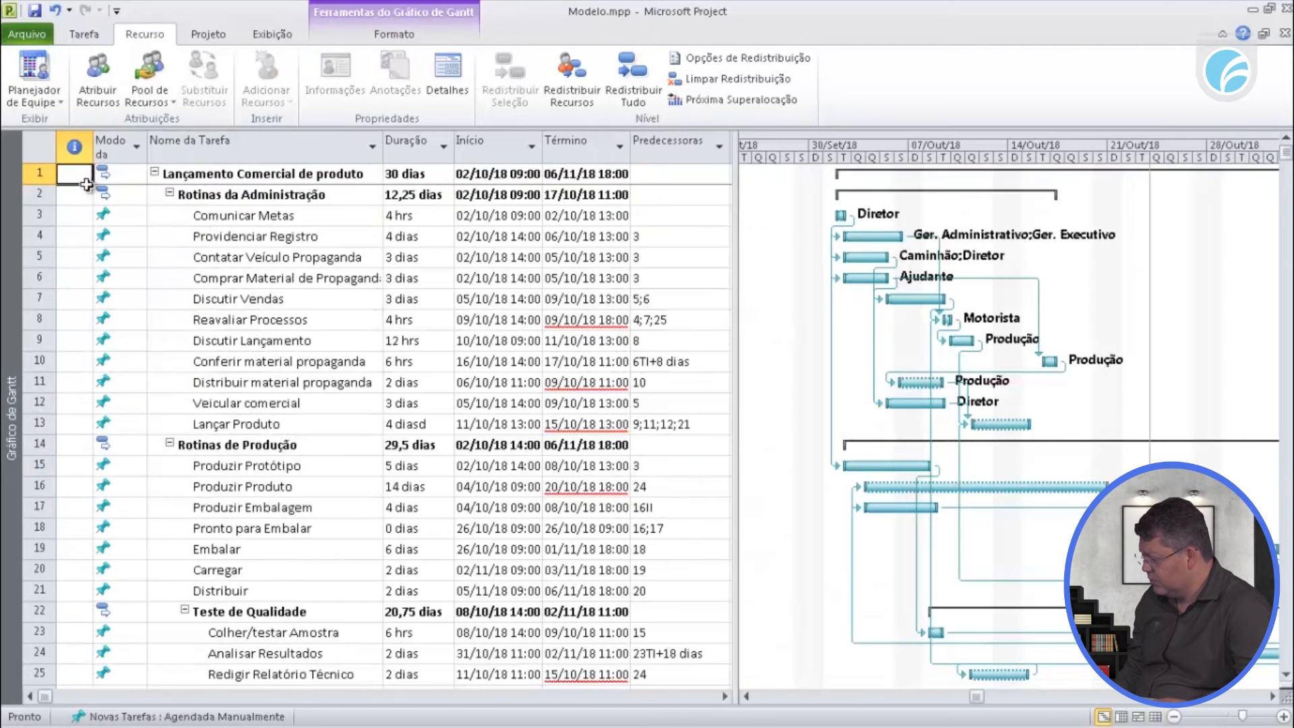
left_click(232, 423)
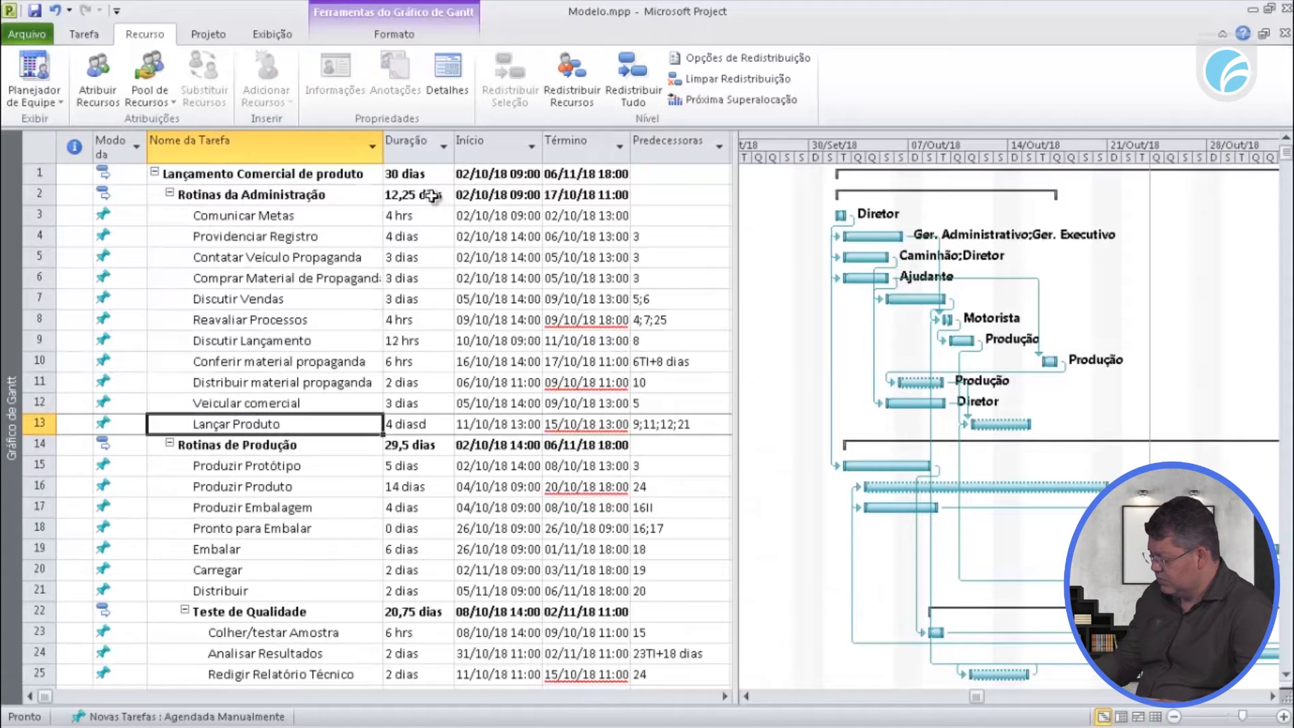
key("alt")
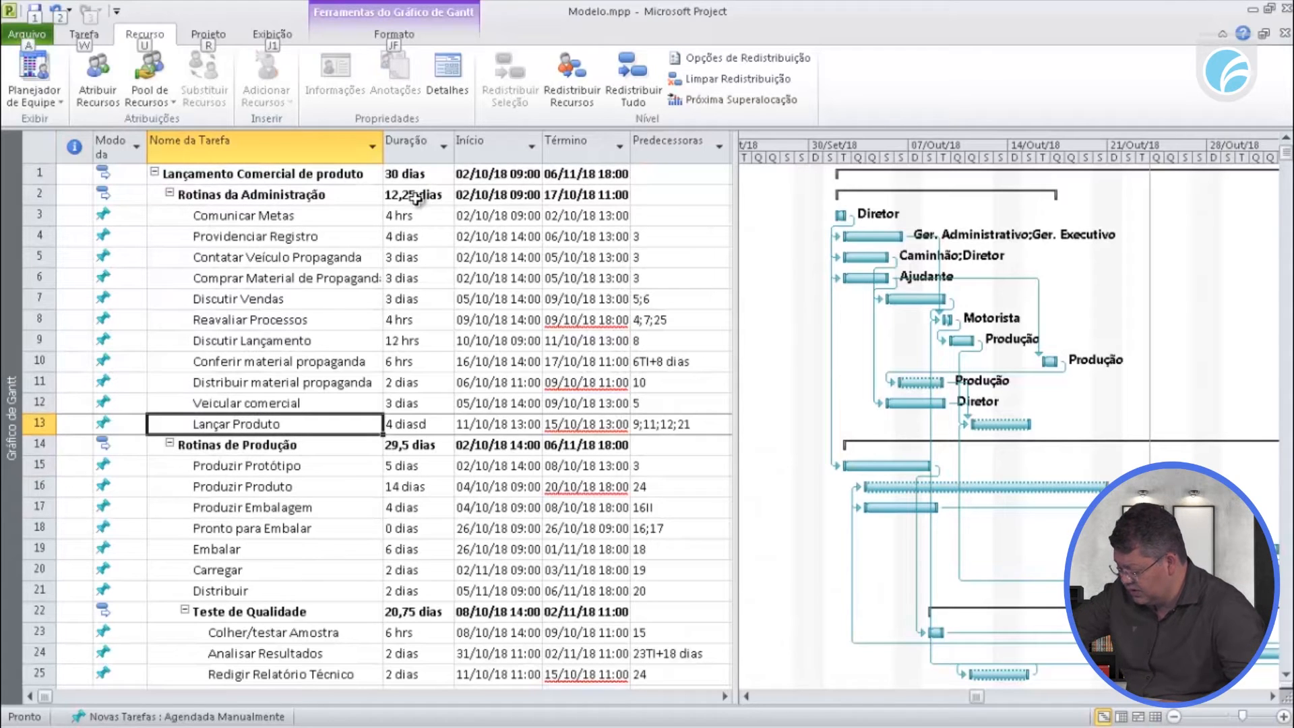
key("alt+F10")
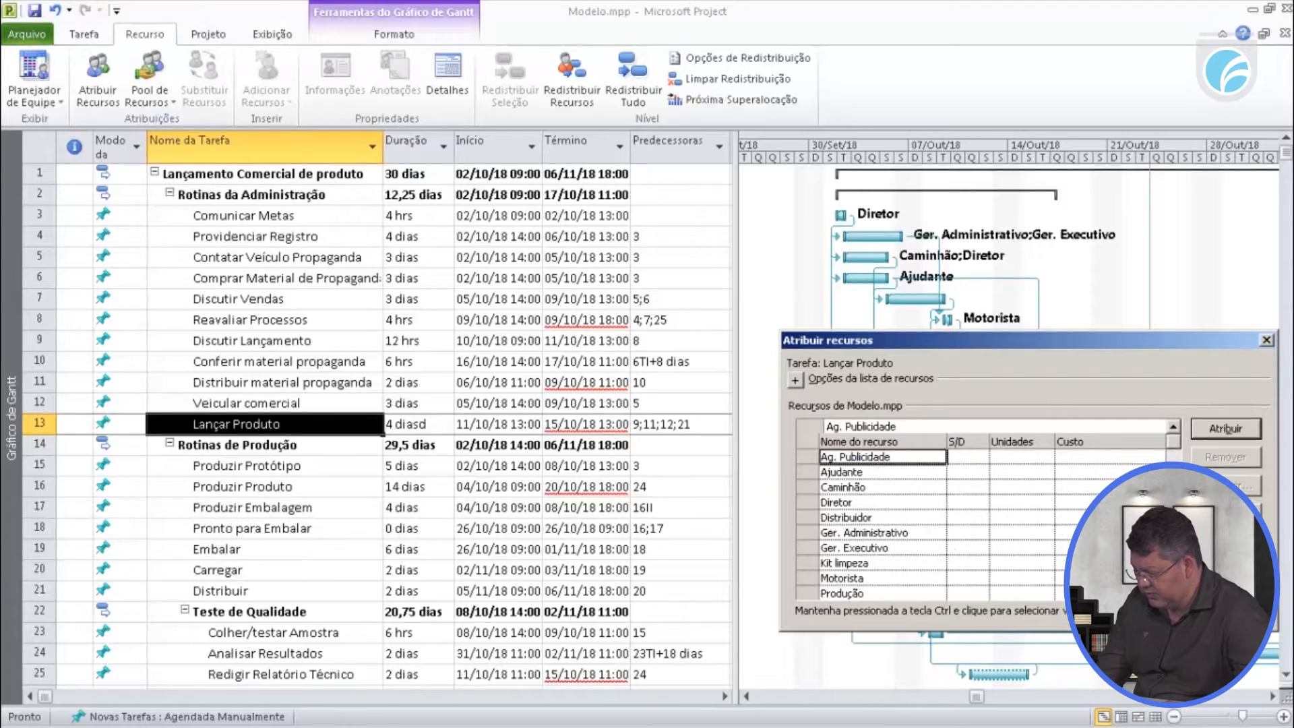
scroll(894, 592, "down", 2)
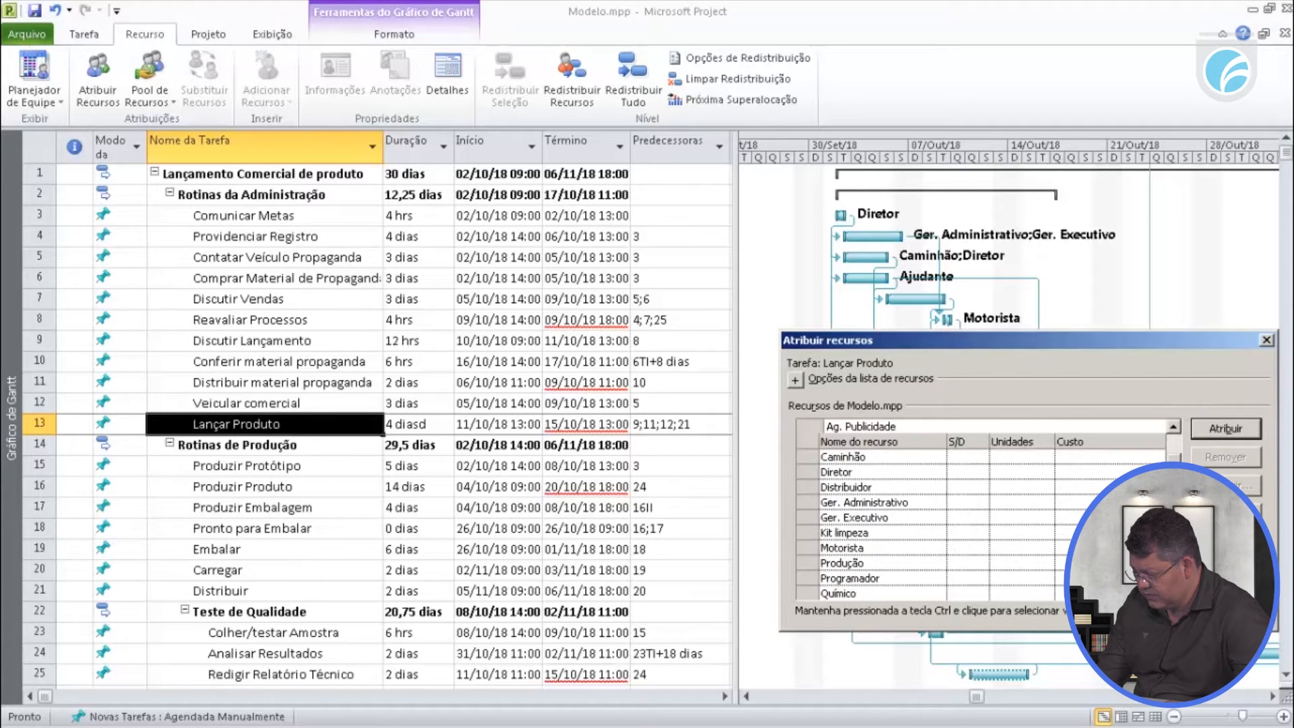
left_click(894, 578)
left_click(1208, 426)
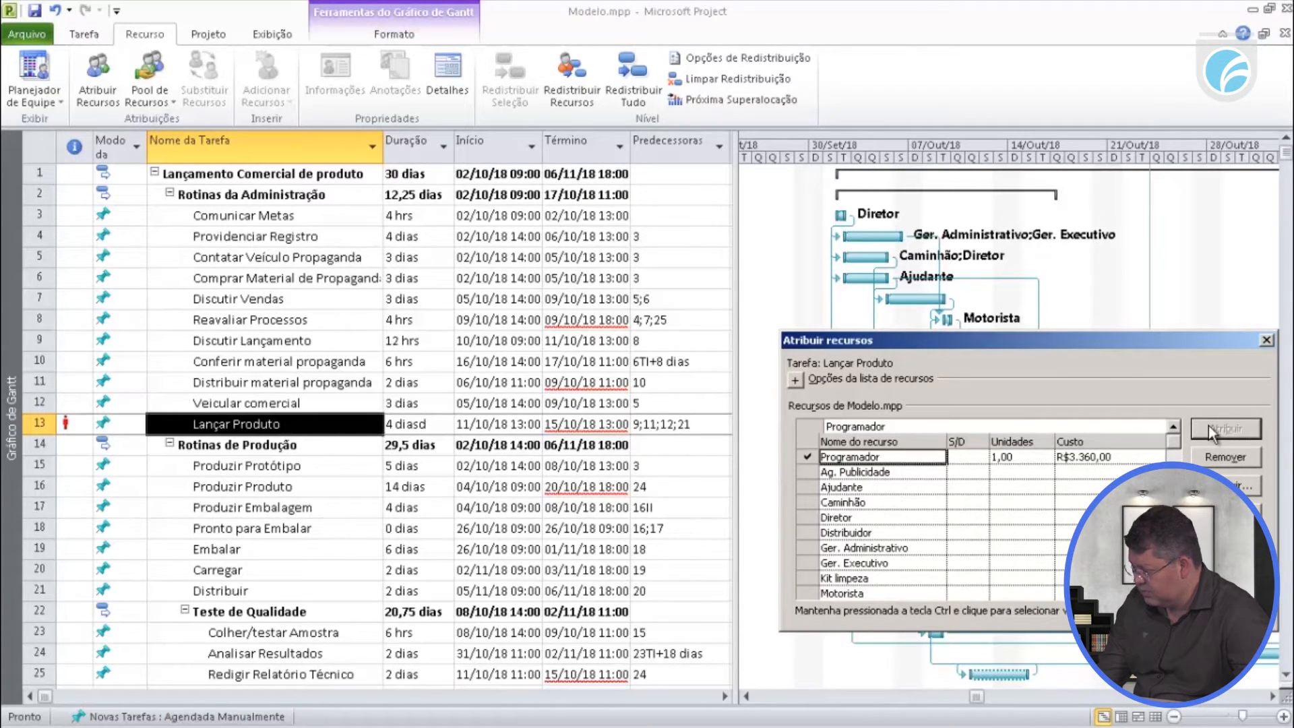
- Correct the duration of the "Lançar Produto" task to 4 working days, and close the resource assignment window
left_click(418, 424)
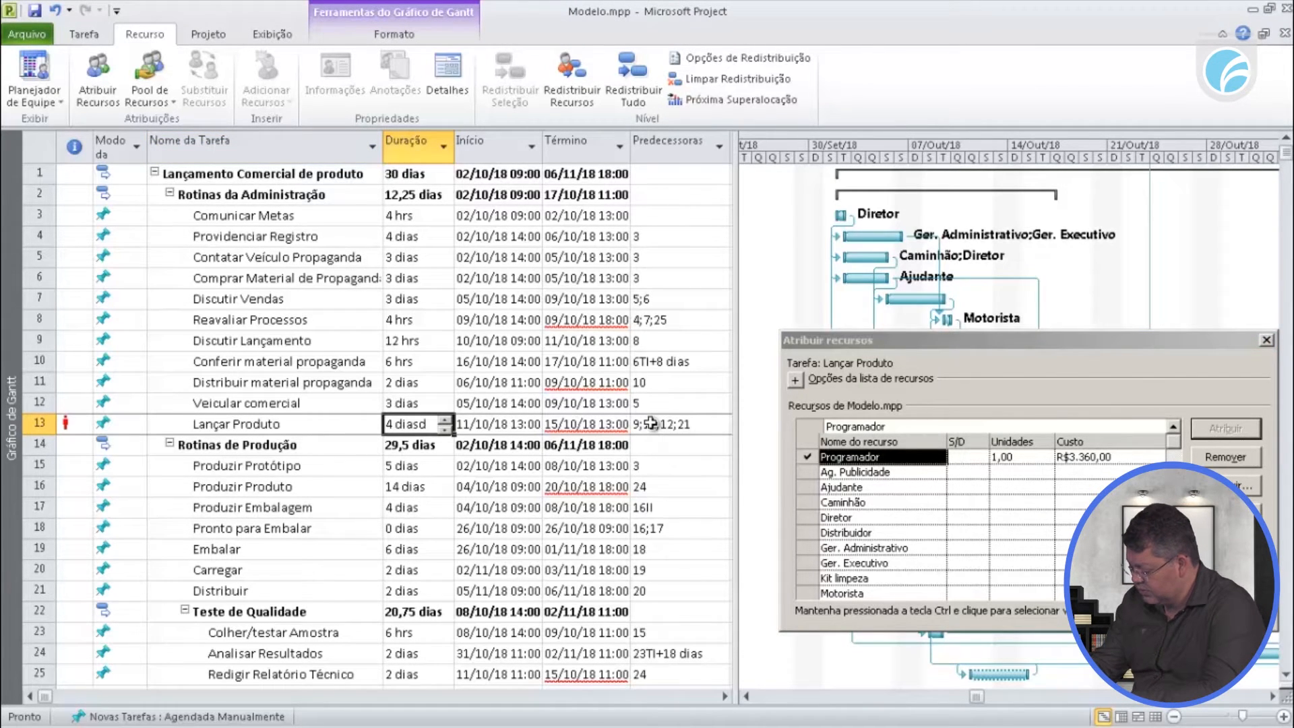
key("BackSpace")
key("BackSpace")
key("BackSpace")
key("BackSpace")
key("BackSpace")
key("BackSpace")
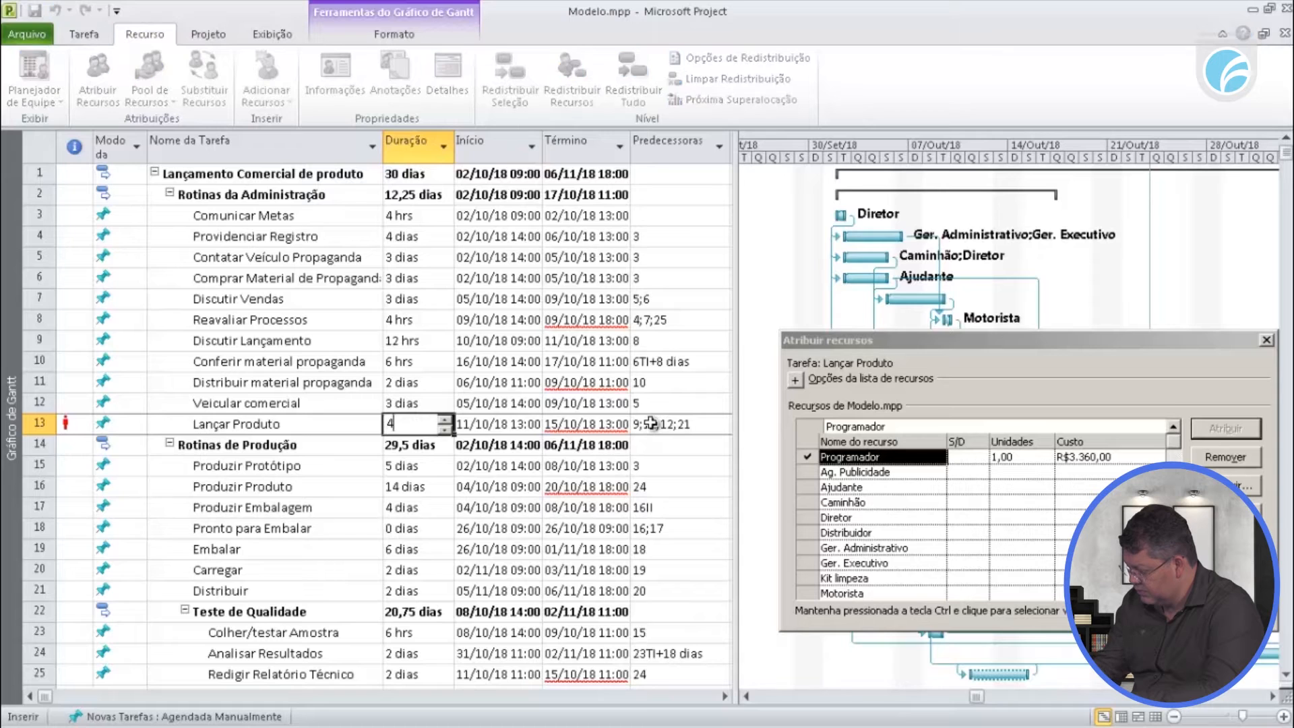
key("Return")
key("Up")
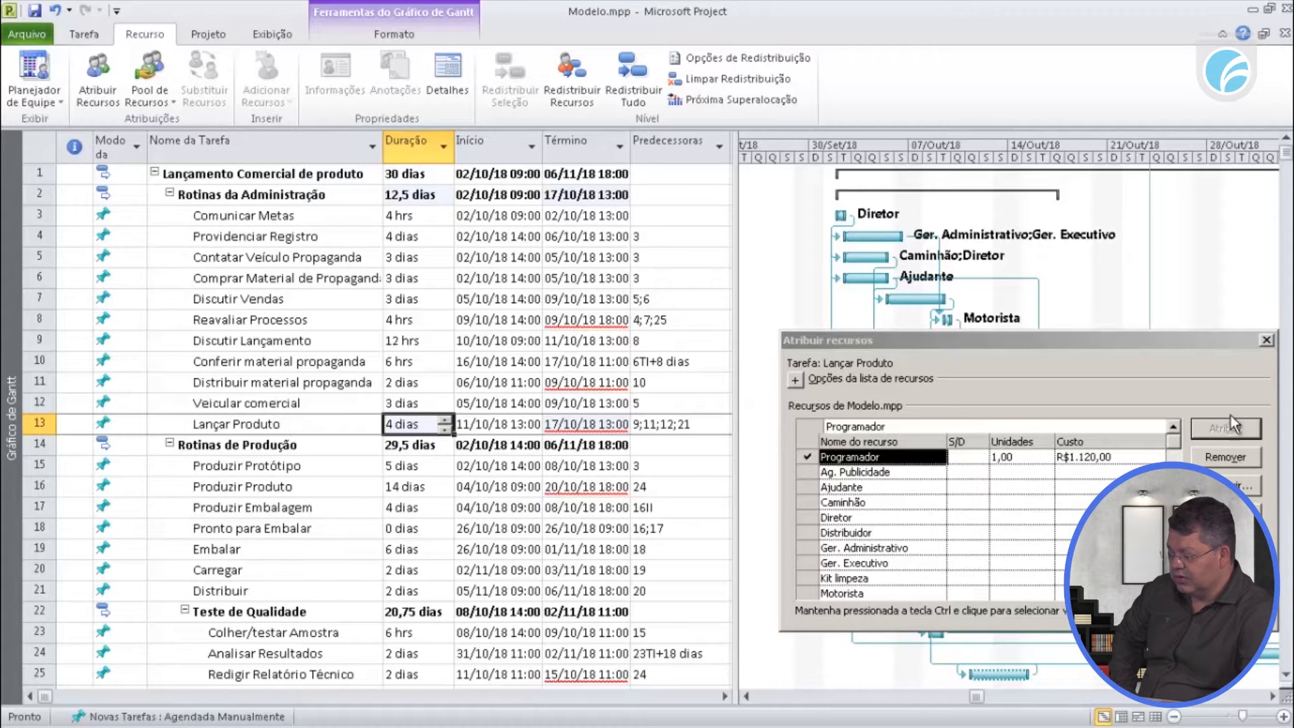
left_click(1226, 515)
left_click(299, 344)
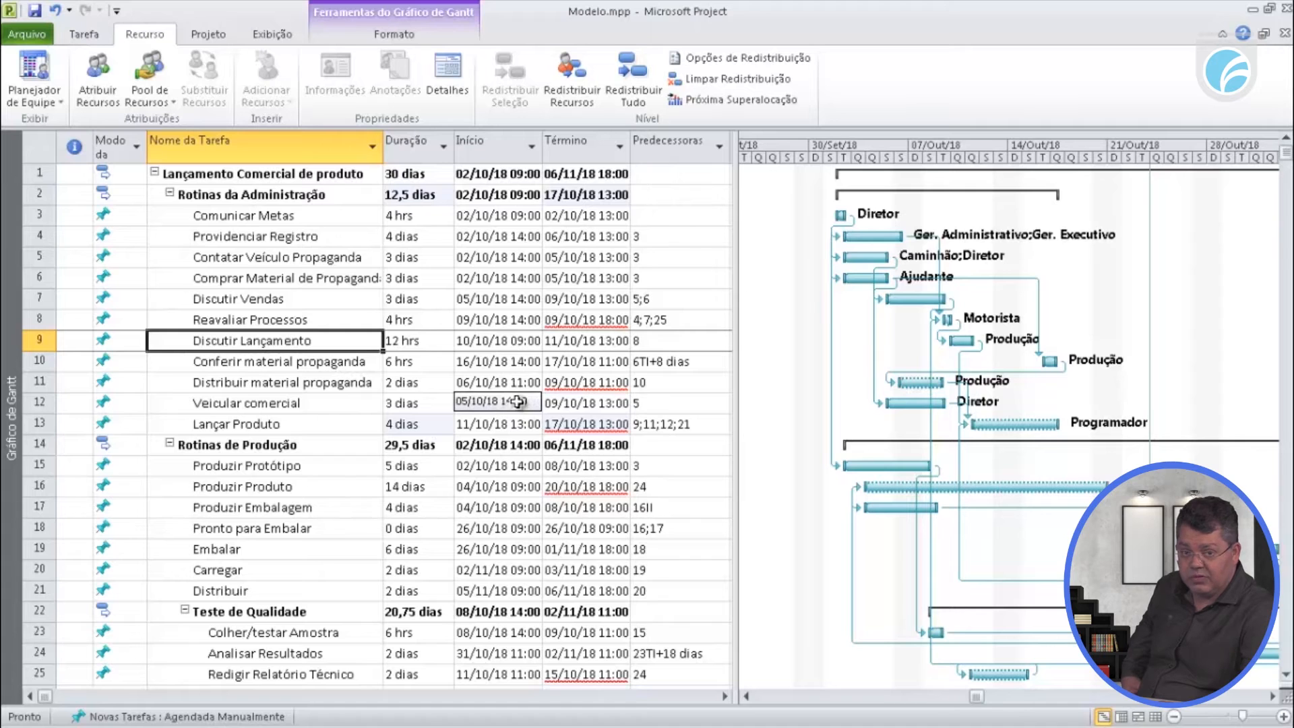
left_click(256, 364)
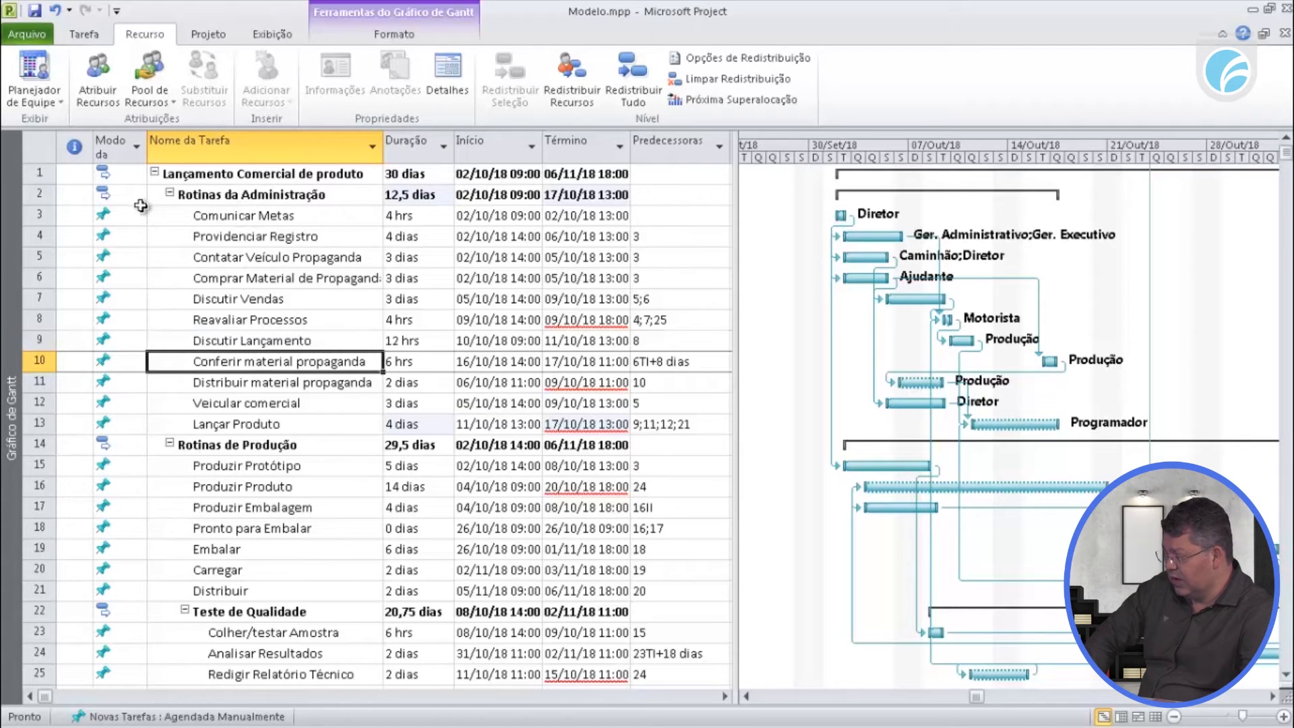
left_click(166, 195)
left_click(166, 194)
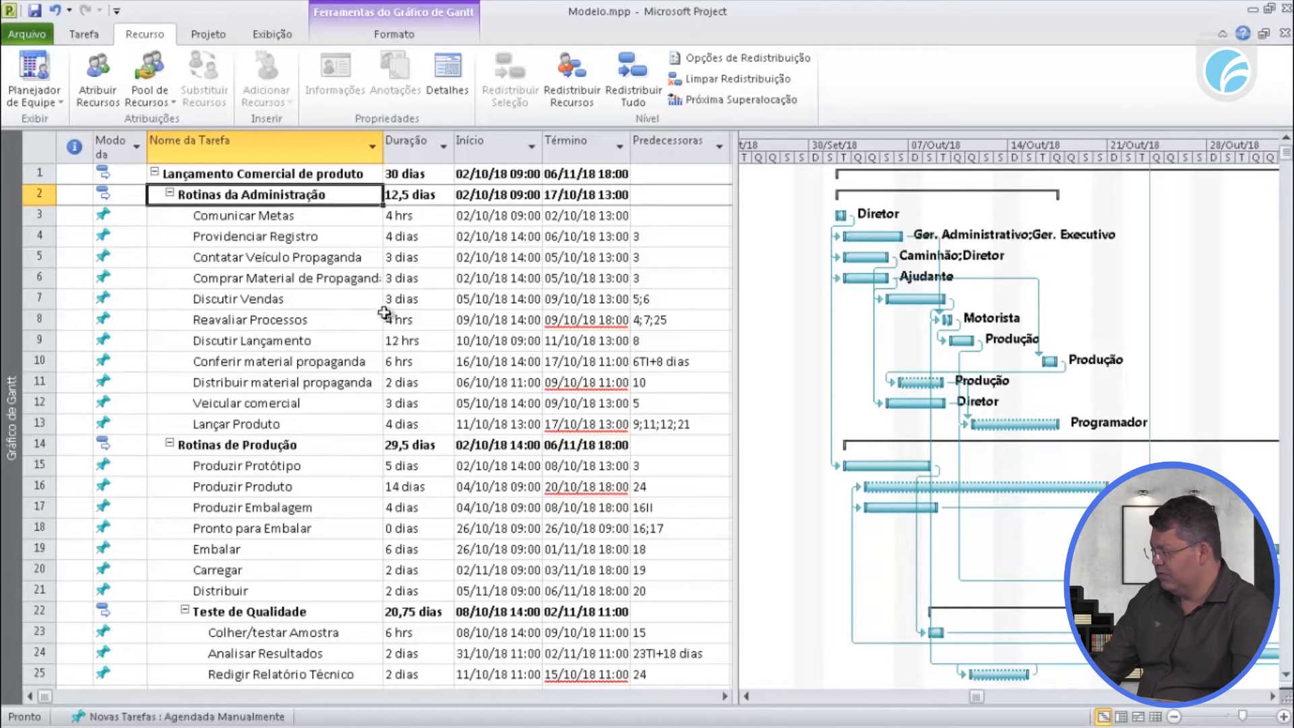
- Display the Custo table beside the Gantt chart and check the total cost of the "Comunicar Metas" task
left_click(213, 35)
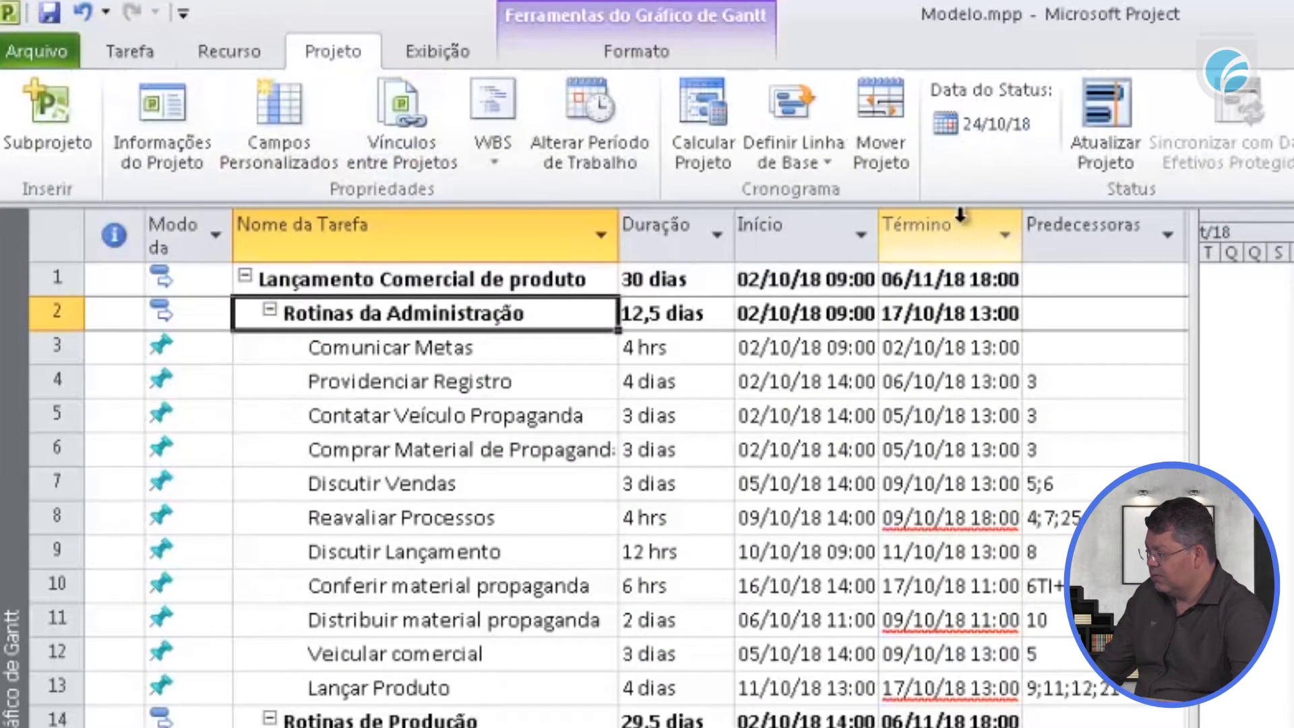
left_click(425, 54)
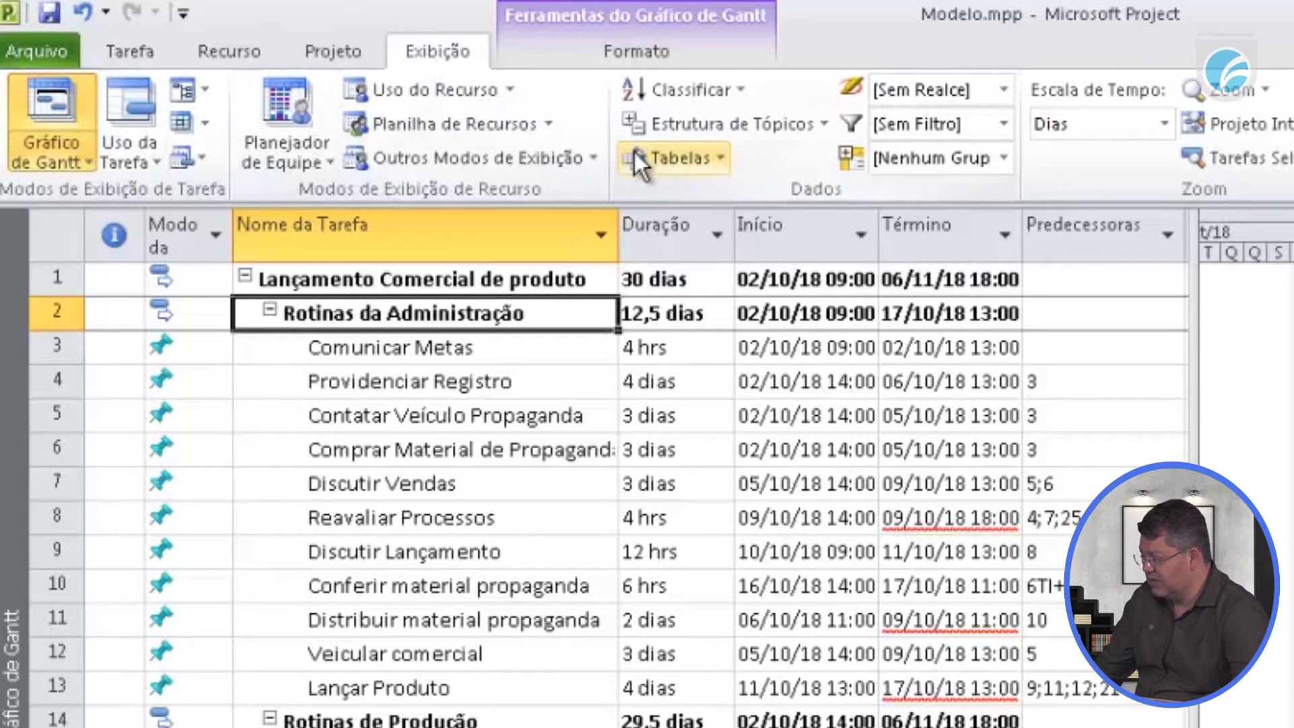
left_click(726, 154)
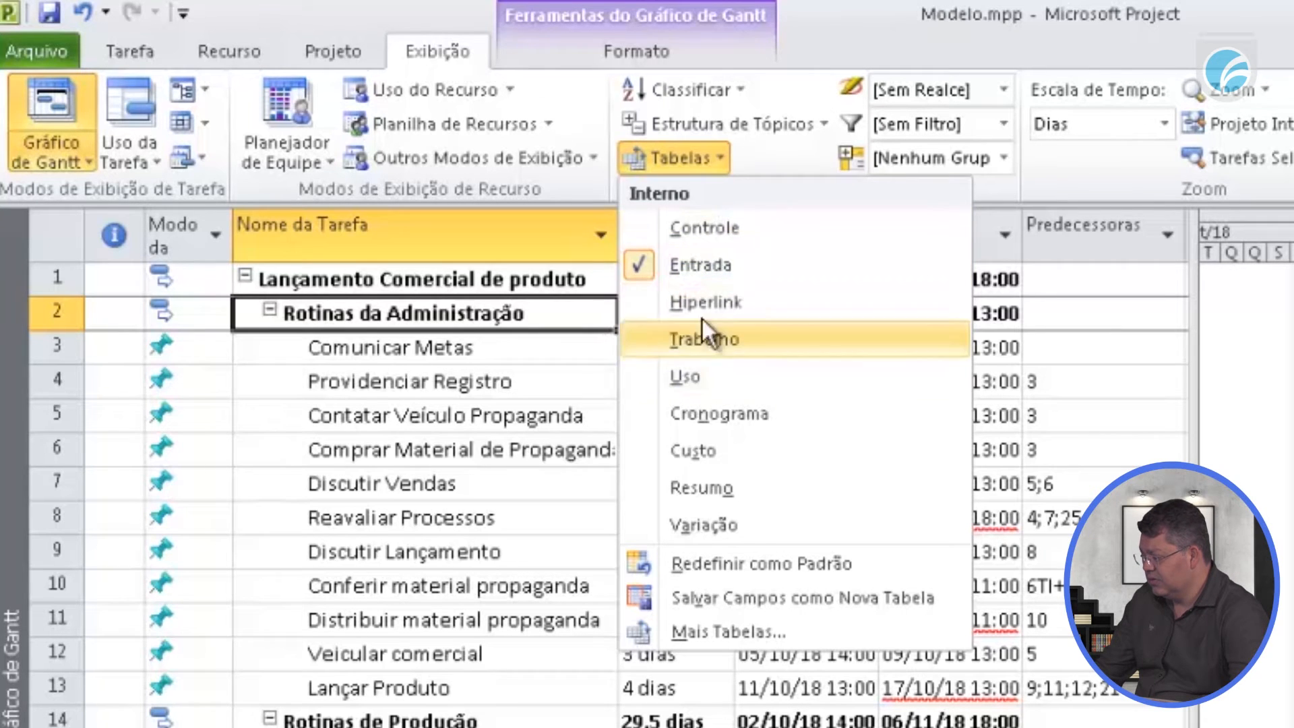
left_click(712, 455)
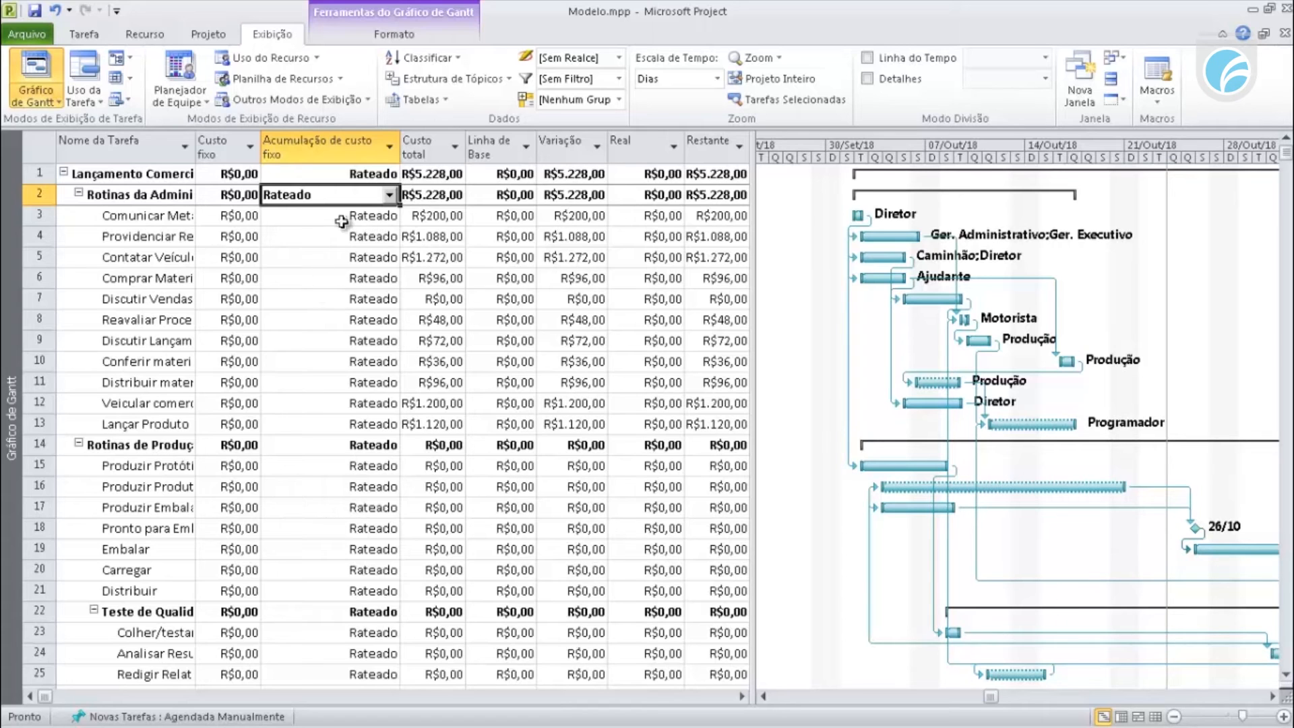
left_click(443, 217)
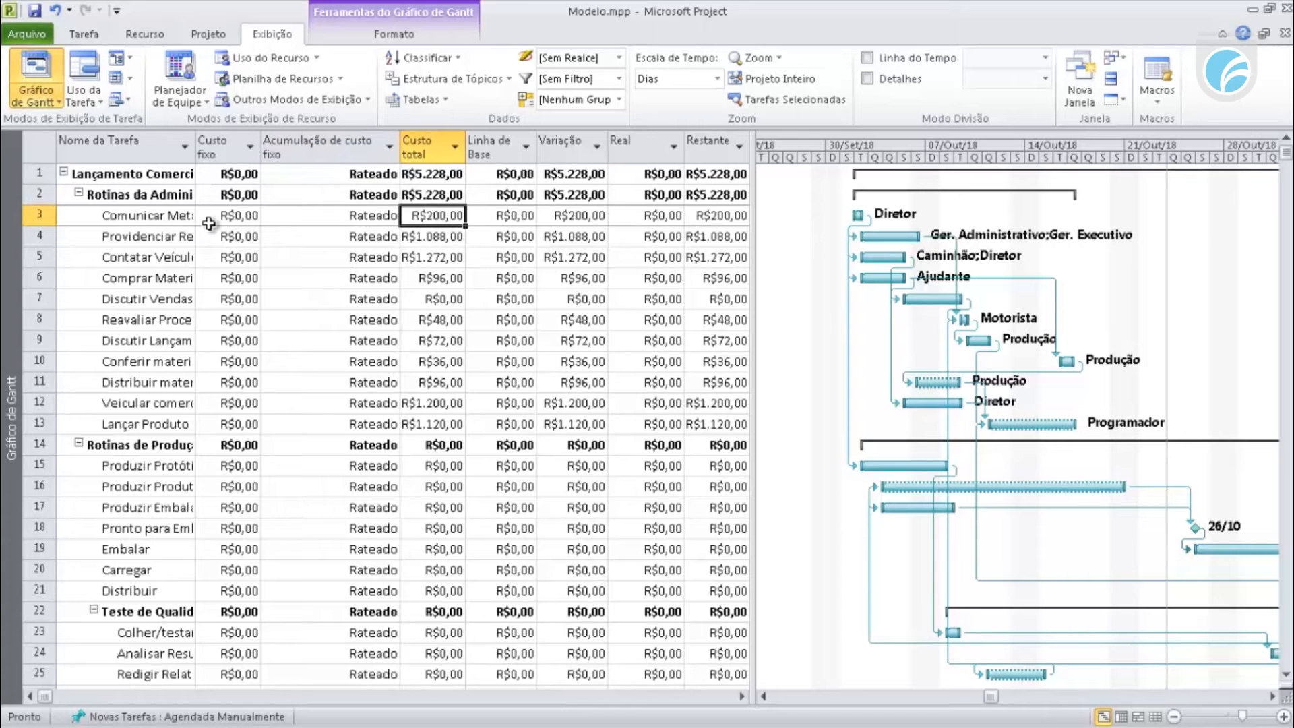
- Fit the Nome da Tarefa column to its full task names, and check the total costs of the tasks from "Providenciar Registro" to "Reavaliar Processos"
double_click(193, 149)
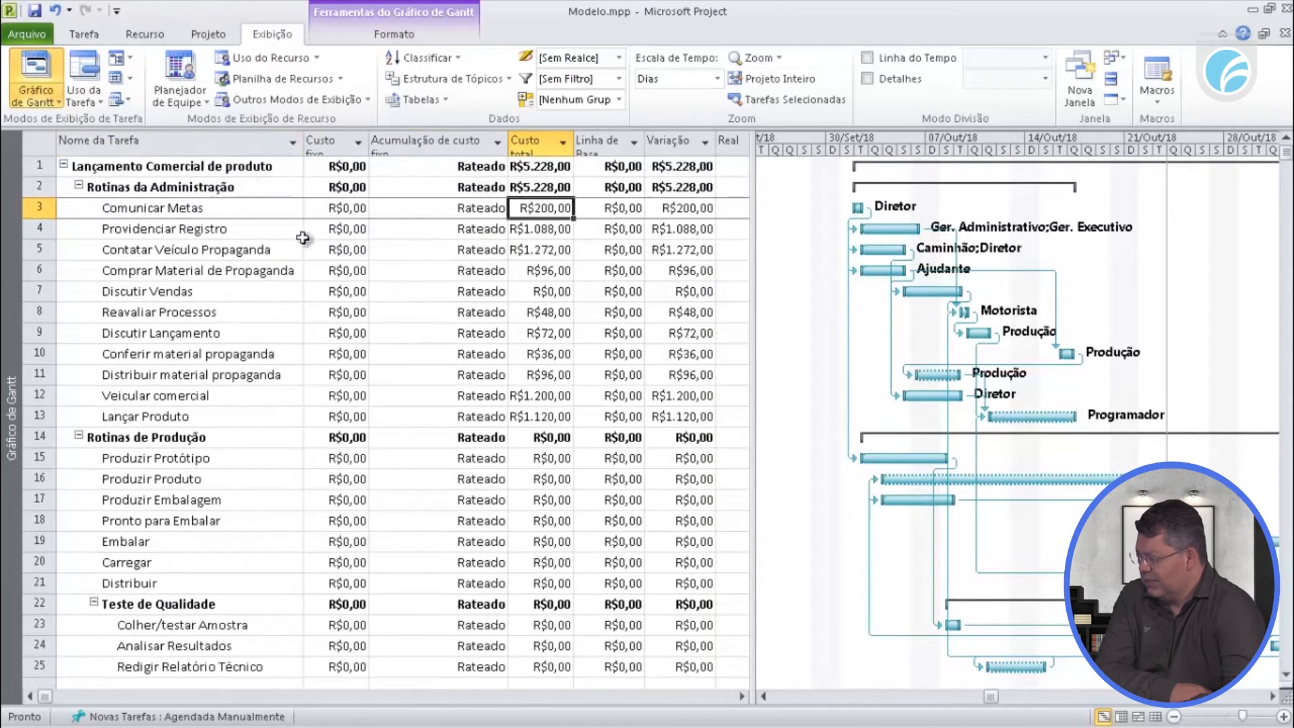
left_click(540, 230)
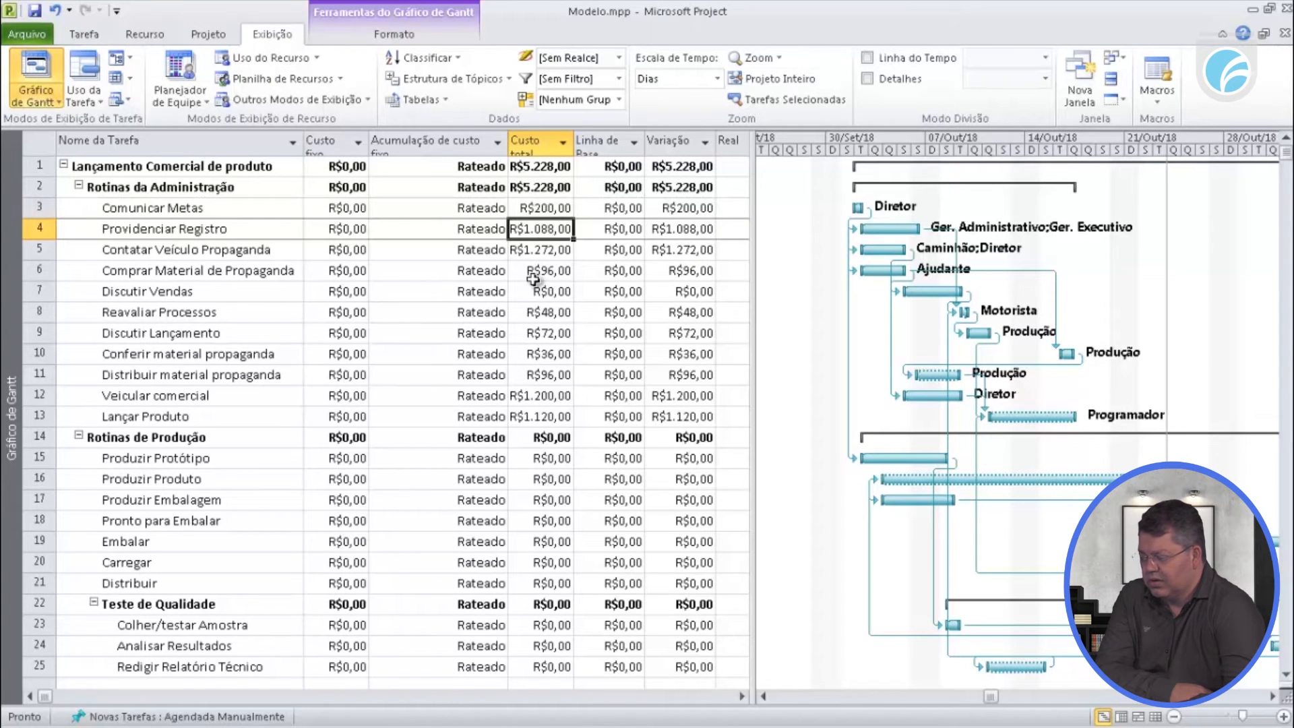
left_click(546, 251)
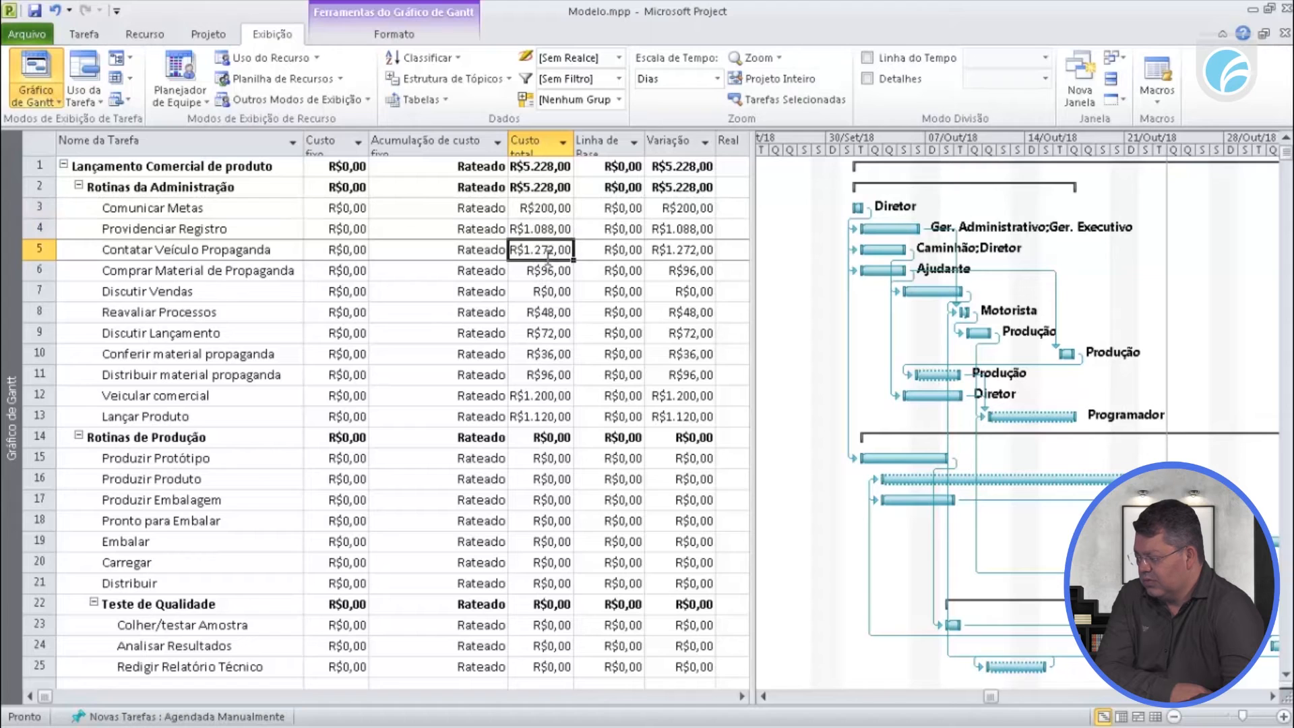
left_click(543, 271)
left_click(541, 286)
left_click(542, 312)
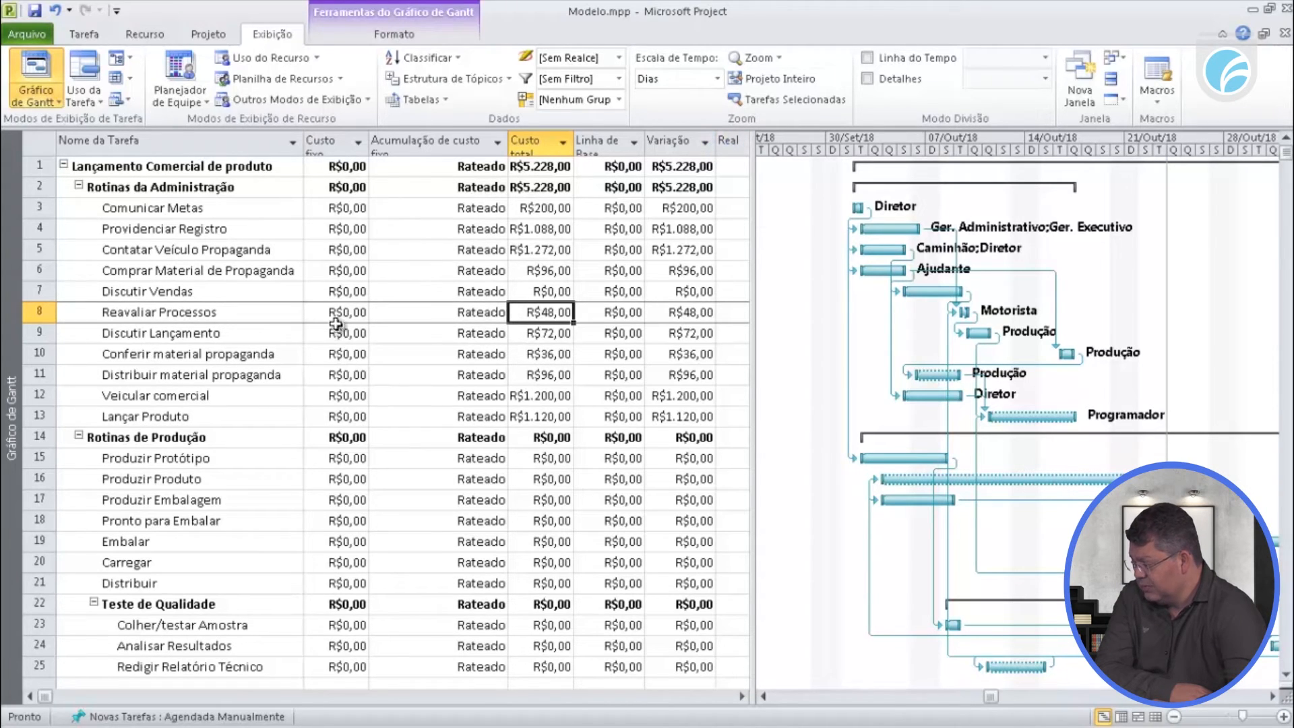
- Check the total costs of "Rotinas da Administração" and "Lançamento Comercial de produto", and switch the task table back to Entrada
left_click(543, 185)
left_click(543, 167)
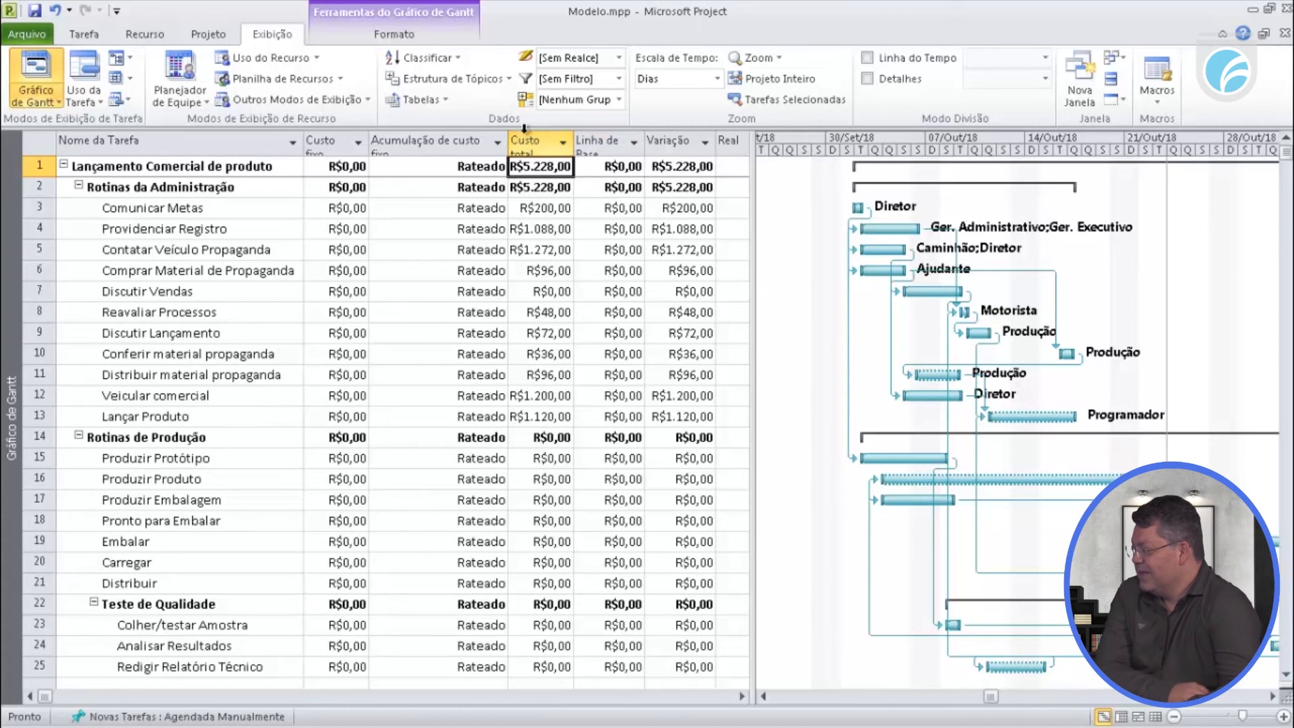
left_click(449, 102)
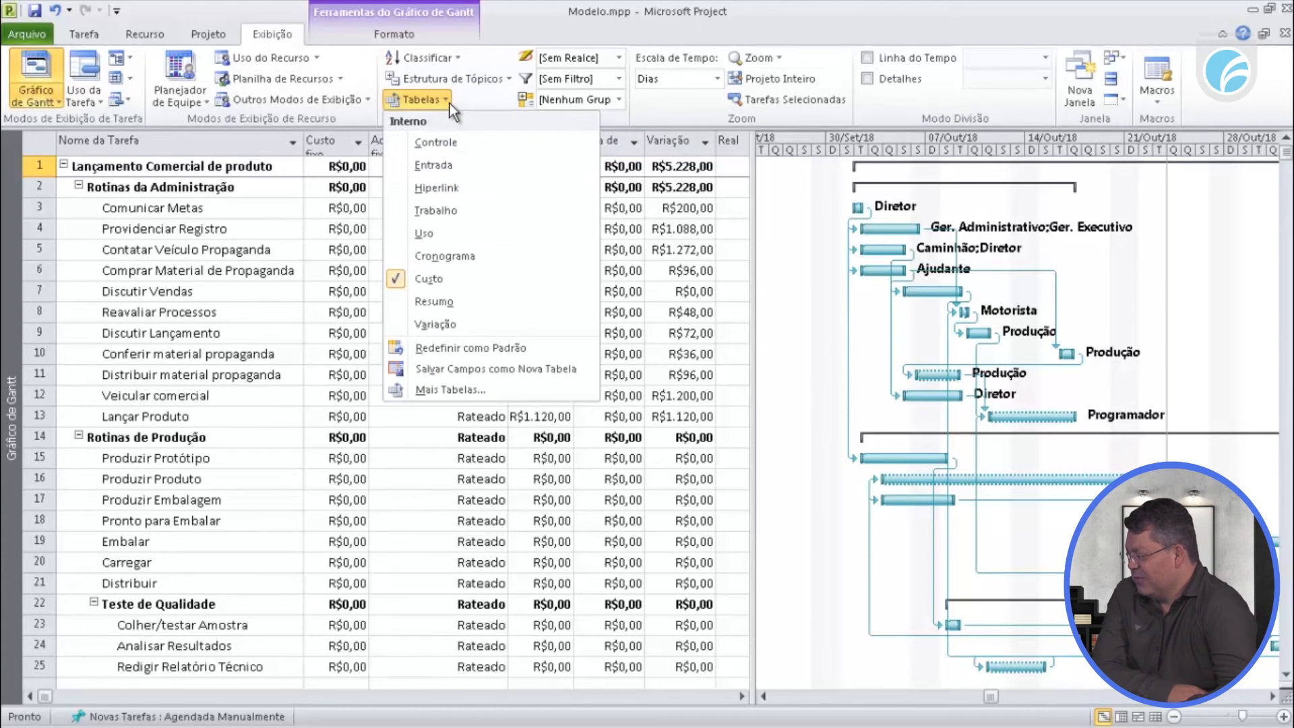
left_click(439, 166)
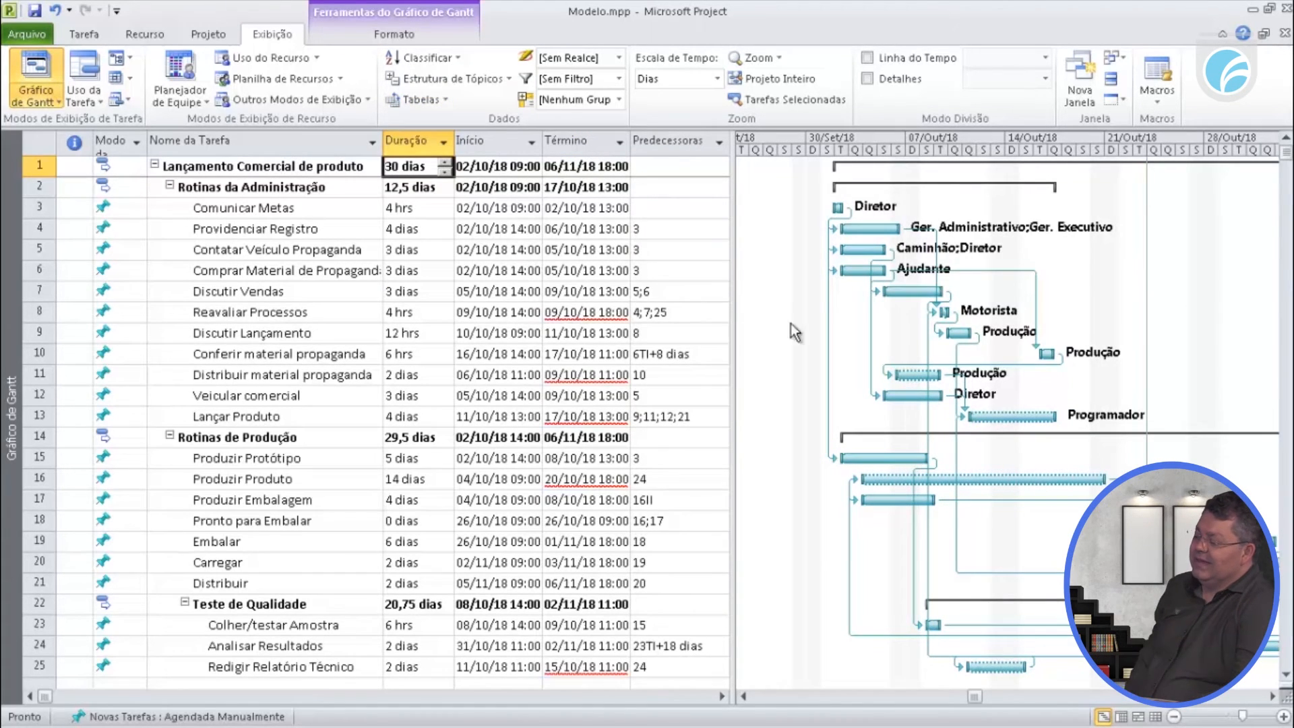